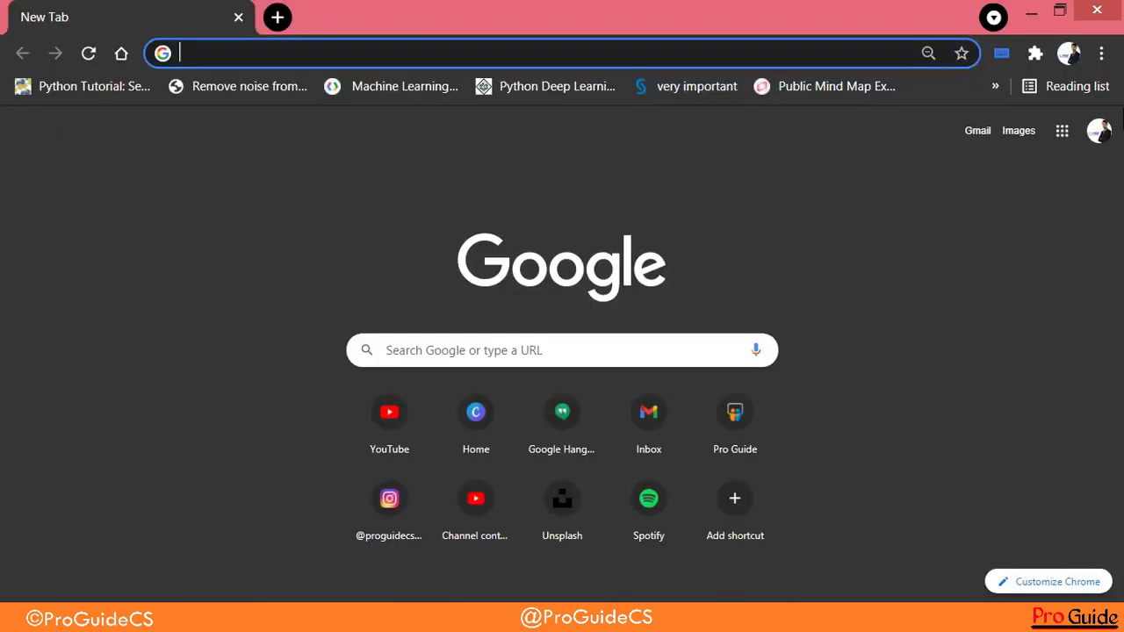
- Minimize Chrome, leaving its blank new tab open, and bring the File 1 document back
left_click(1110, 12)
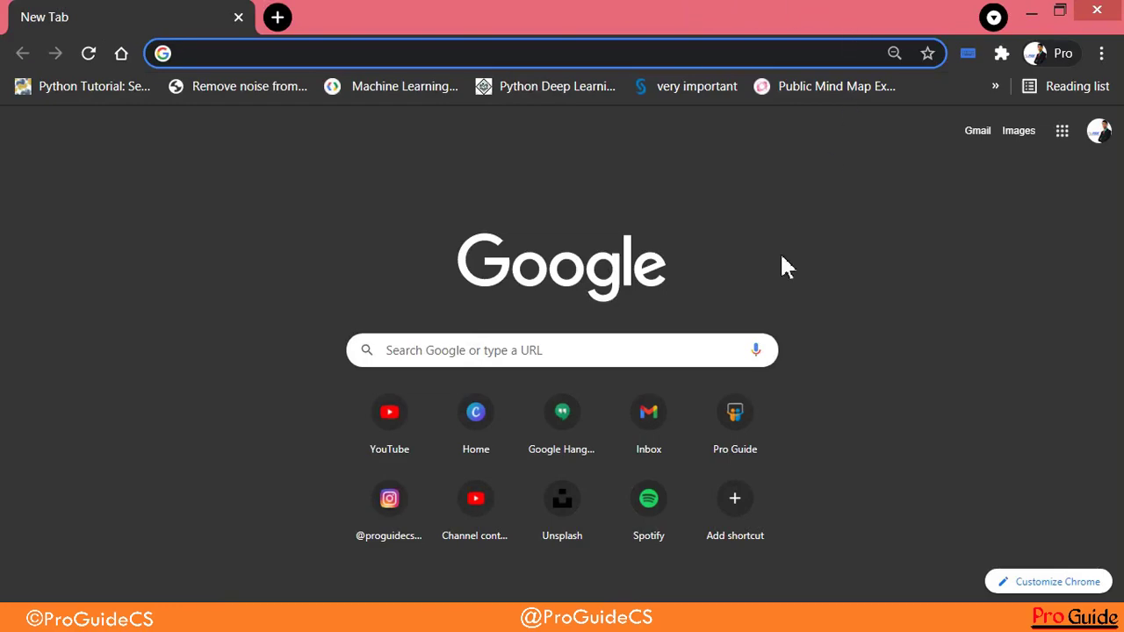
left_click(677, 615)
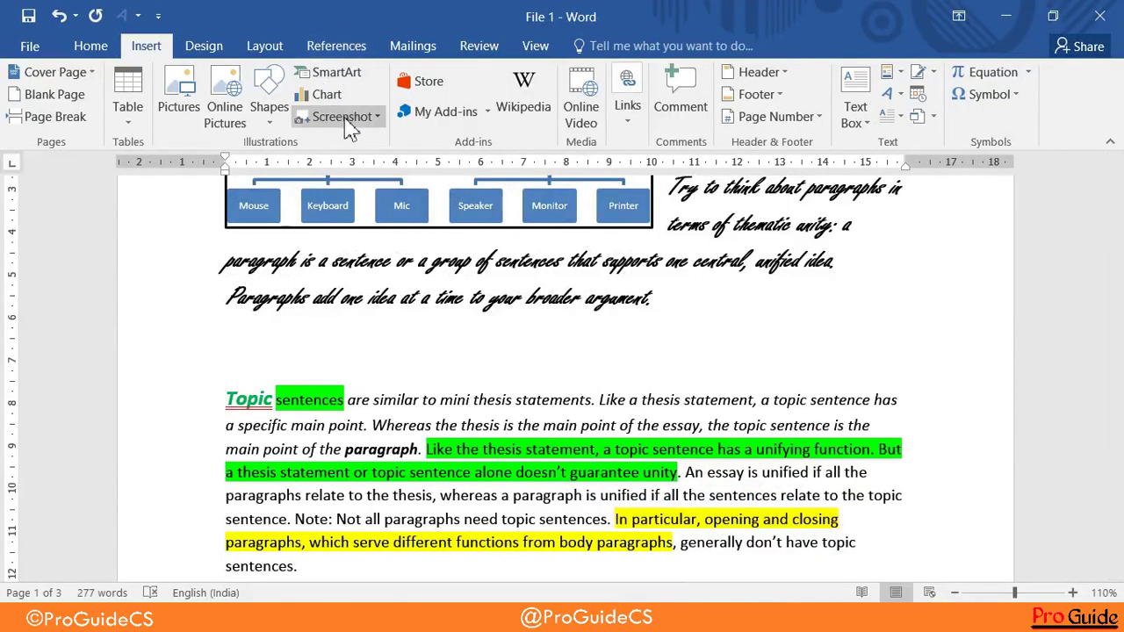
- Insert a screenshot of the Chrome new tab window into File 1
left_click(342, 116)
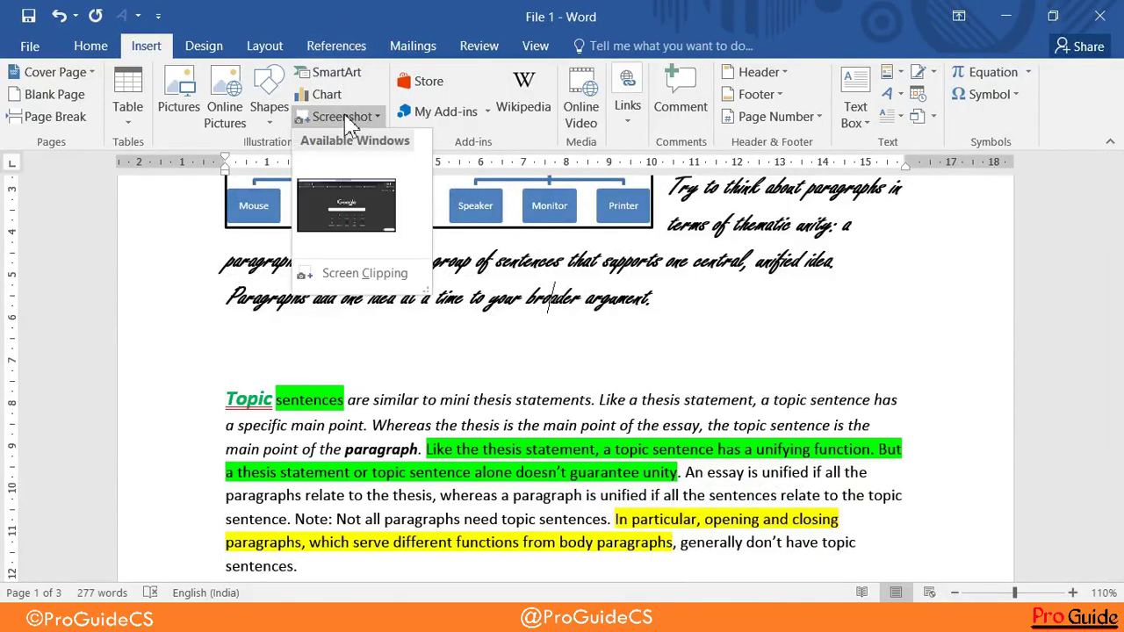
left_click(314, 199)
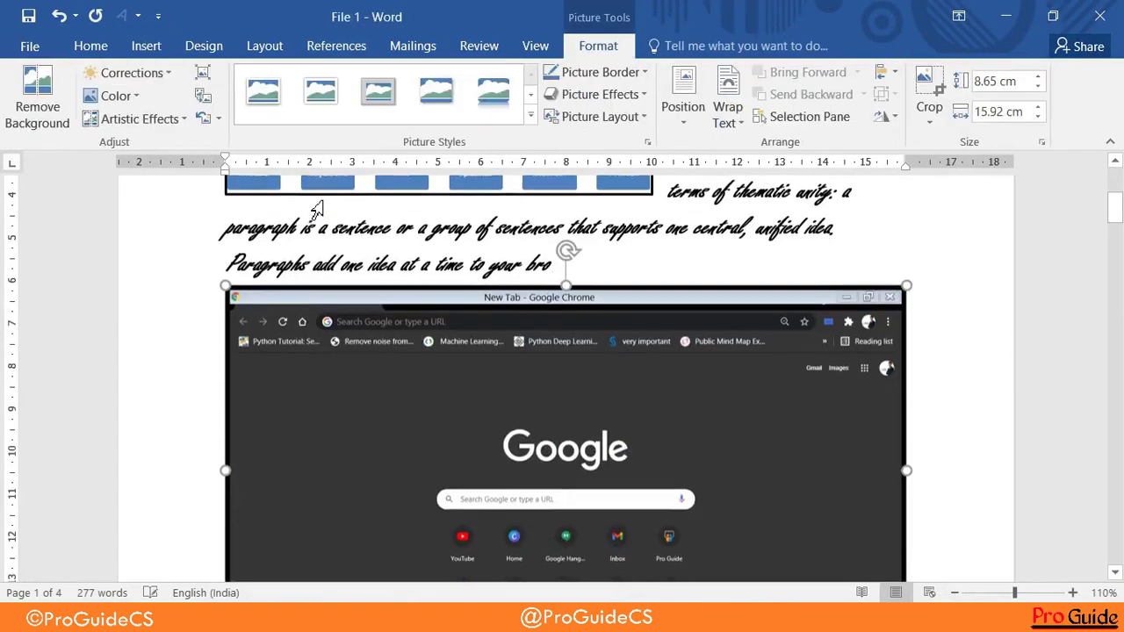
scroll(870, 395, "down", 3)
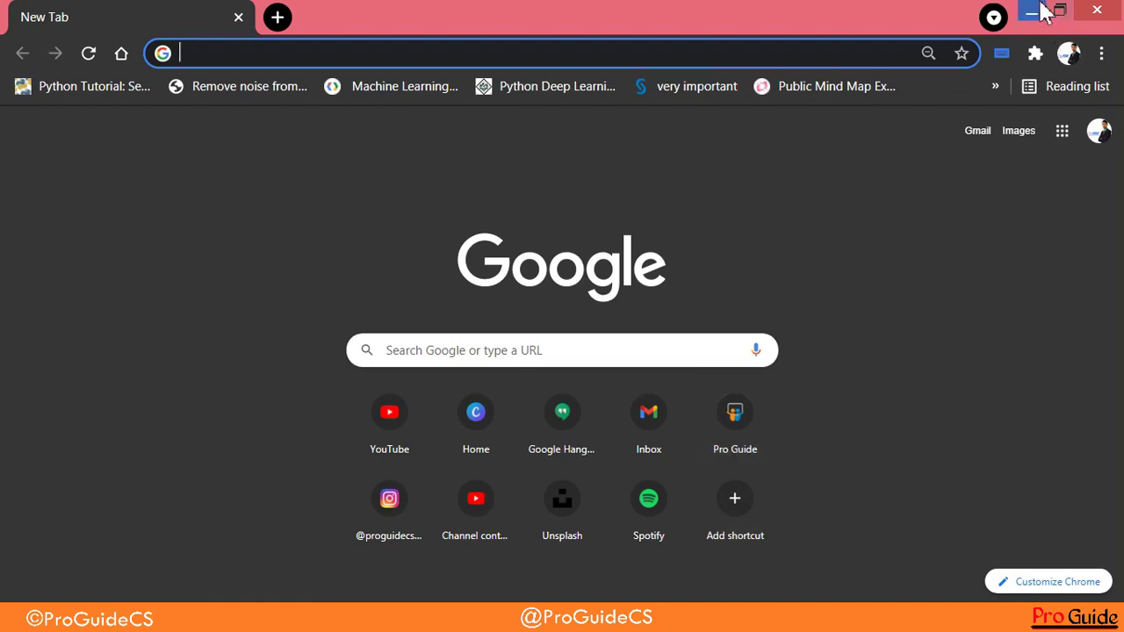
- Return to the empty line below the picture, then reload the Pinterest page
left_click(1031, 11)
left_click(614, 490)
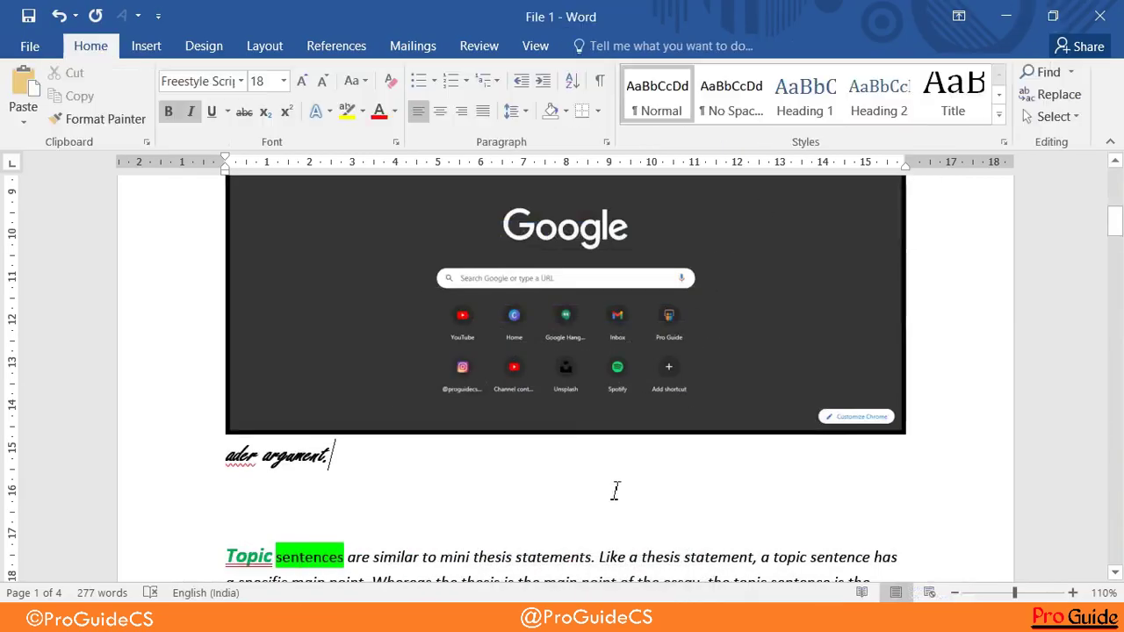
left_click(300, 504)
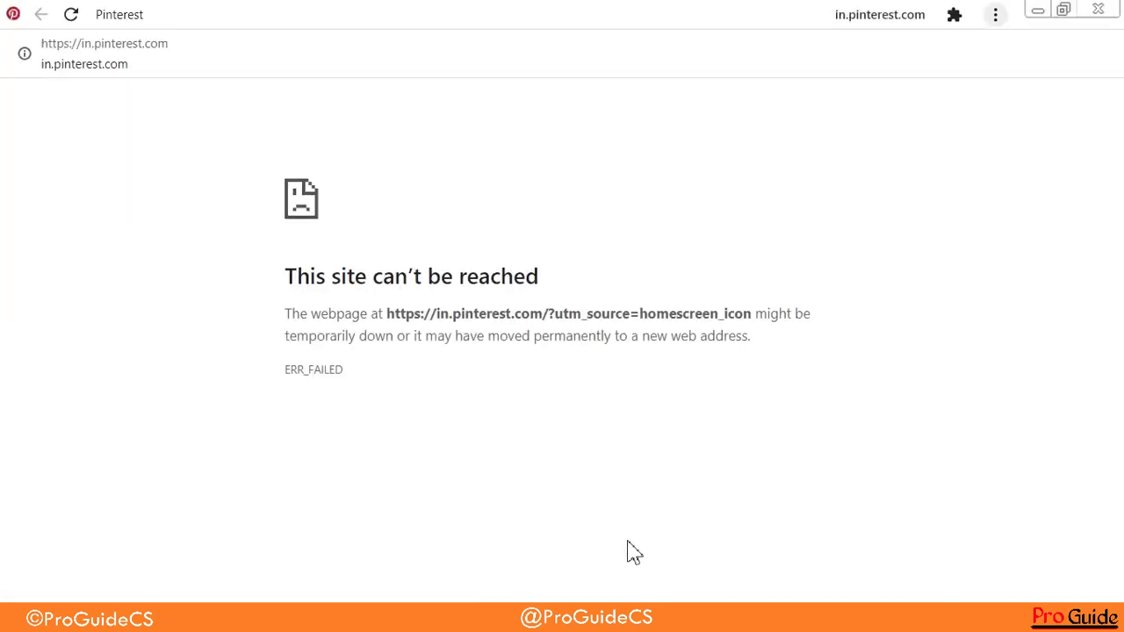
key("F5")
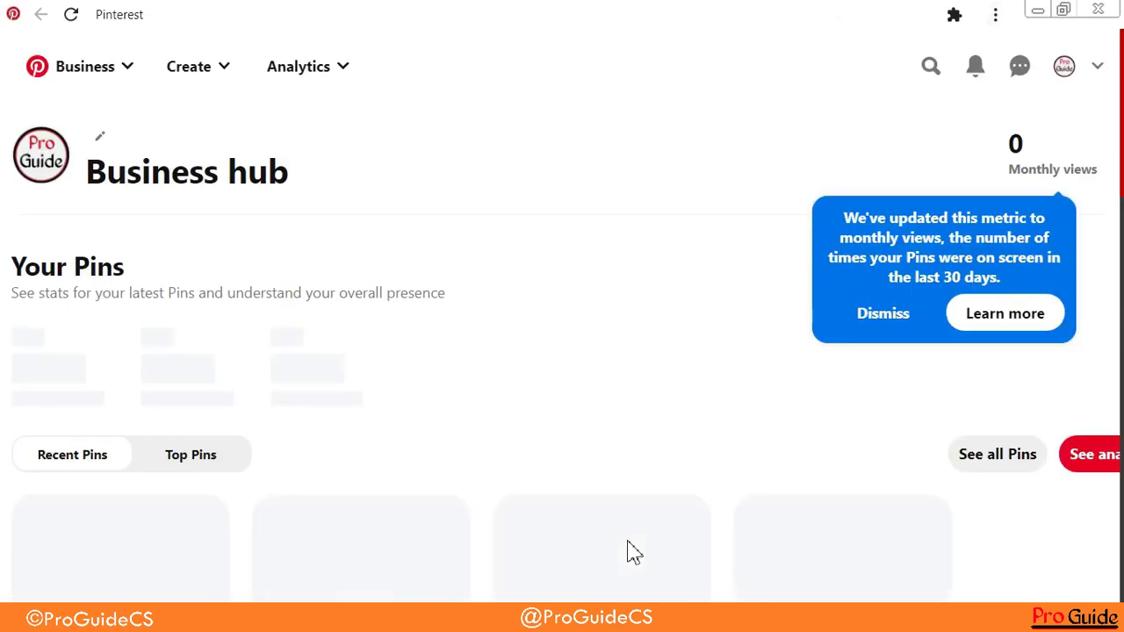
- Scroll through the Pinterest Business hub to see its Getting started cards and Your Pins stats
scroll(672, 319, "down", 2)
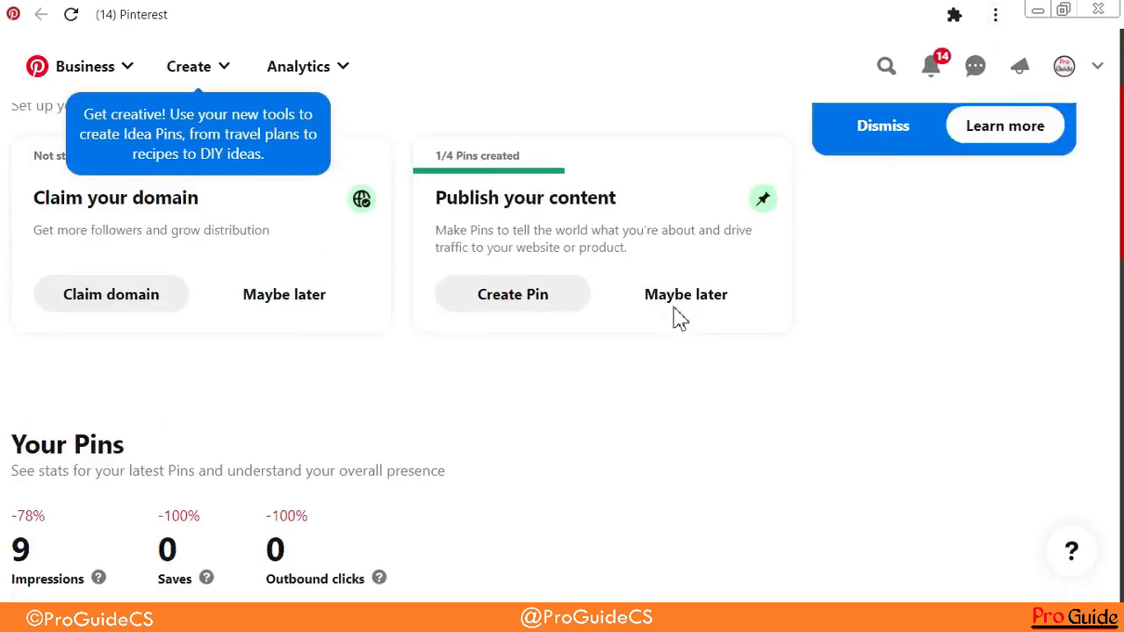
scroll(677, 319, "up", 2)
scroll(677, 318, "down", 3)
scroll(677, 318, "down", 1)
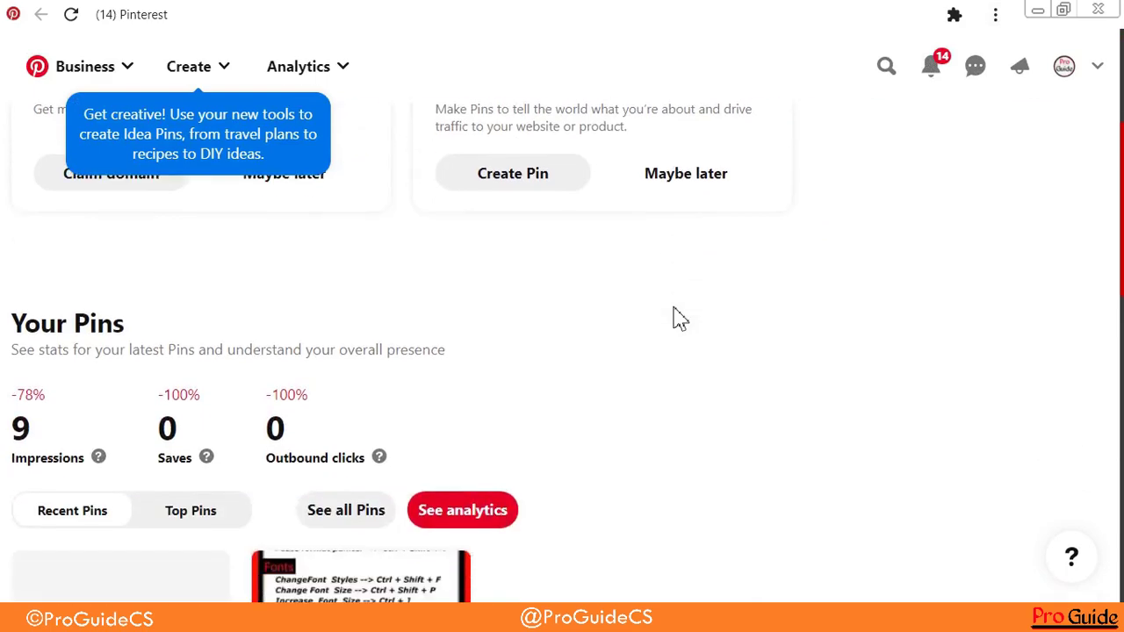
scroll(677, 319, "down", 2)
scroll(676, 319, "up", 3)
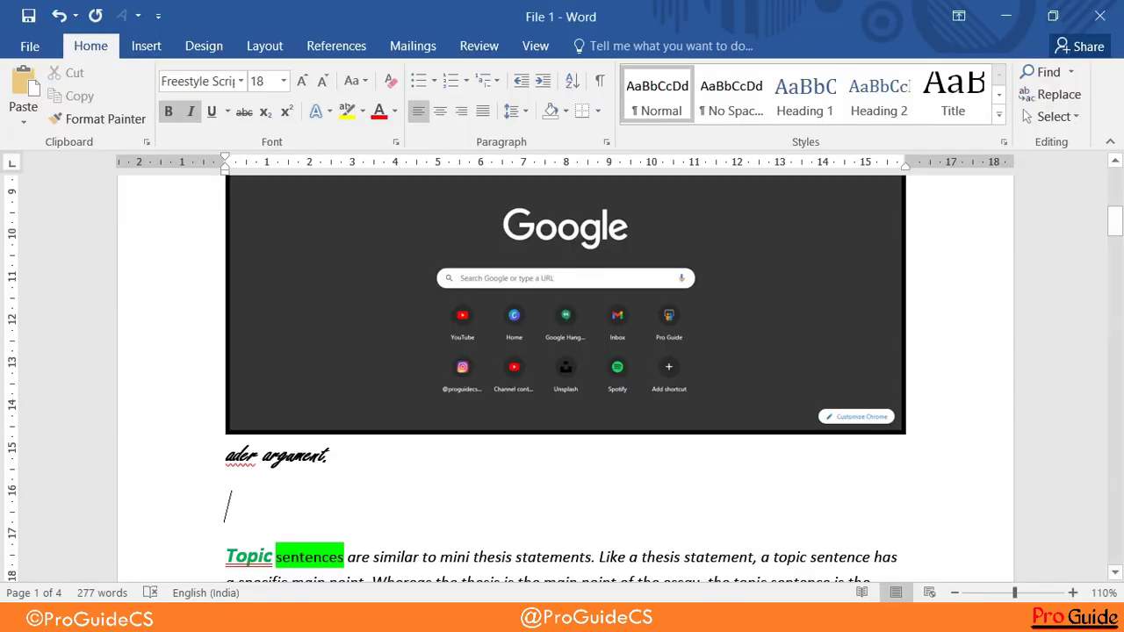
- Insert a screenshot of the Pinterest Business hub window above the Topic sentences paragraph
left_click(146, 46)
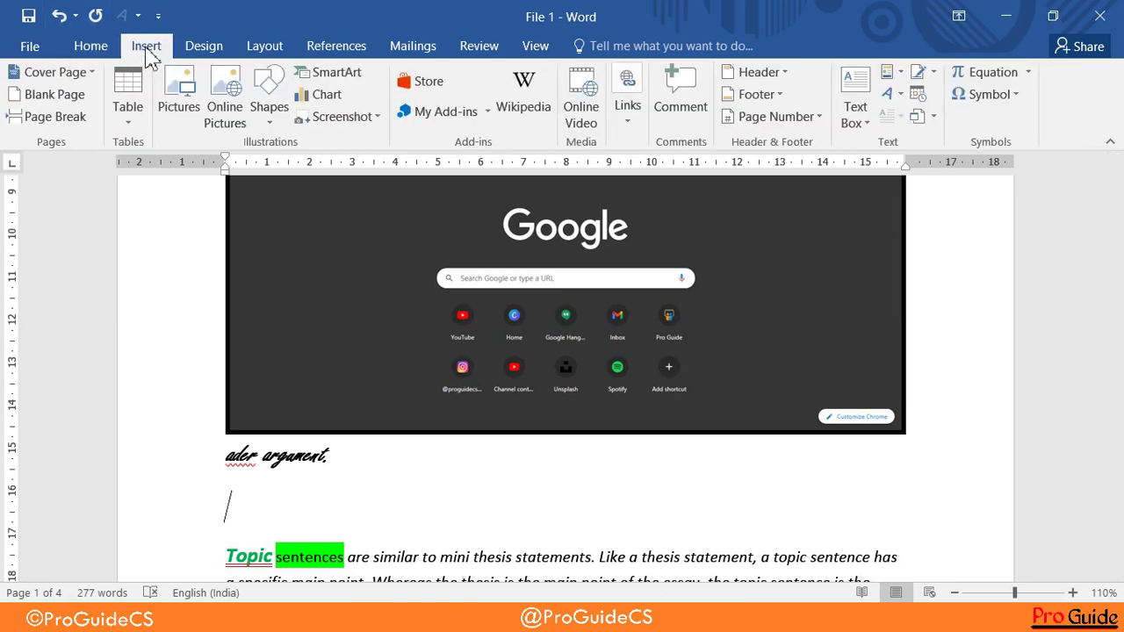
left_click(338, 119)
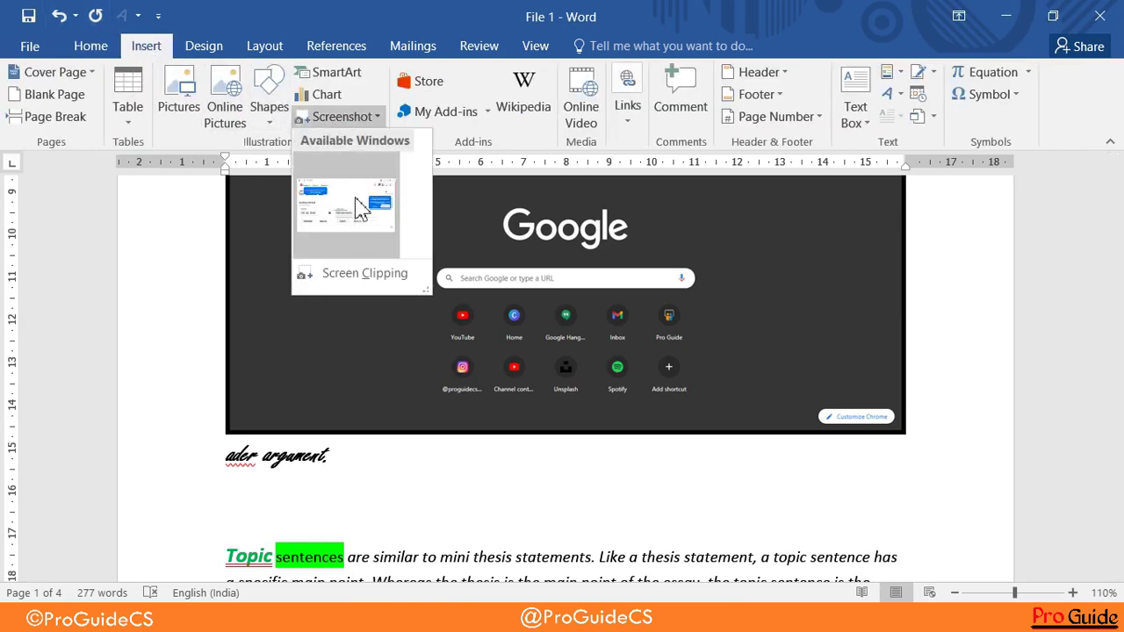
left_click(356, 206)
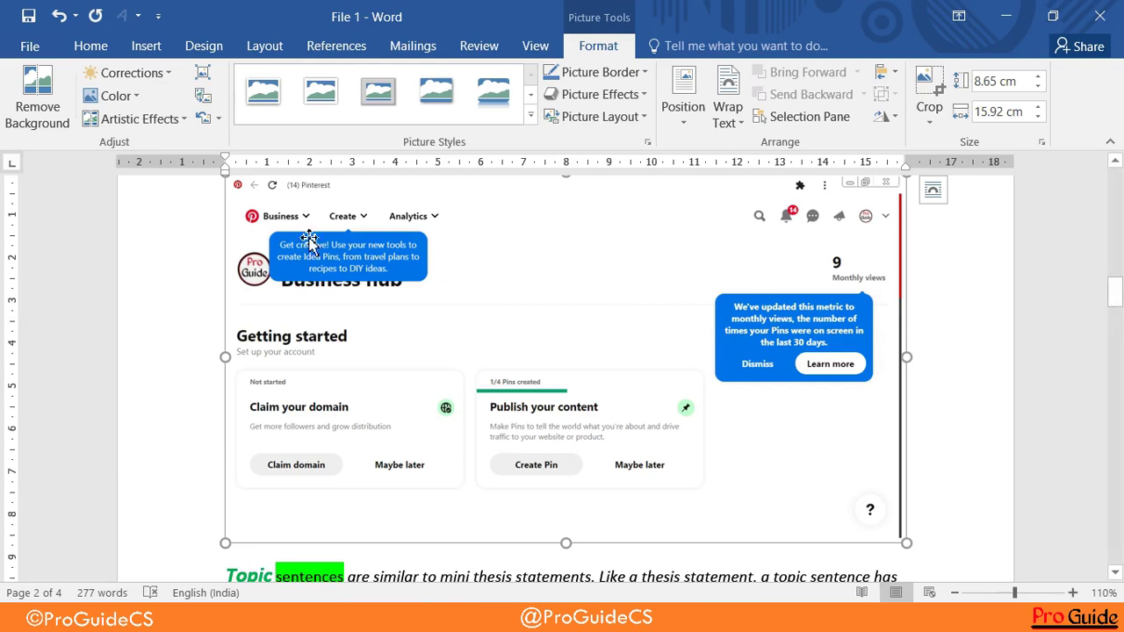
- Deselect the picture and place the cursor on the empty line below H2O
left_click(364, 566)
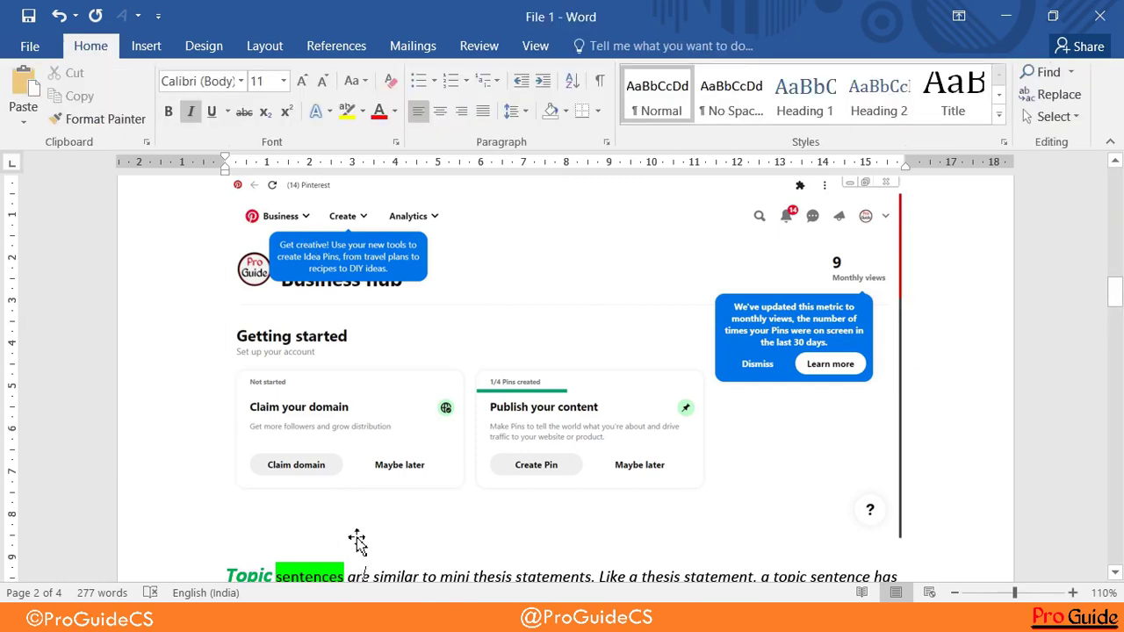
scroll(366, 535, "down", 1)
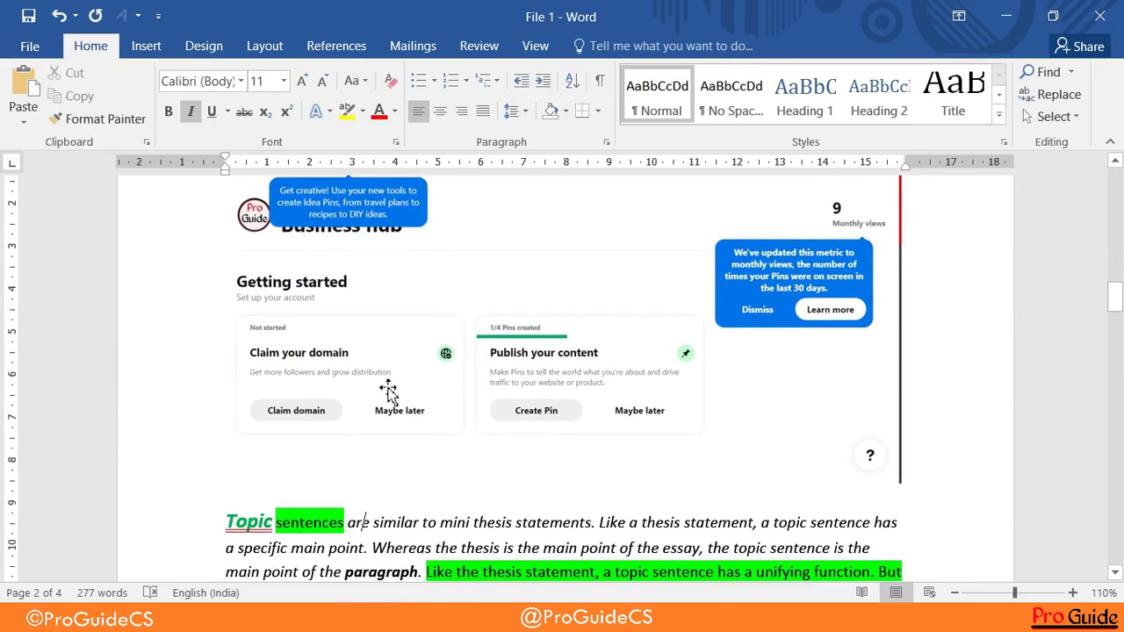
scroll(383, 548, "down", 6)
left_click(342, 451)
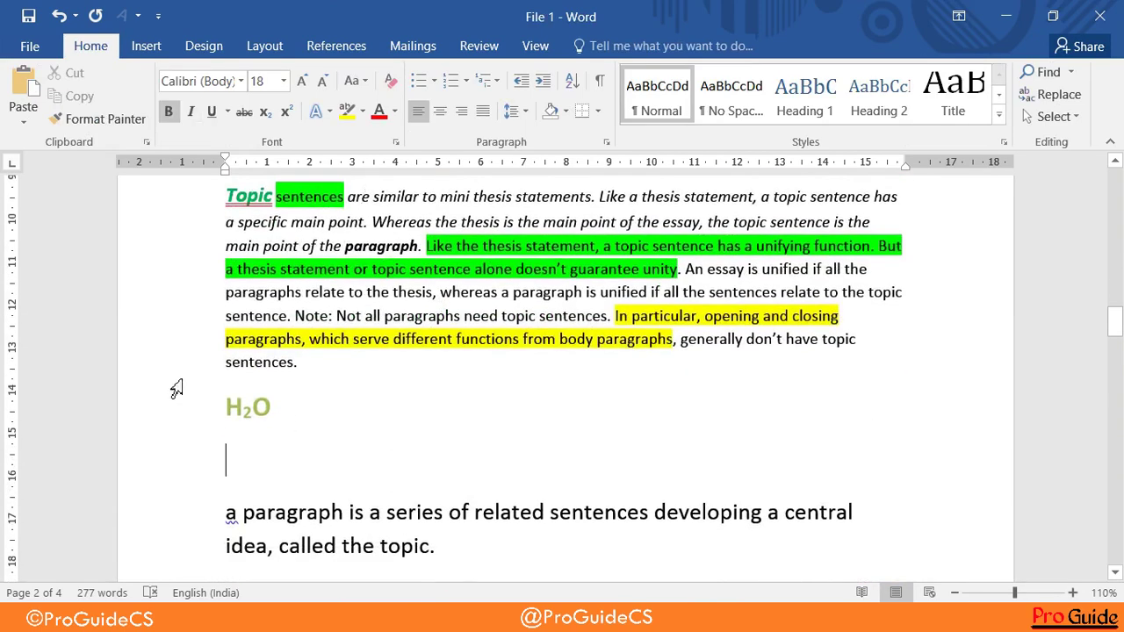
left_click(138, 53)
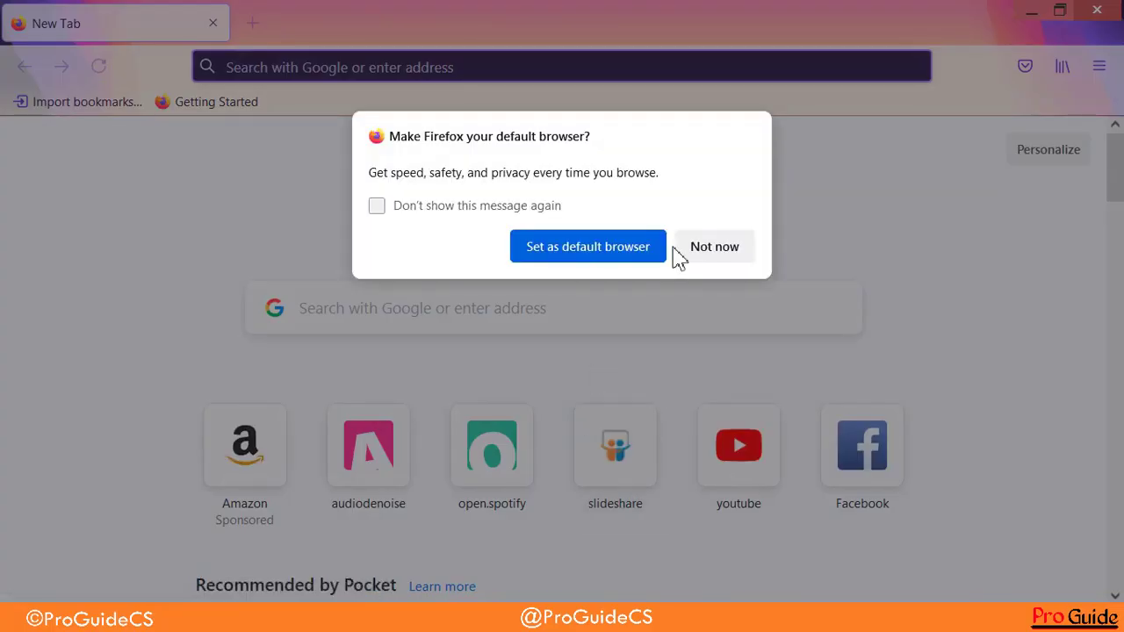
- Decline the 'Make Firefox your default browser?' prompt with Not now
left_click(690, 249)
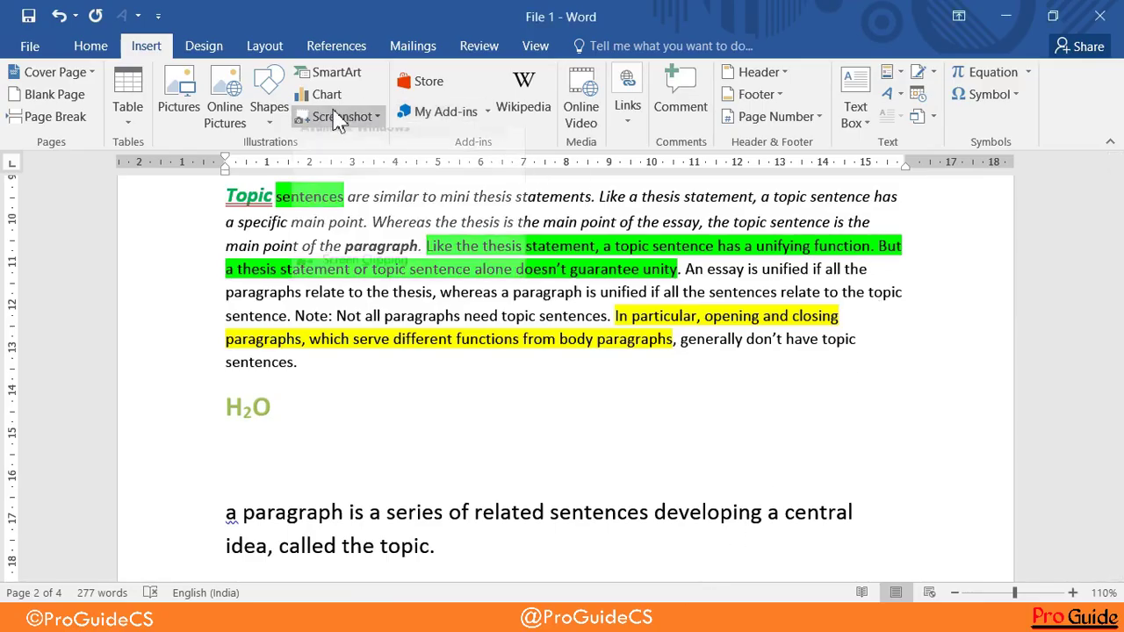
- Insert a Firefox window screenshot and give it a framed picture style
left_click(339, 115)
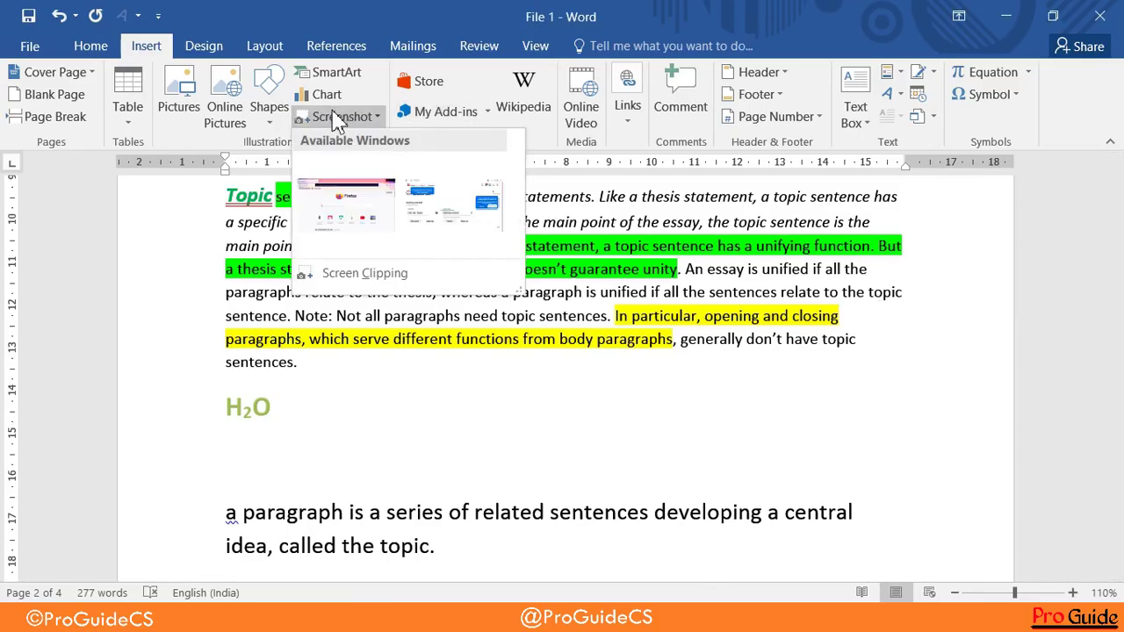
left_click(347, 221)
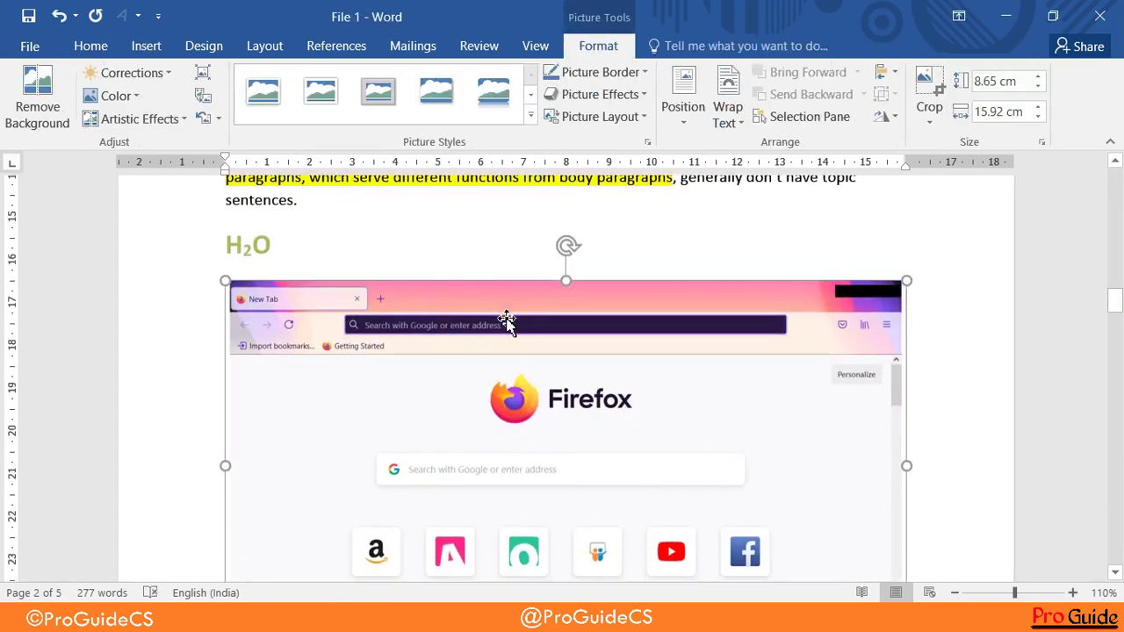
scroll(506, 318, "down", 2)
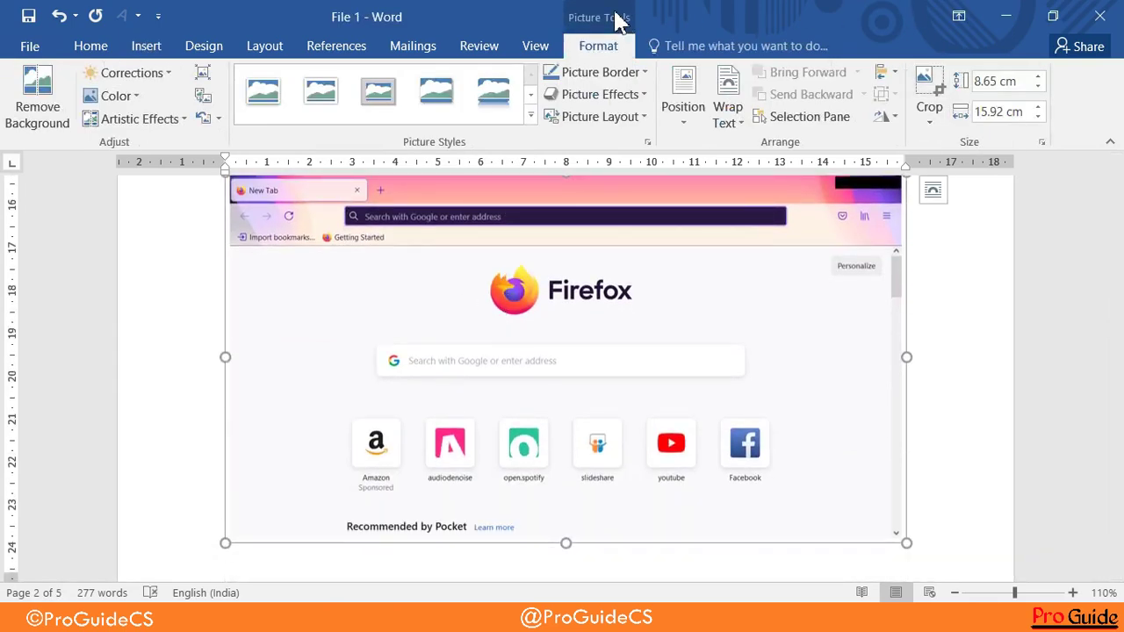
left_click(406, 103)
- Delete both the Pinterest and Firefox screenshots from under the H2O heading
scroll(599, 369, "down", 3)
scroll(592, 373, "down", 2)
scroll(592, 373, "up", 3)
scroll(591, 378, "up", 2)
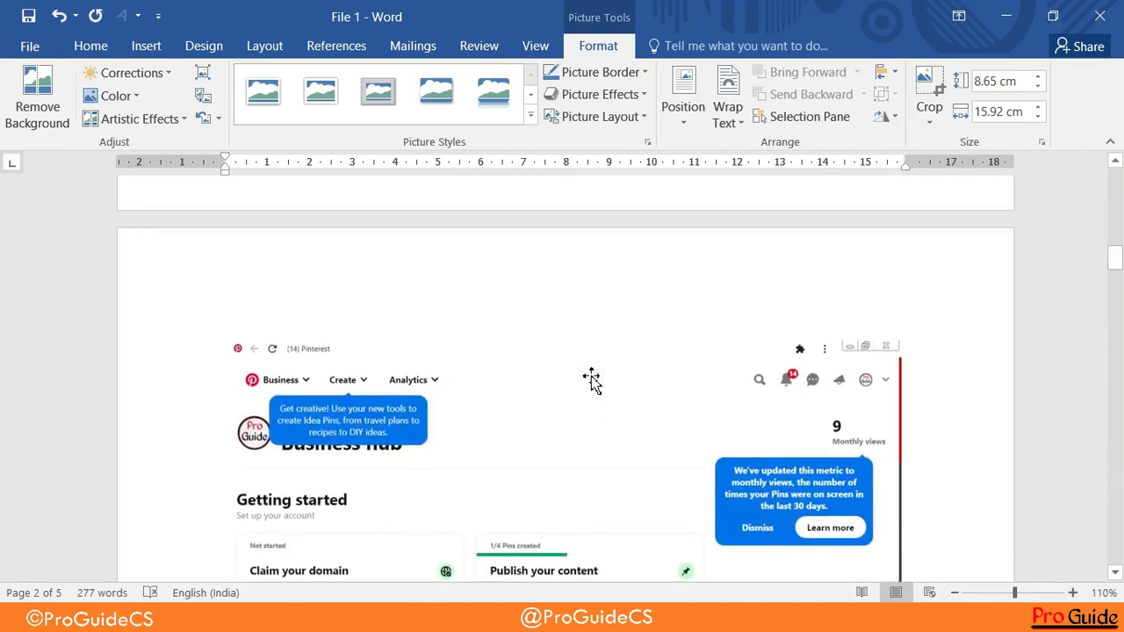
key("Delete")
scroll(589, 381, "down", 3)
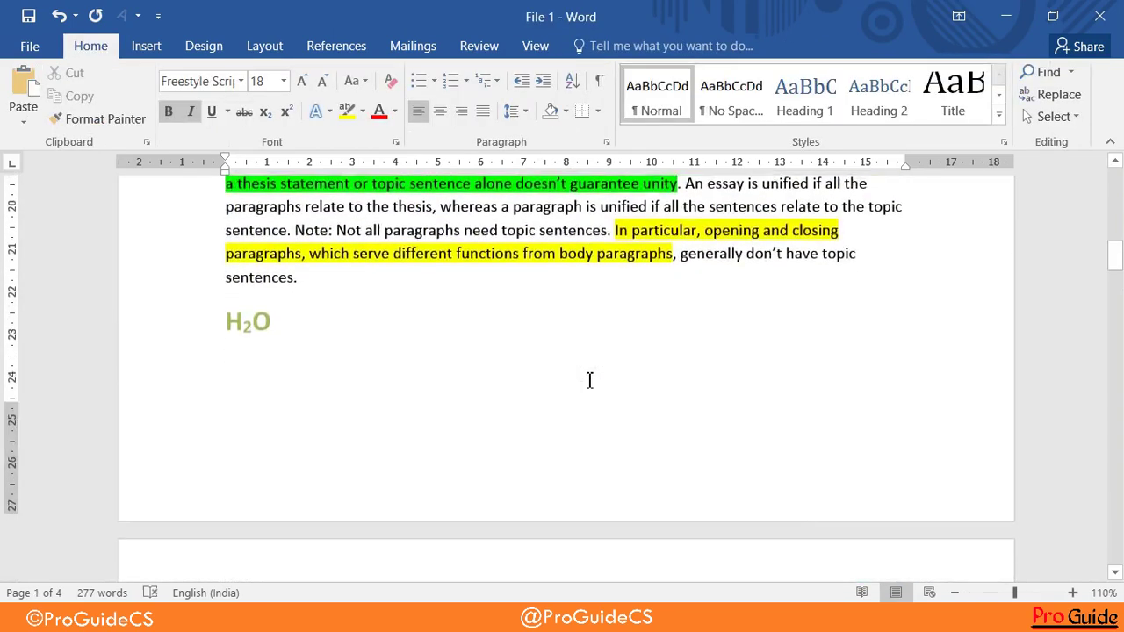
scroll(587, 391, "down", 3)
scroll(586, 391, "down", 3)
left_click(586, 391)
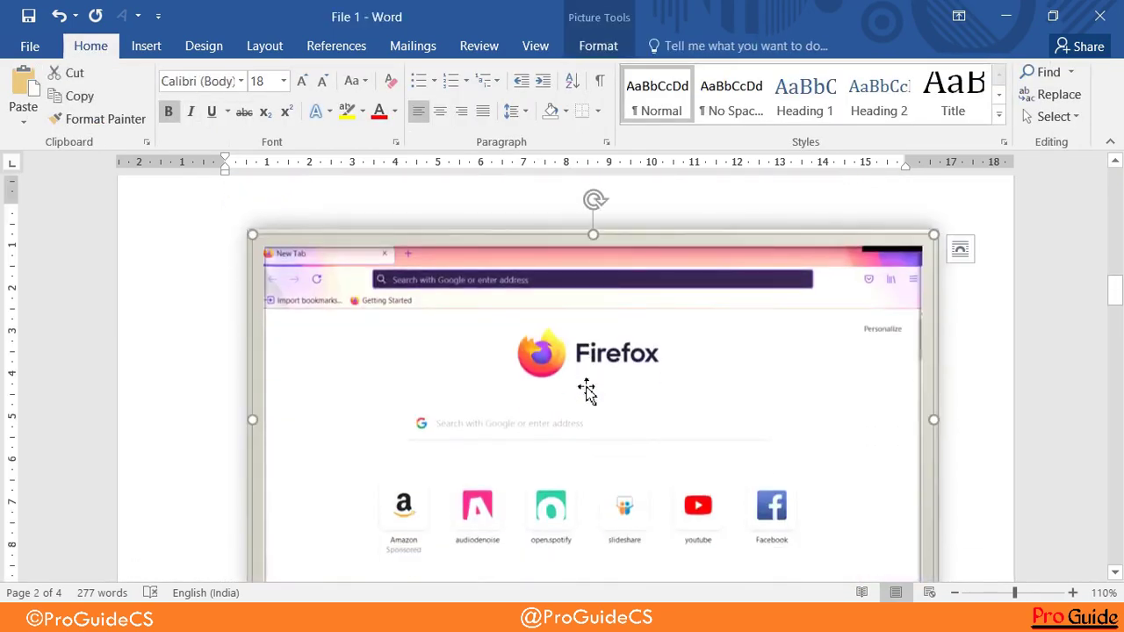
key("Delete")
scroll(588, 387, "up", 4)
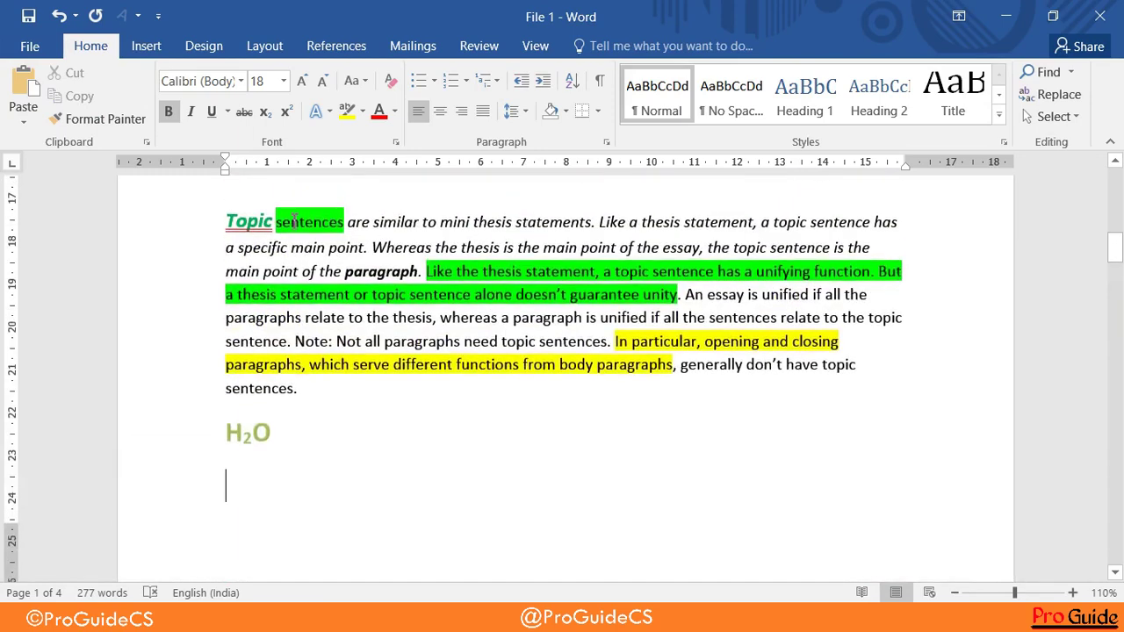
left_click(145, 46)
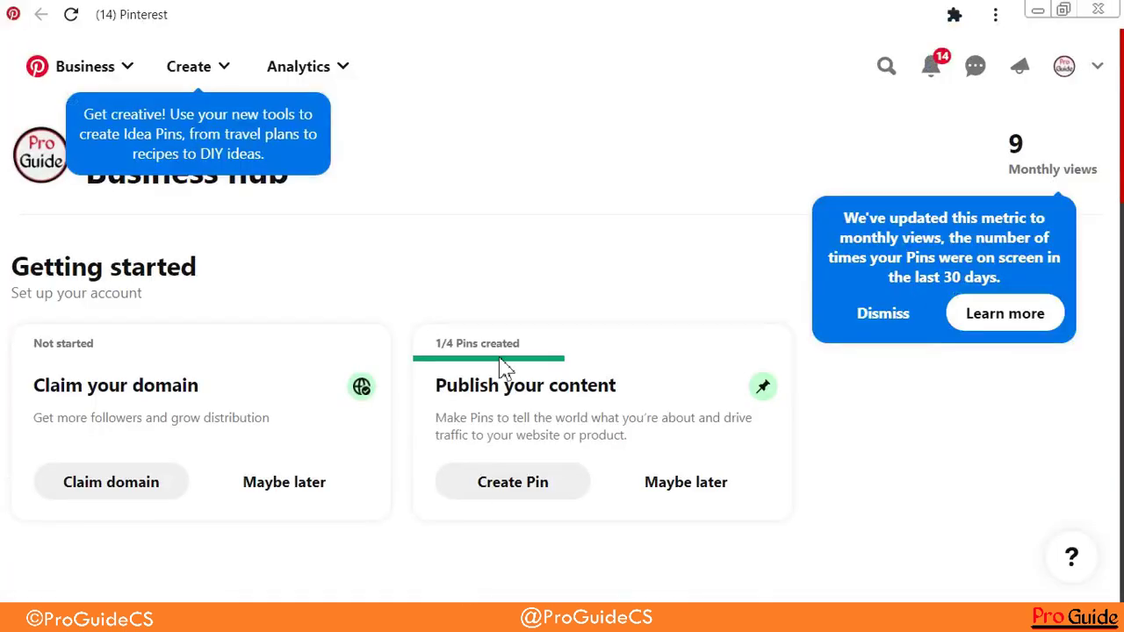
- Paste the Pinterest Your Pins screenshot below the H2O heading, then switch to Chrome's new tab
scroll(502, 367, "down", 4)
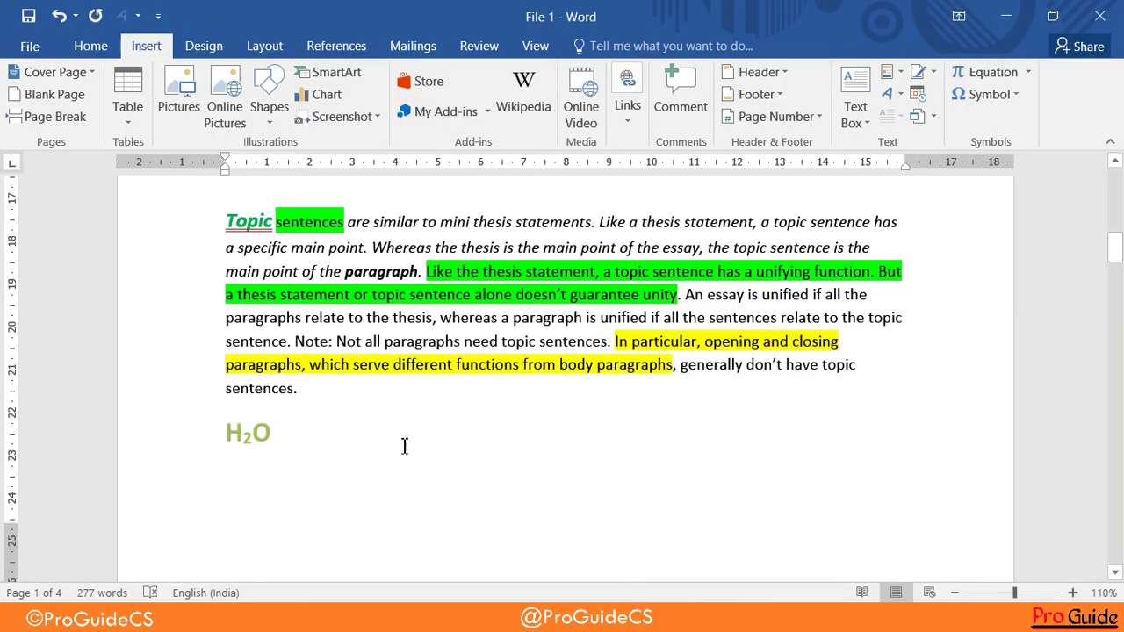
left_click(363, 466)
key("ctrl+v")
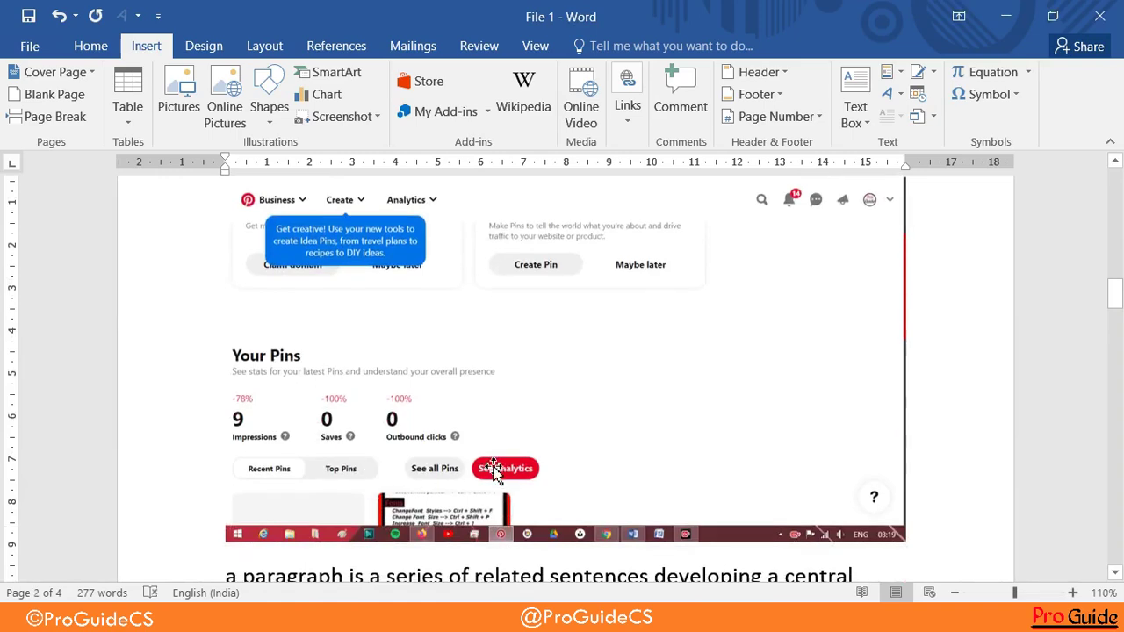
scroll(523, 448, "down", 3)
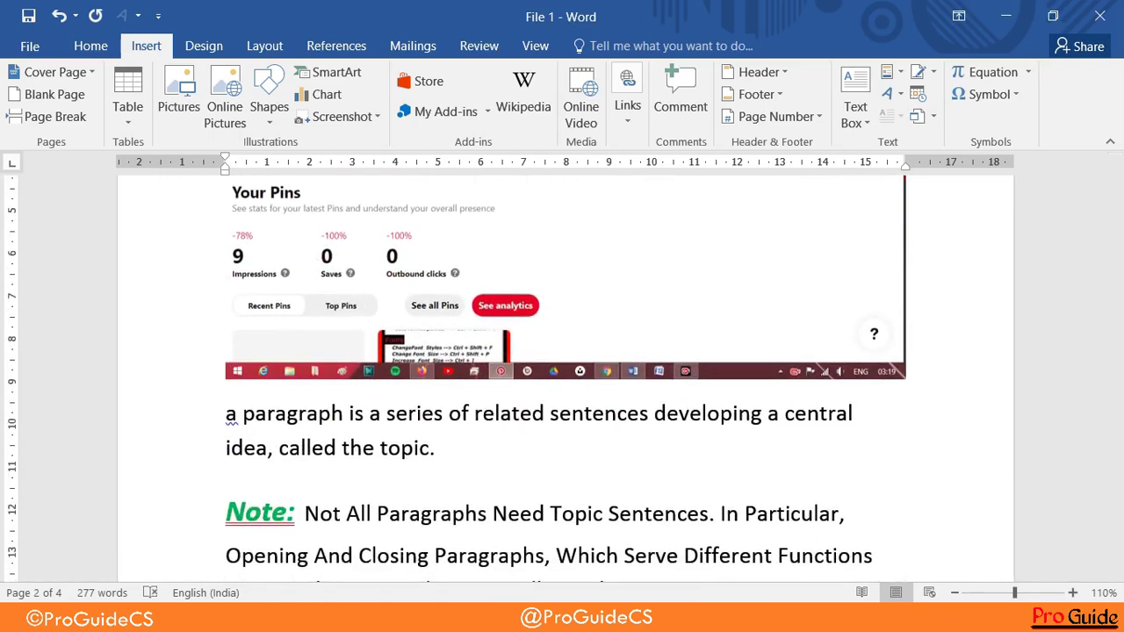
left_click(628, 527)
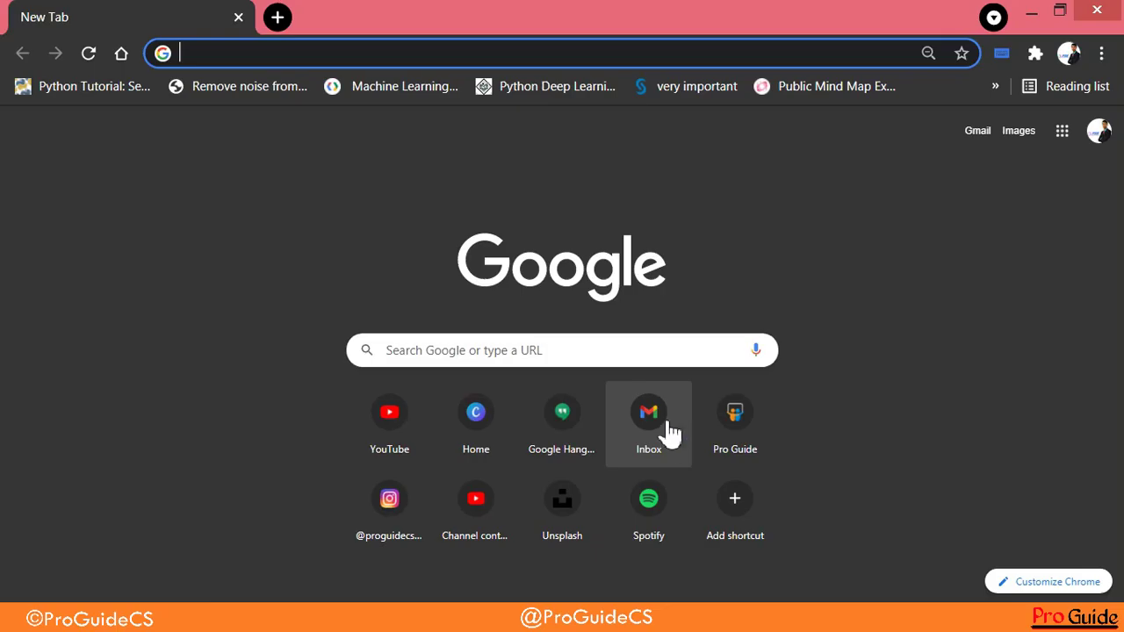
- Open the Instagram profile shortcut, close its login banner, and return to Word
left_click(411, 500)
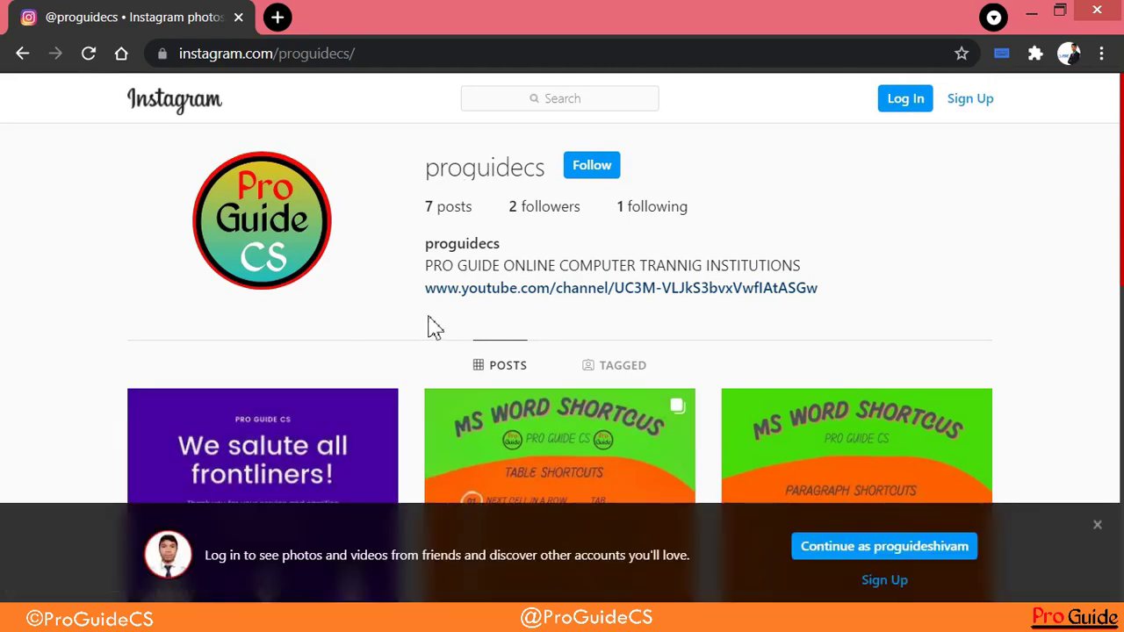
left_click(1097, 525)
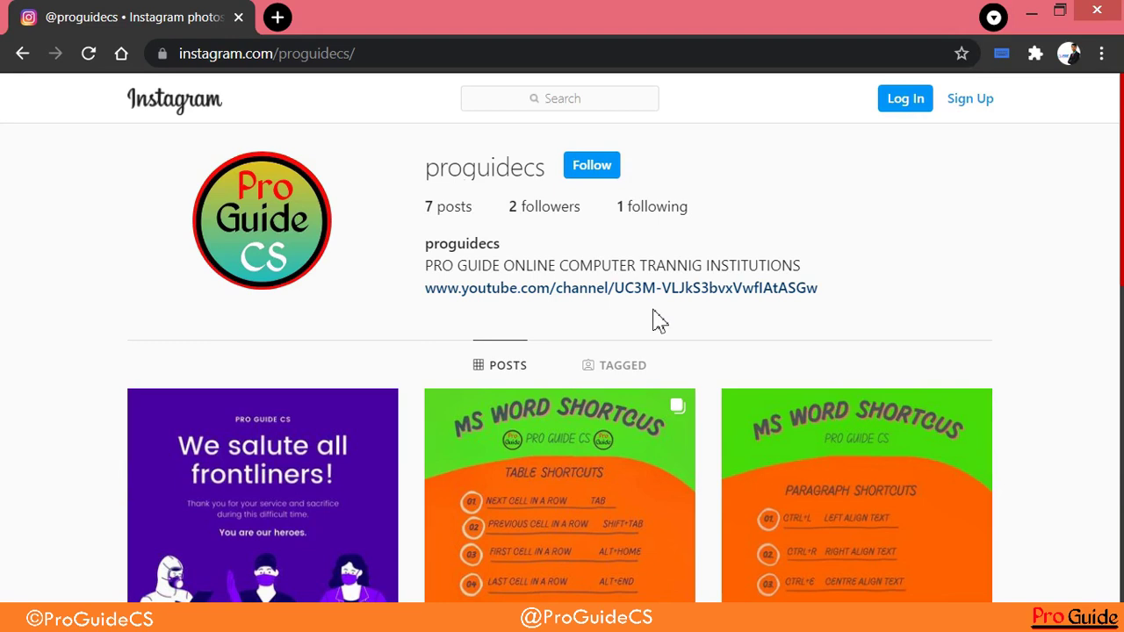
key("alt+Tab")
- Paste the Instagram profile screenshot on a new line after 'called the topic'
scroll(430, 407, "down", 3)
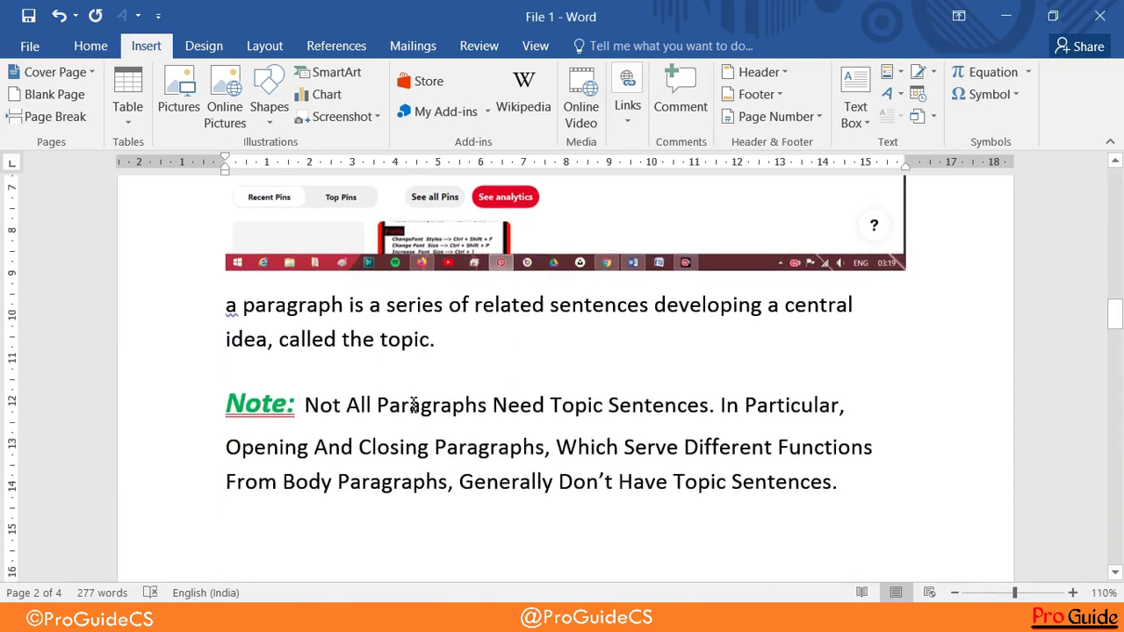
left_click(430, 340)
key("Return")
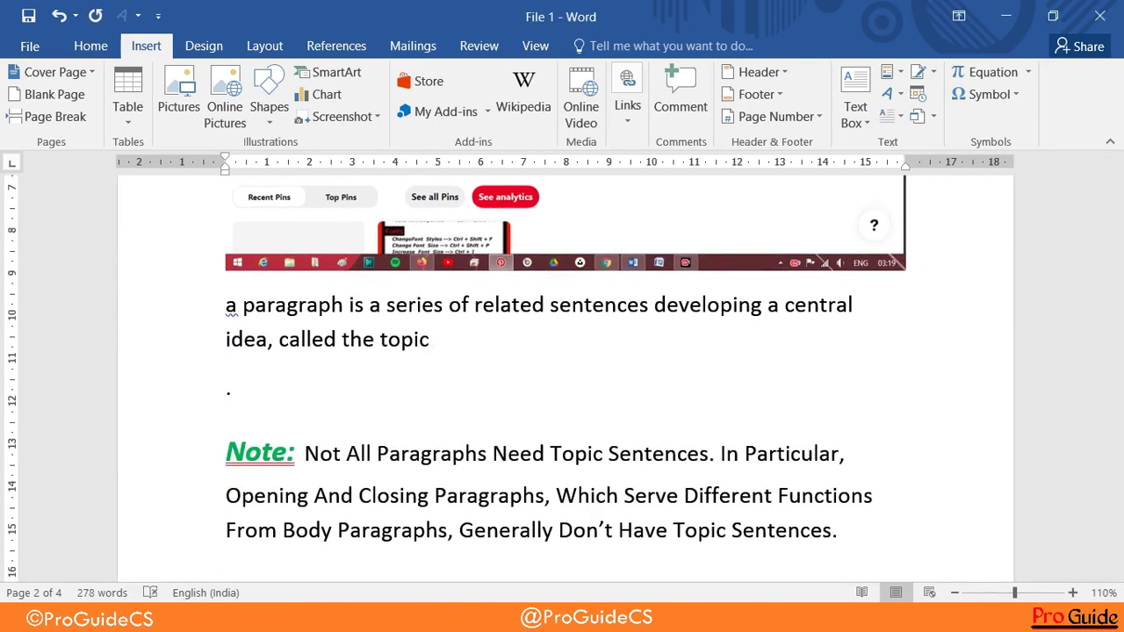
key("ctrl+v")
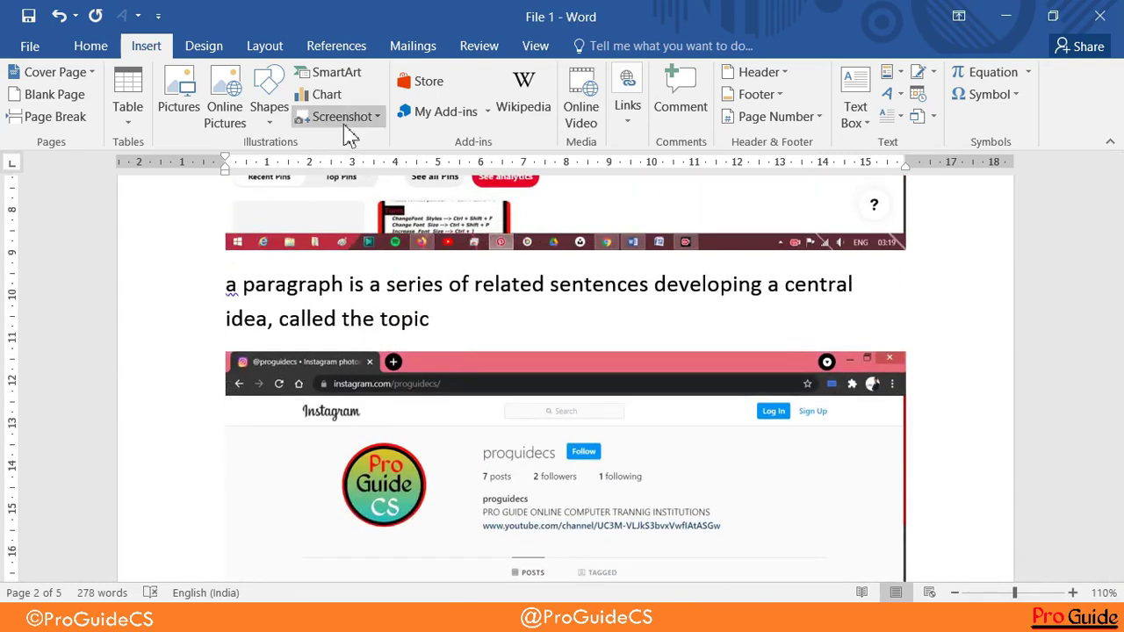
left_click(327, 117)
left_click(378, 405)
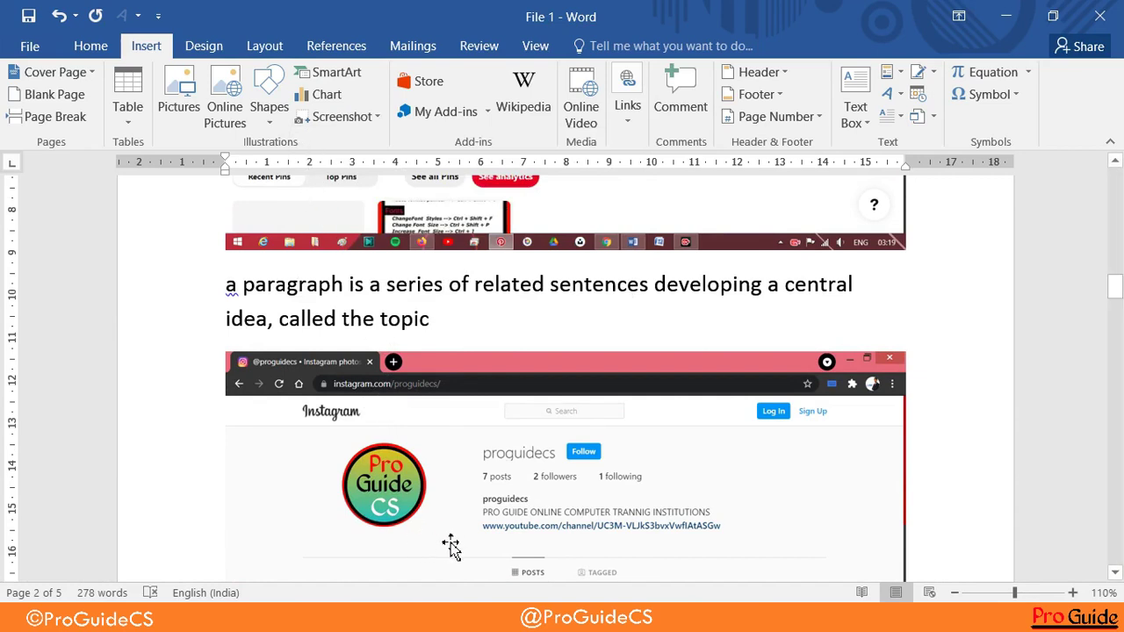
- Select the Instagram screenshot, view its picture formatting options, then click into the Note paragraph
scroll(450, 546, "down", 3)
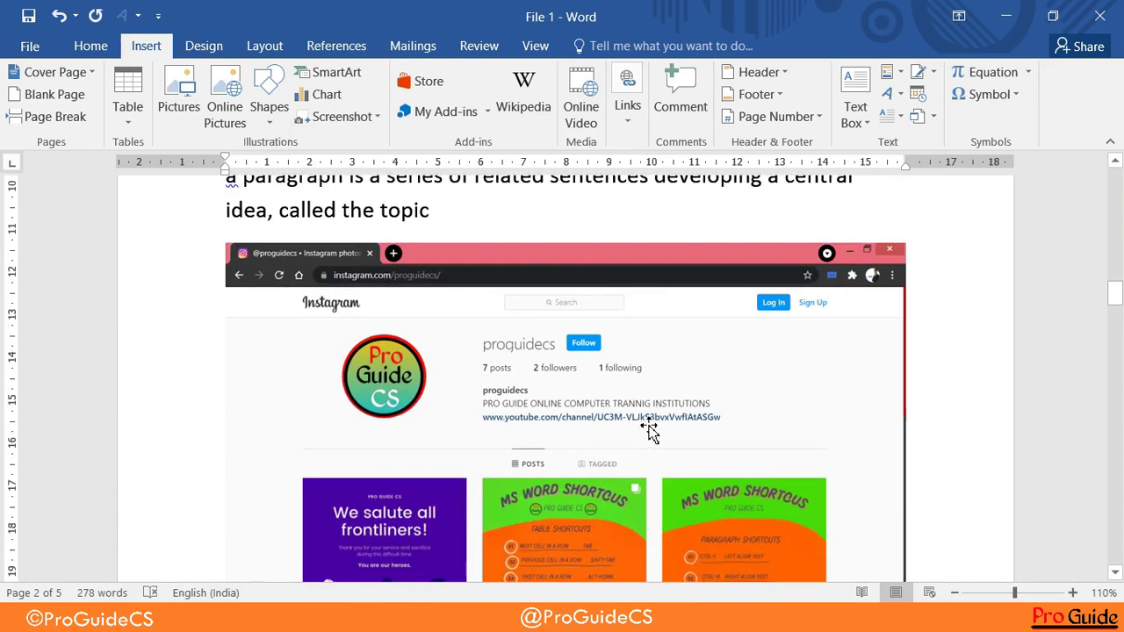
scroll(650, 431, "down", 3)
left_click(623, 428)
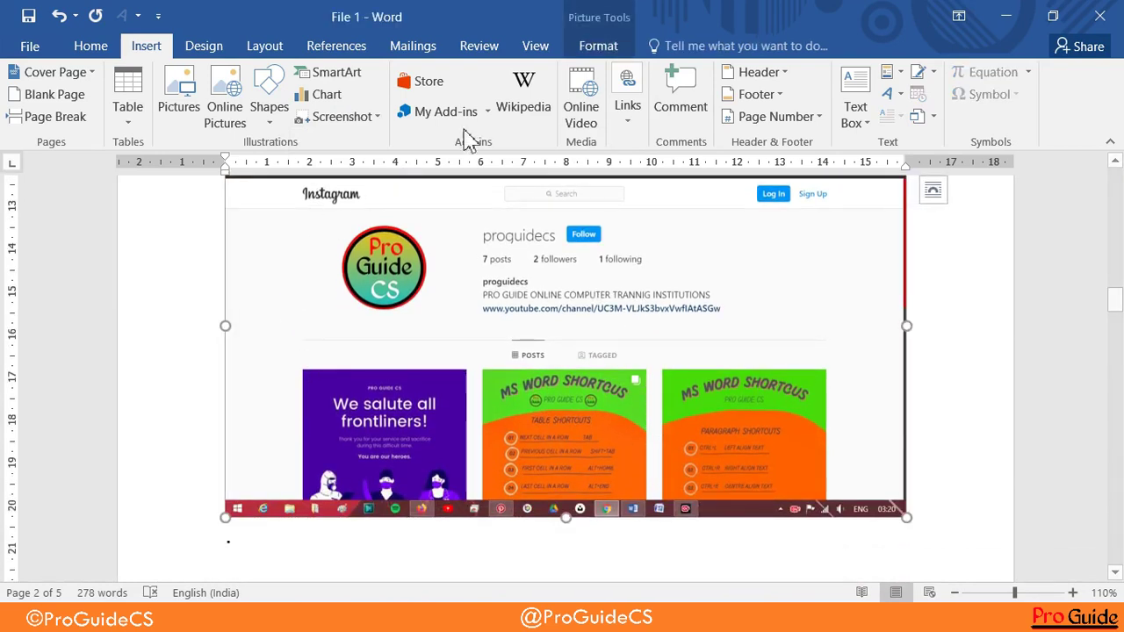
left_click(603, 44)
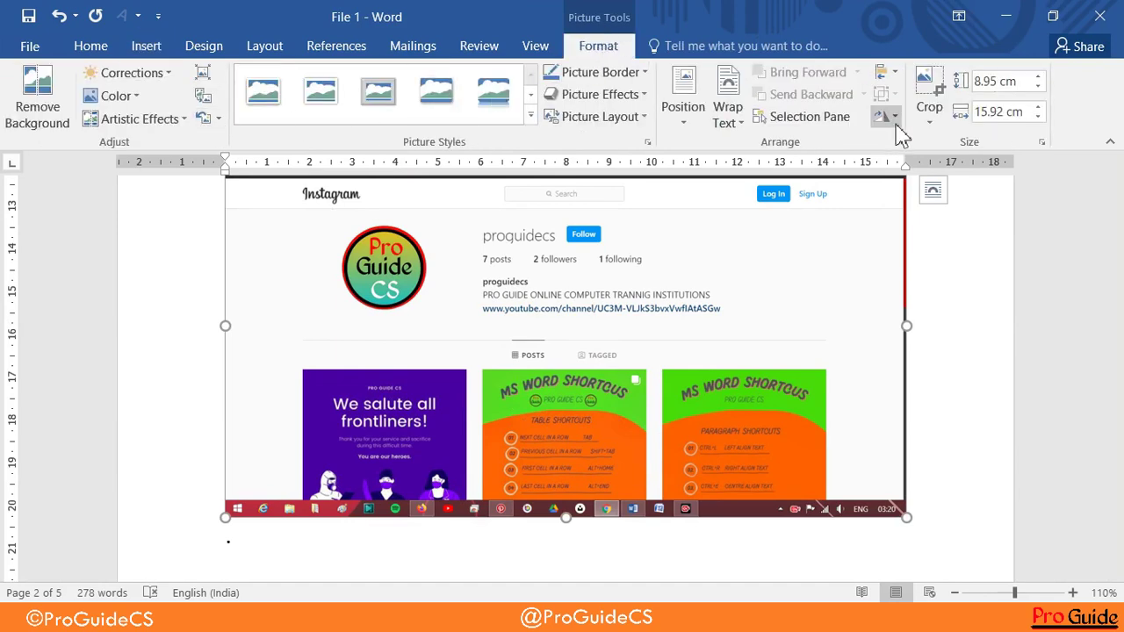
scroll(909, 369, "down", 2)
scroll(916, 409, "down", 4)
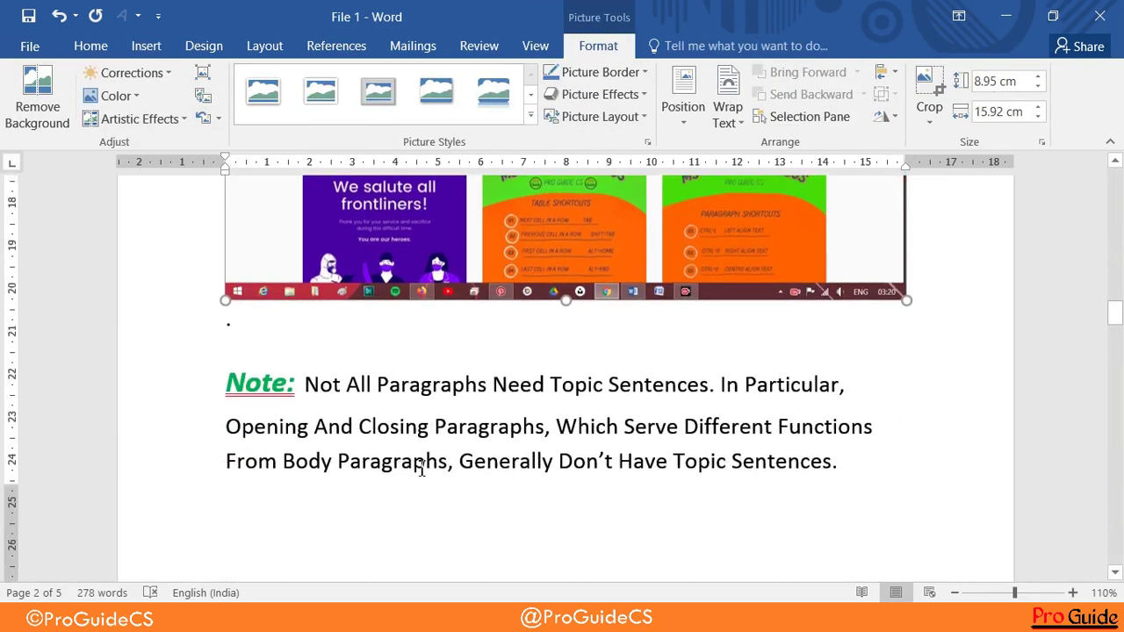
left_click(401, 463)
left_click(146, 45)
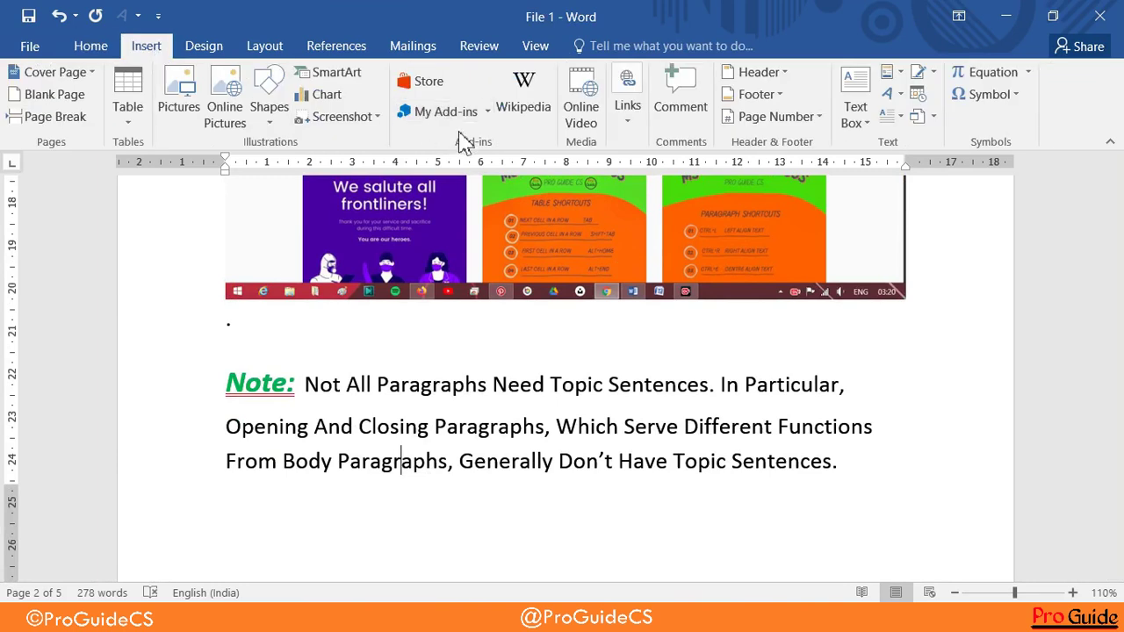
left_click(508, 93)
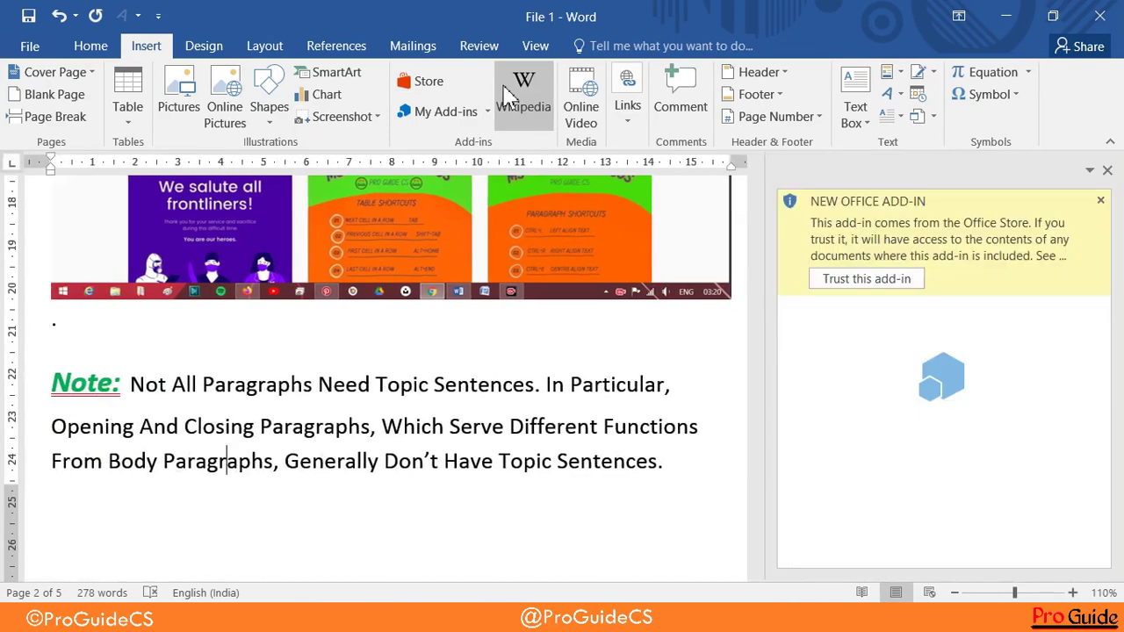
left_click(1107, 171)
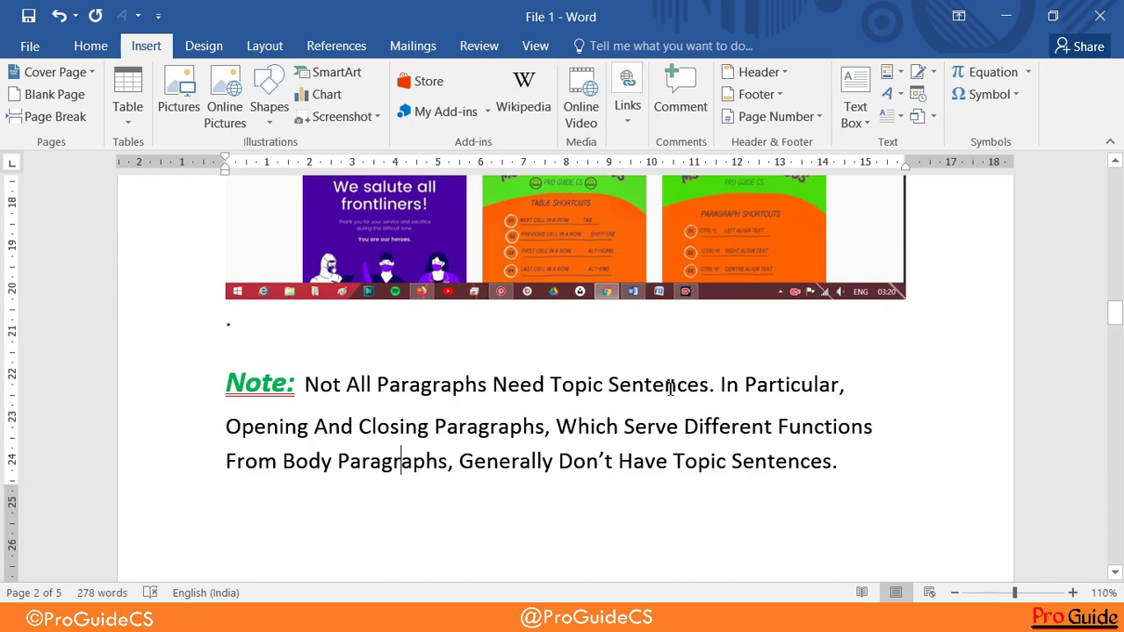
scroll(667, 389, "up", 5)
scroll(670, 384, "up", 5)
scroll(673, 381, "up", 5)
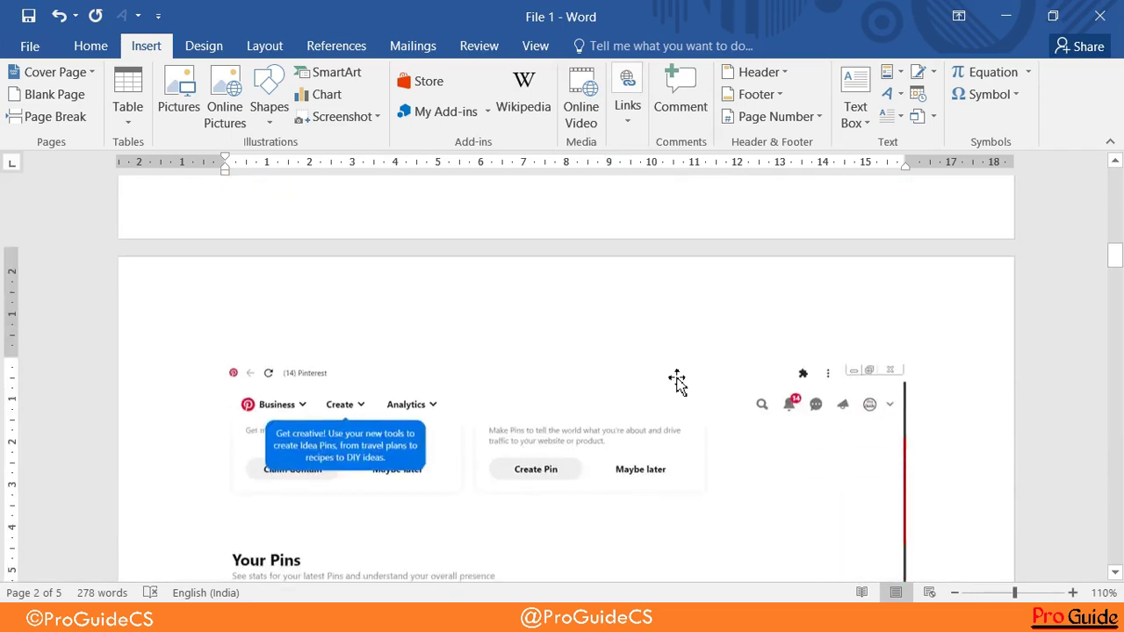
scroll(673, 381, "down", 4)
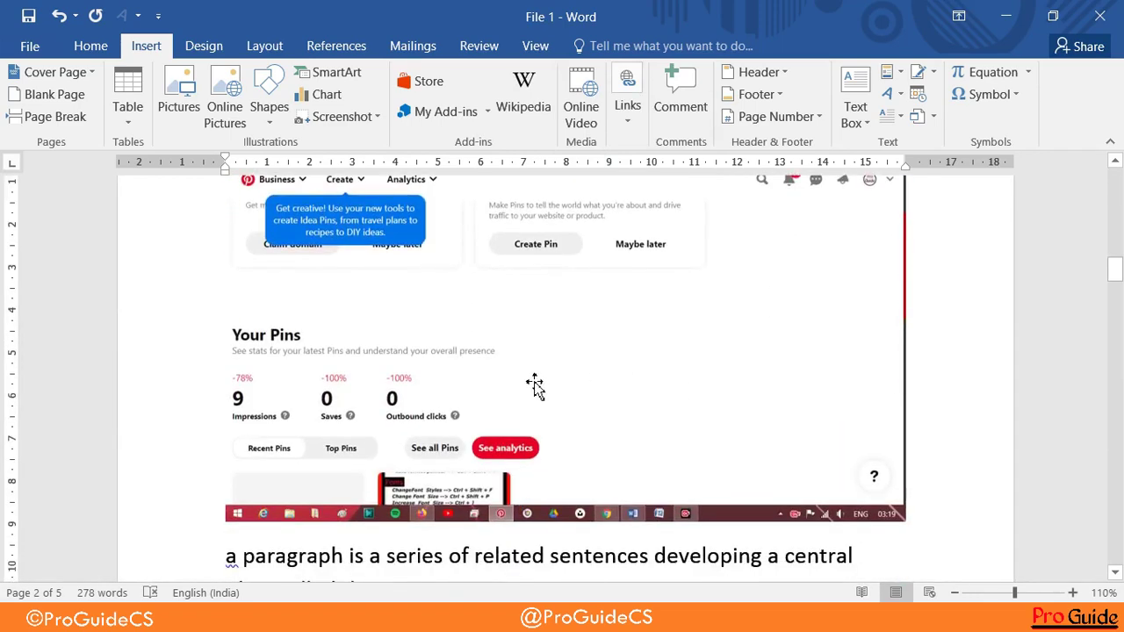
left_click(534, 386)
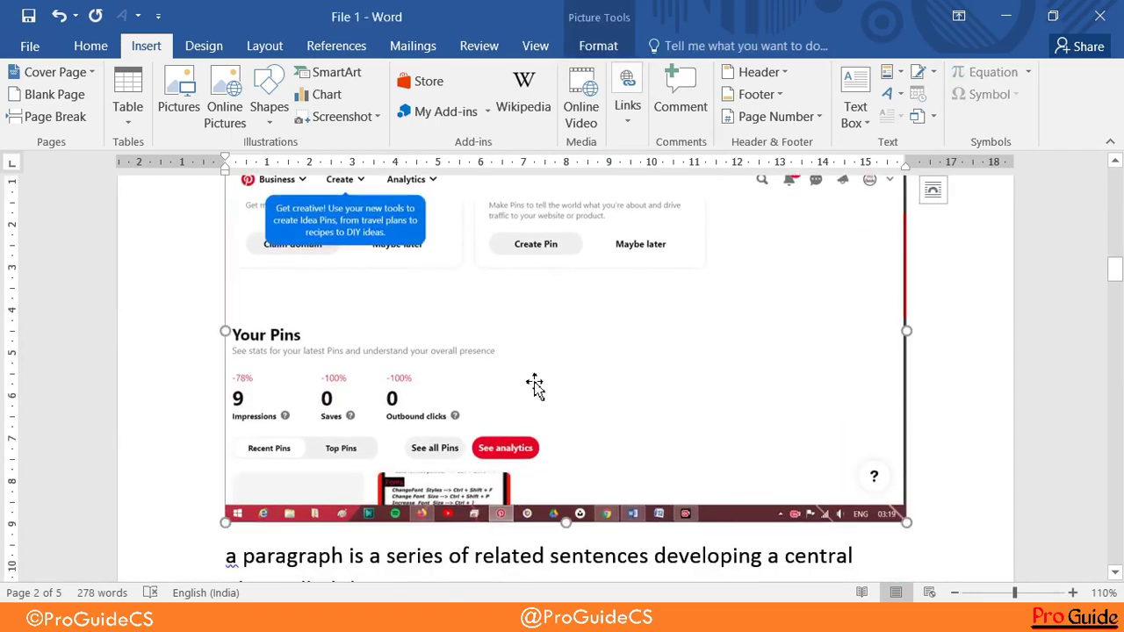
left_click(608, 128)
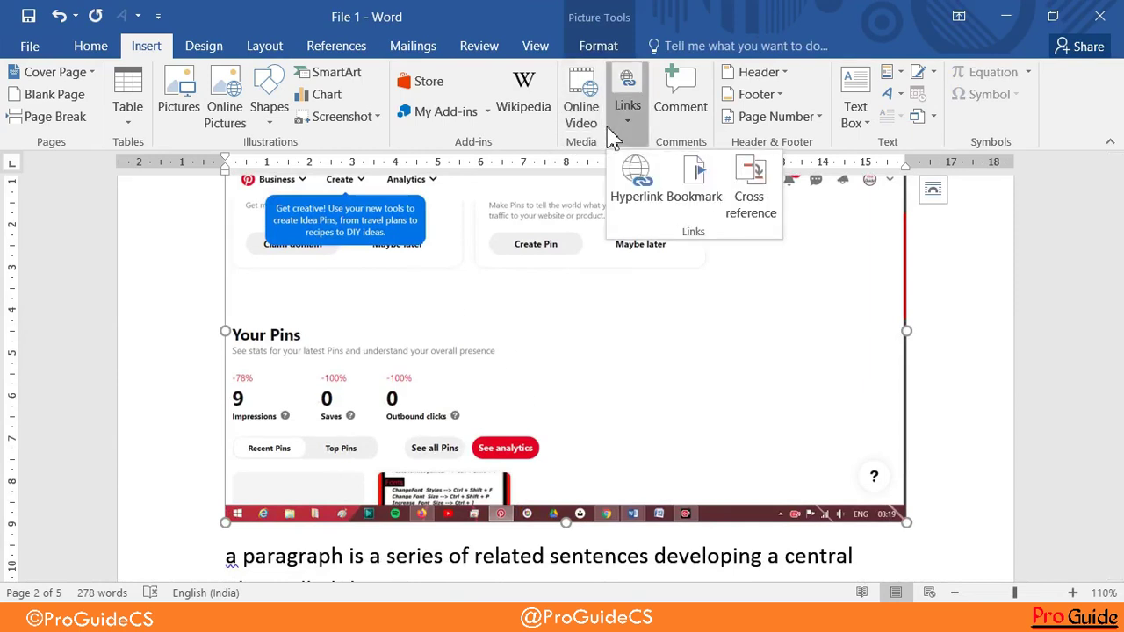
left_click(649, 195)
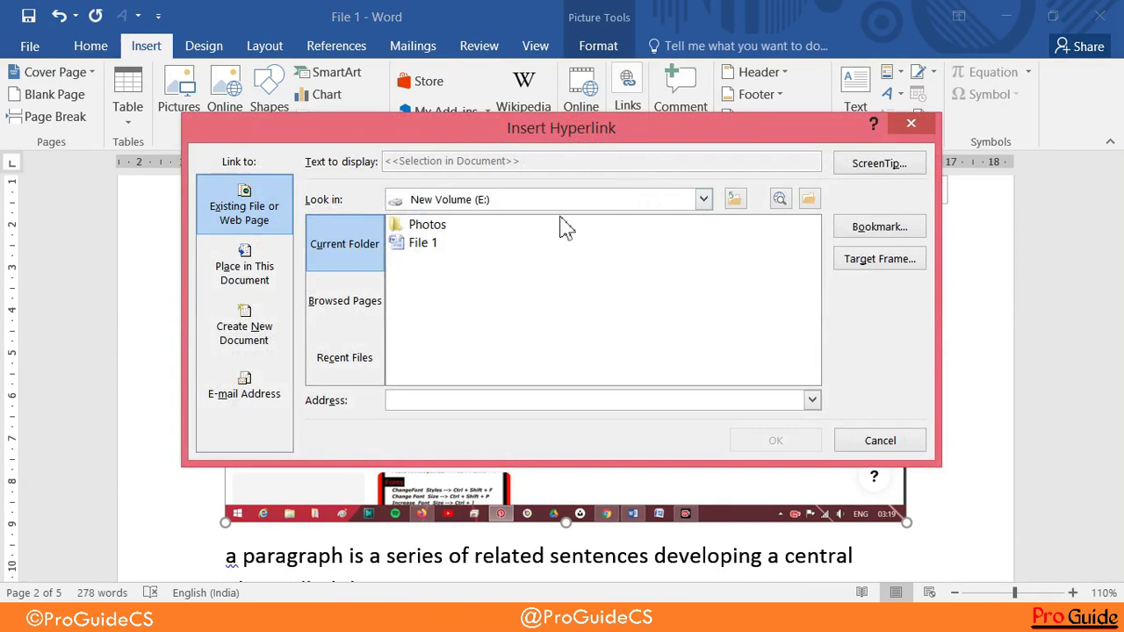
left_click(734, 199)
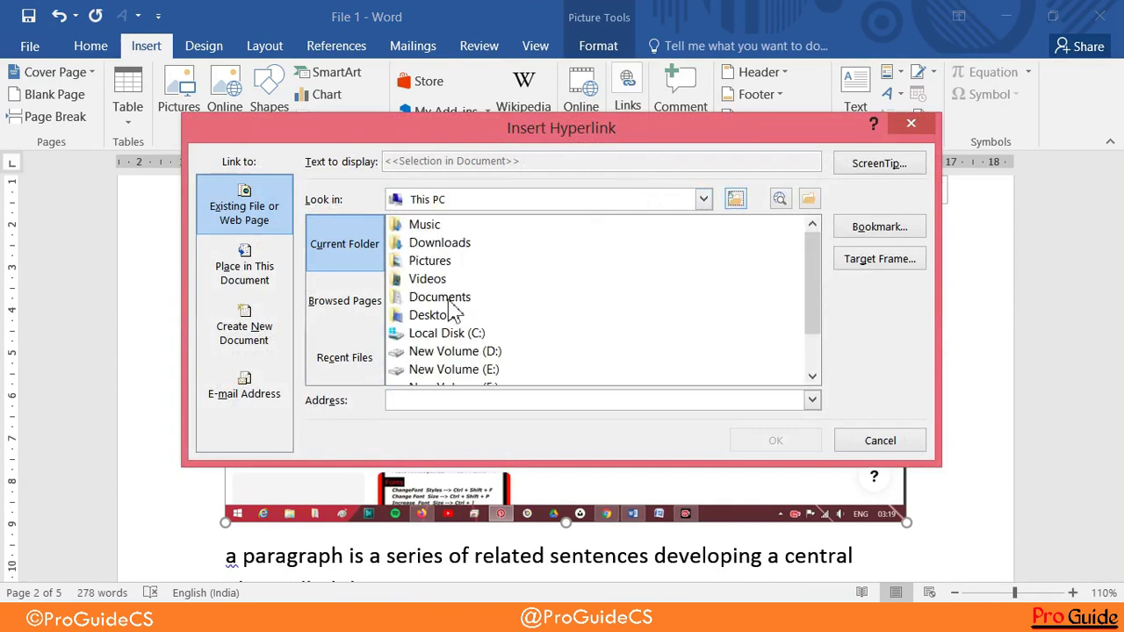
double_click(447, 300)
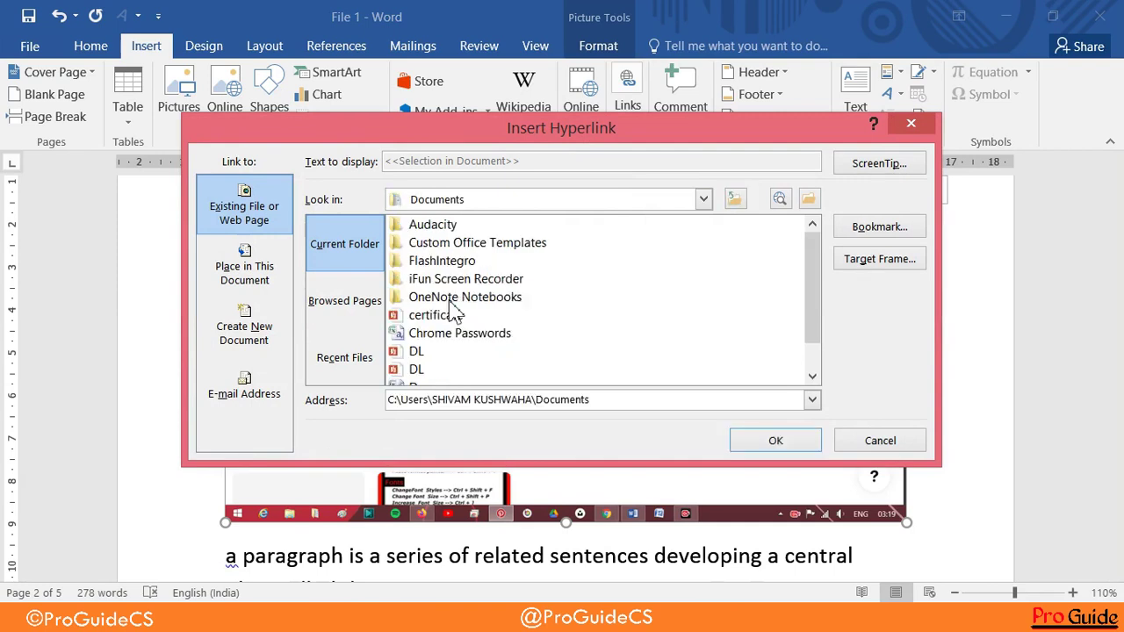
left_click(450, 298)
scroll(552, 309, "down", 1)
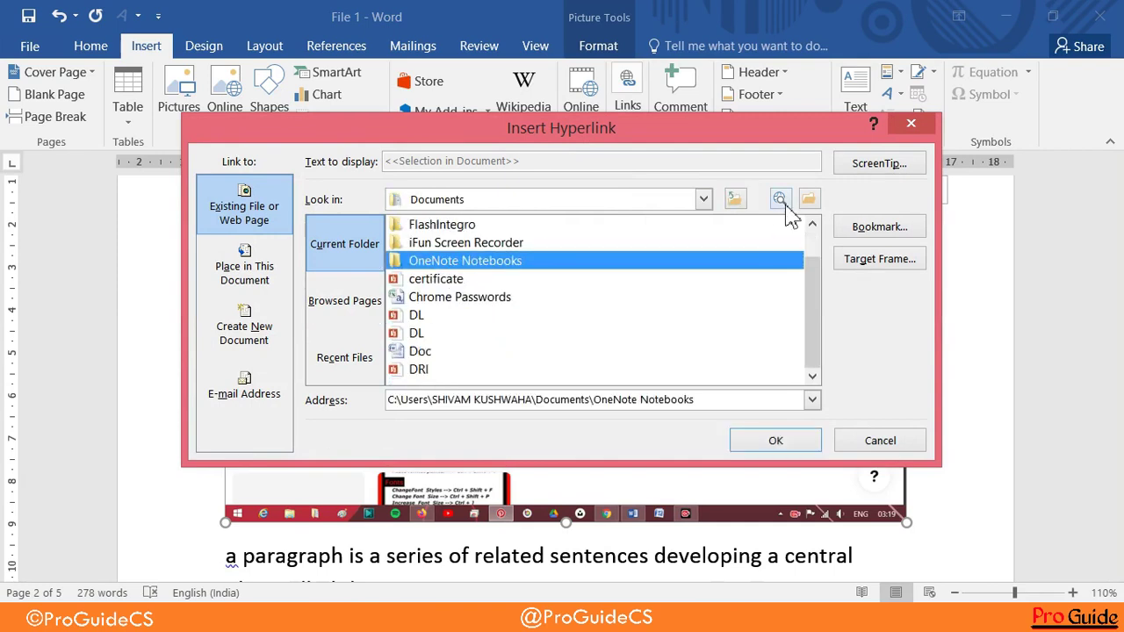
left_click(465, 279)
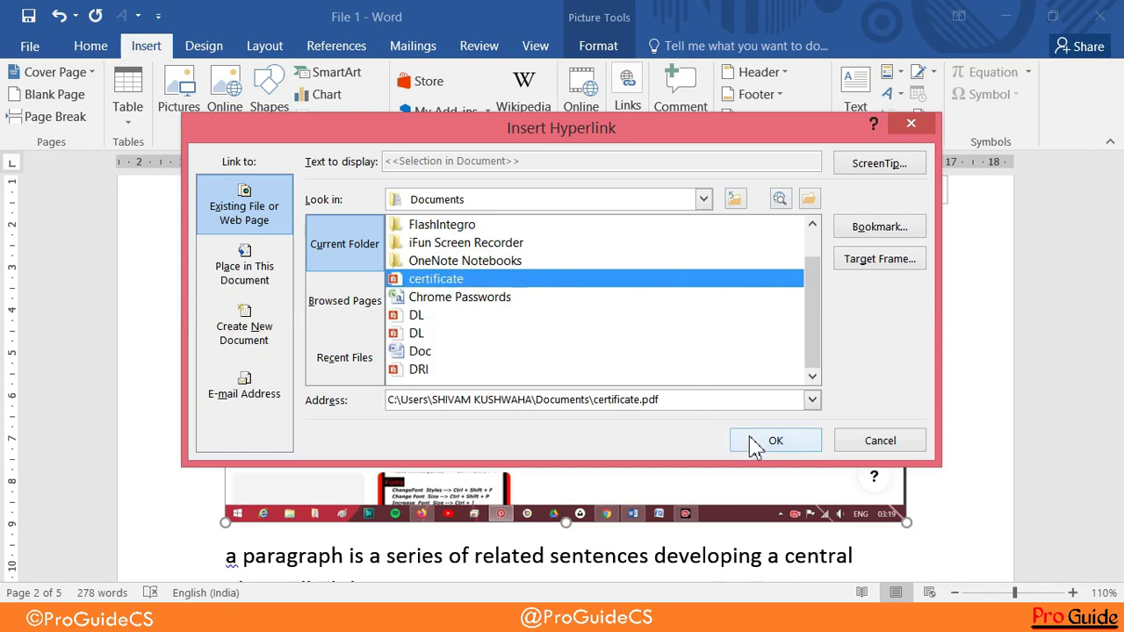
left_click(910, 124)
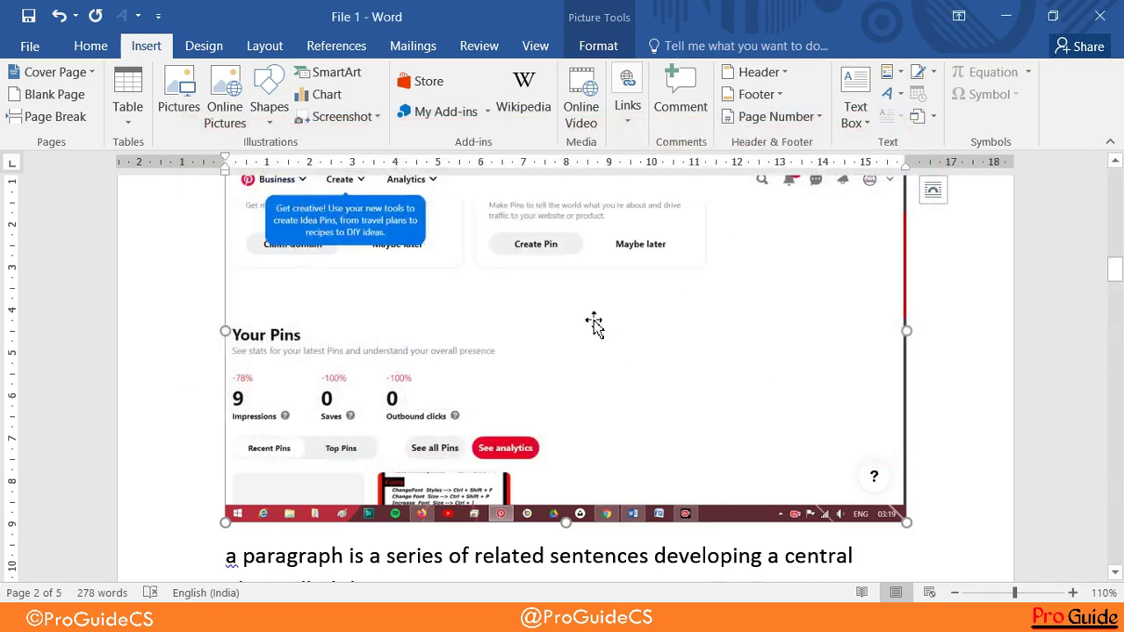
- Hyperlink the Pinterest Your Pins picture to certificate.pdf from the Documents folder
left_click(629, 112)
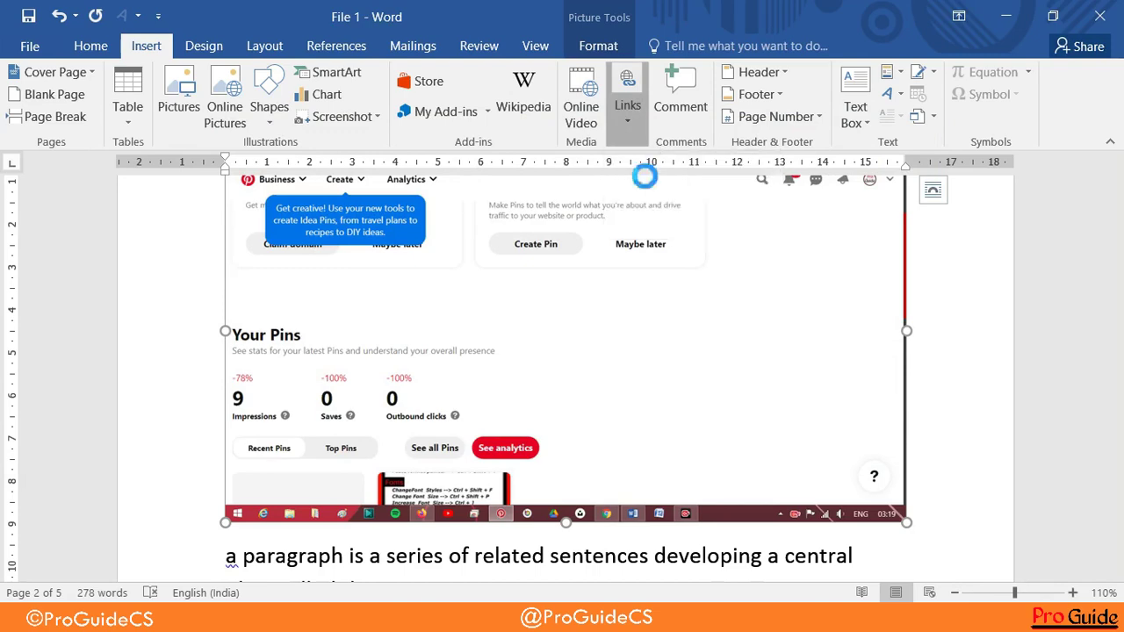
left_click(637, 186)
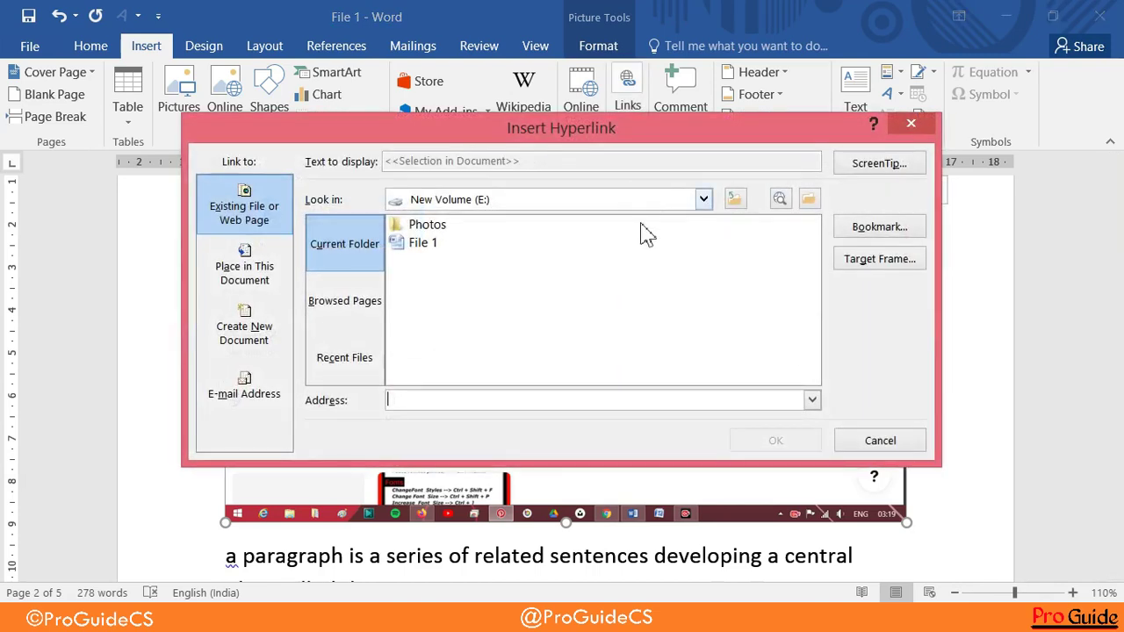
left_click(733, 201)
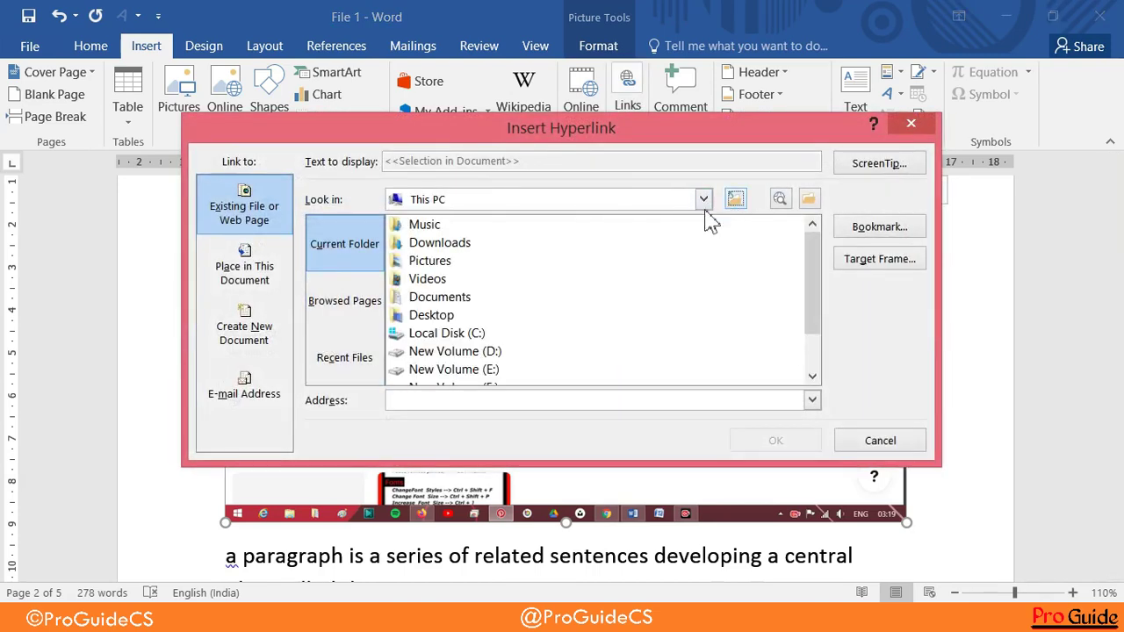
double_click(450, 260)
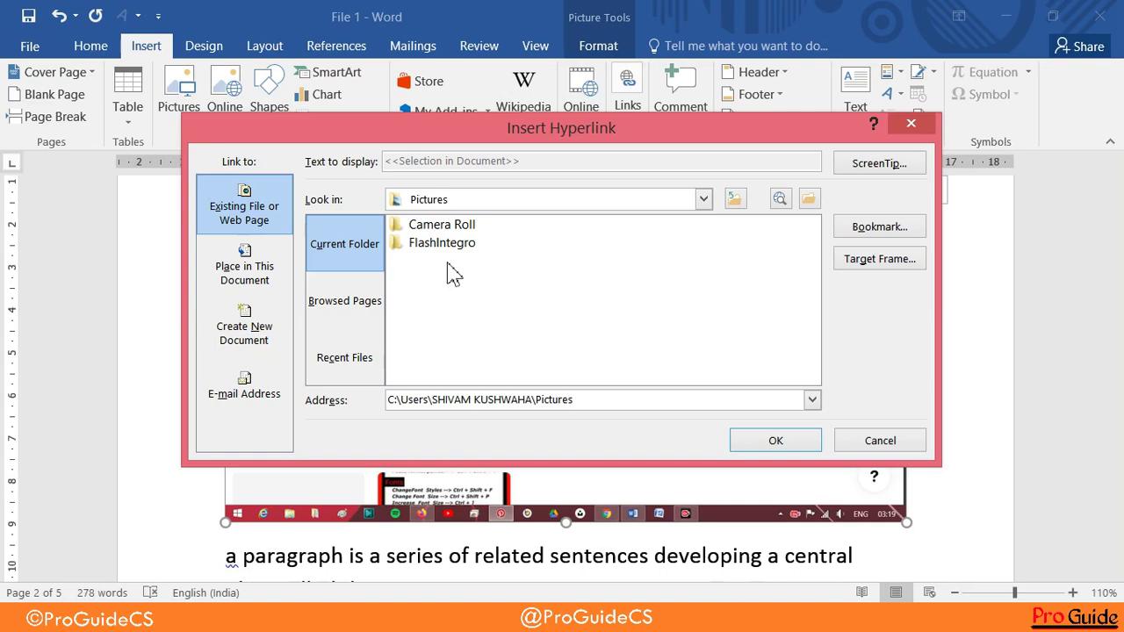
left_click(732, 201)
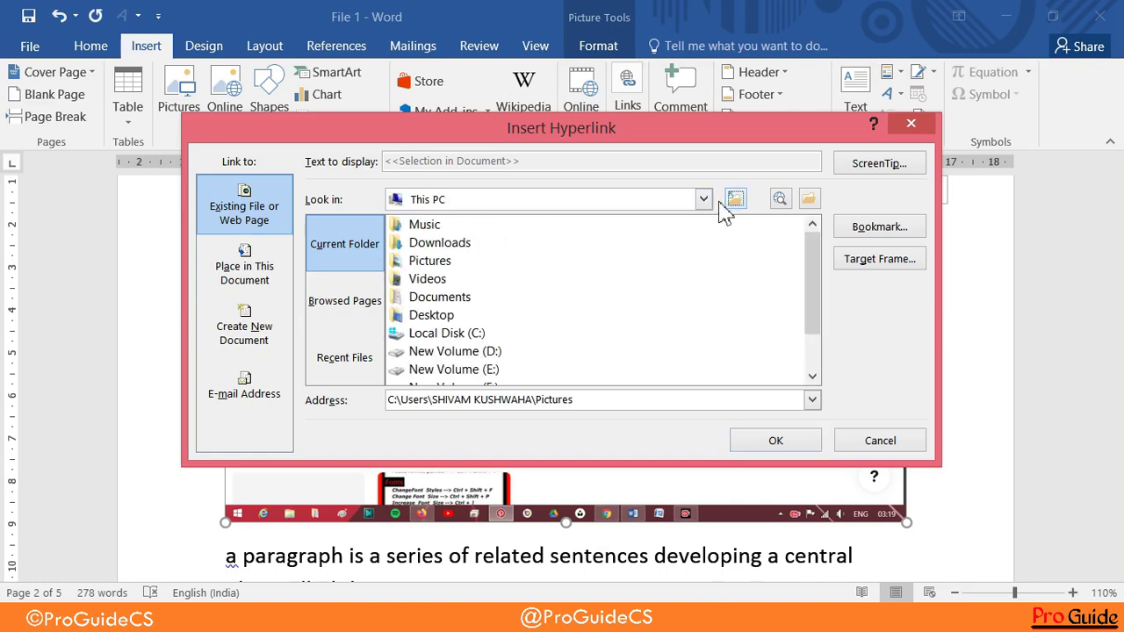
double_click(446, 298)
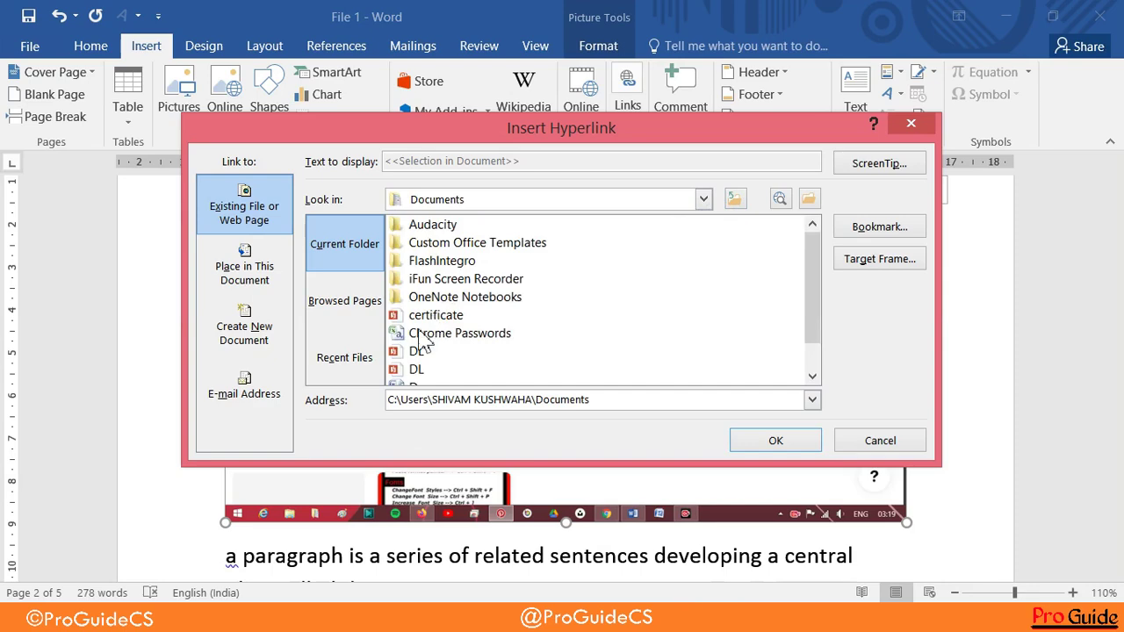
left_click(421, 320)
left_click(736, 443)
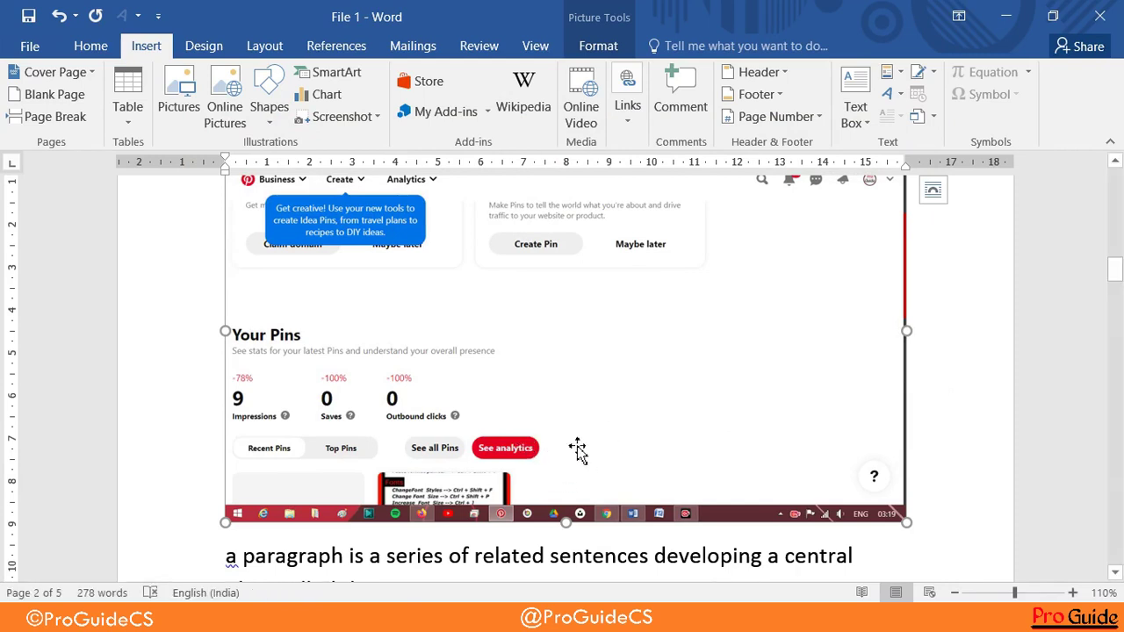
mouse_move(579, 450)
left_click(703, 554)
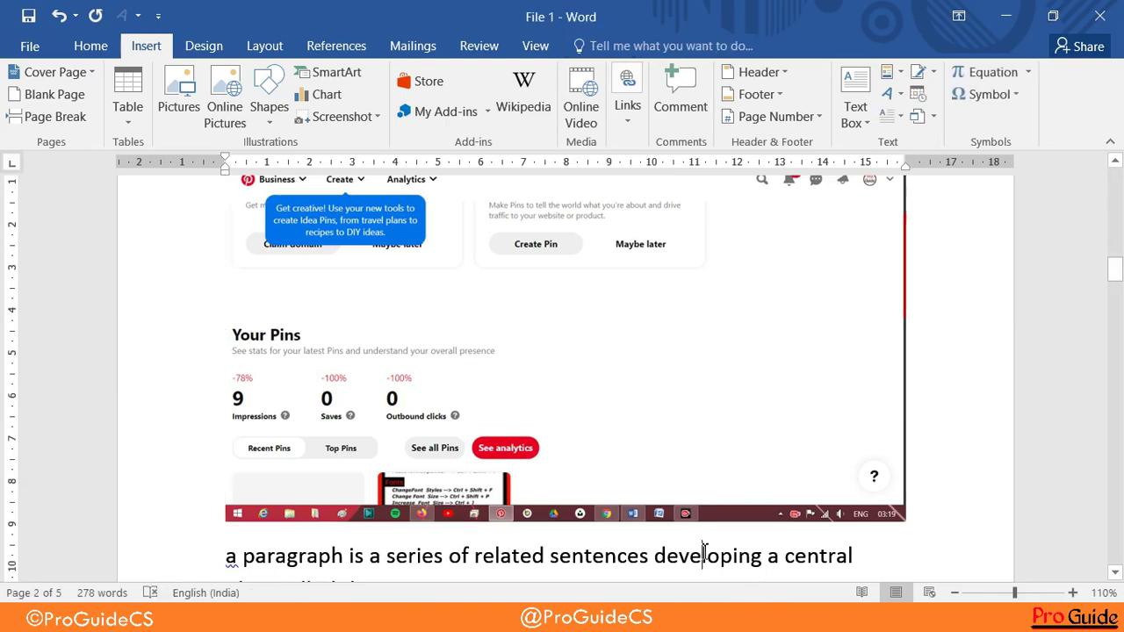
left_click(597, 417, "ctrl")
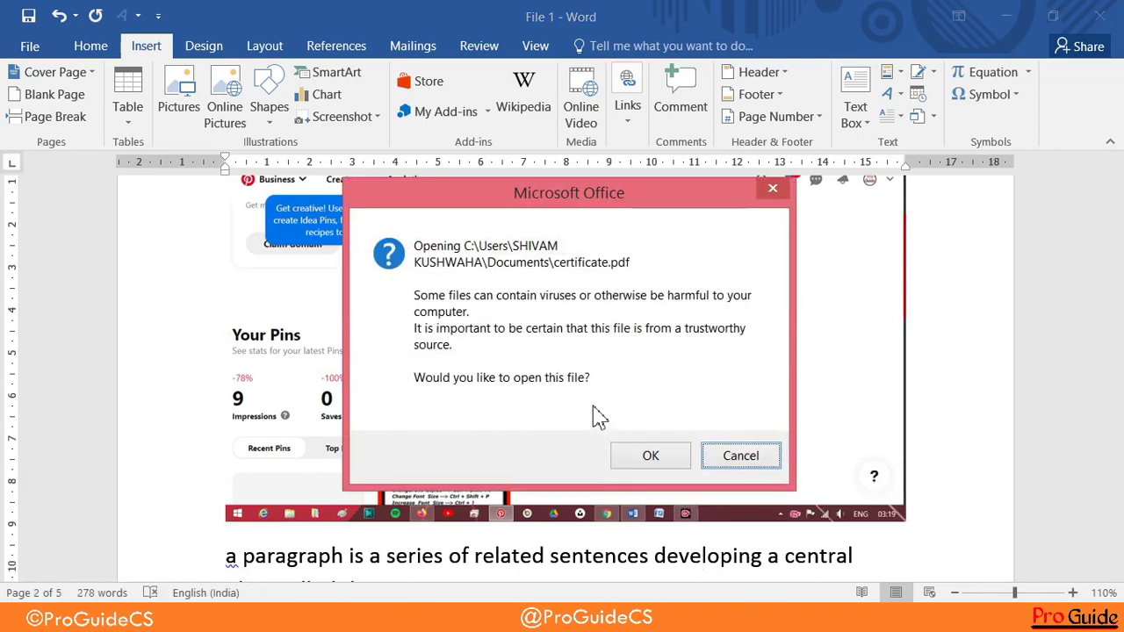
left_click(632, 458)
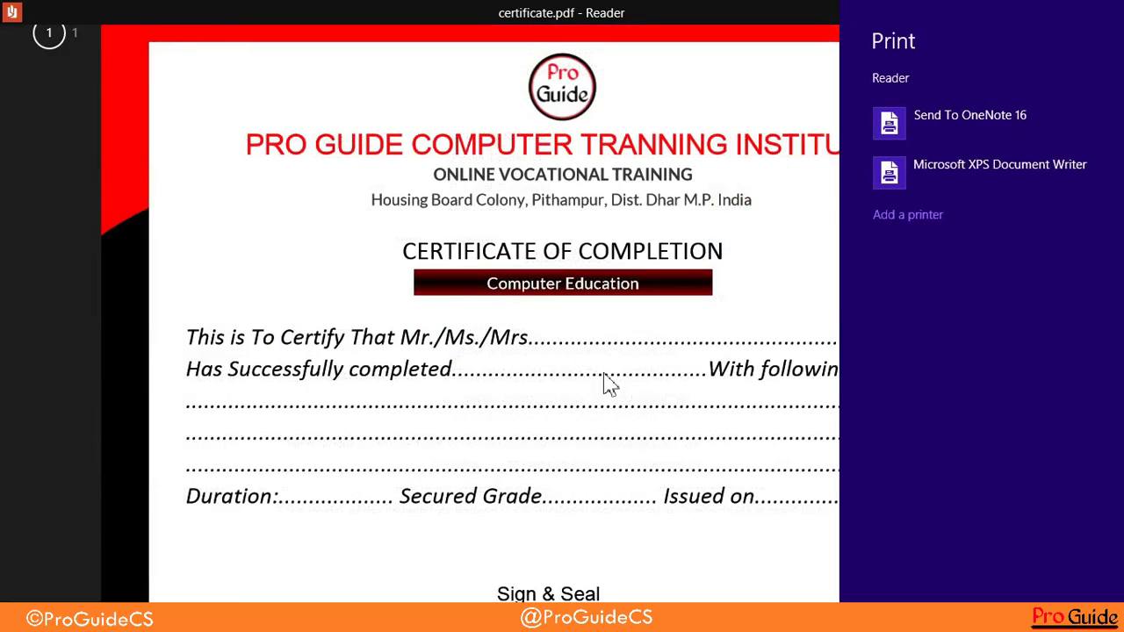
left_click(607, 381)
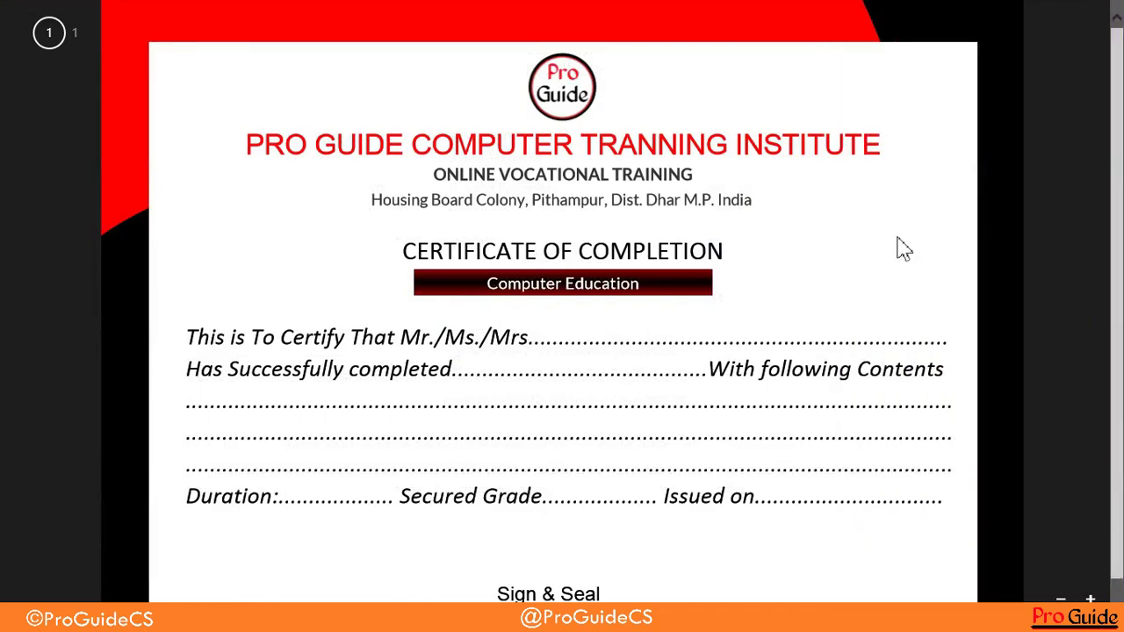
left_click(1089, 25)
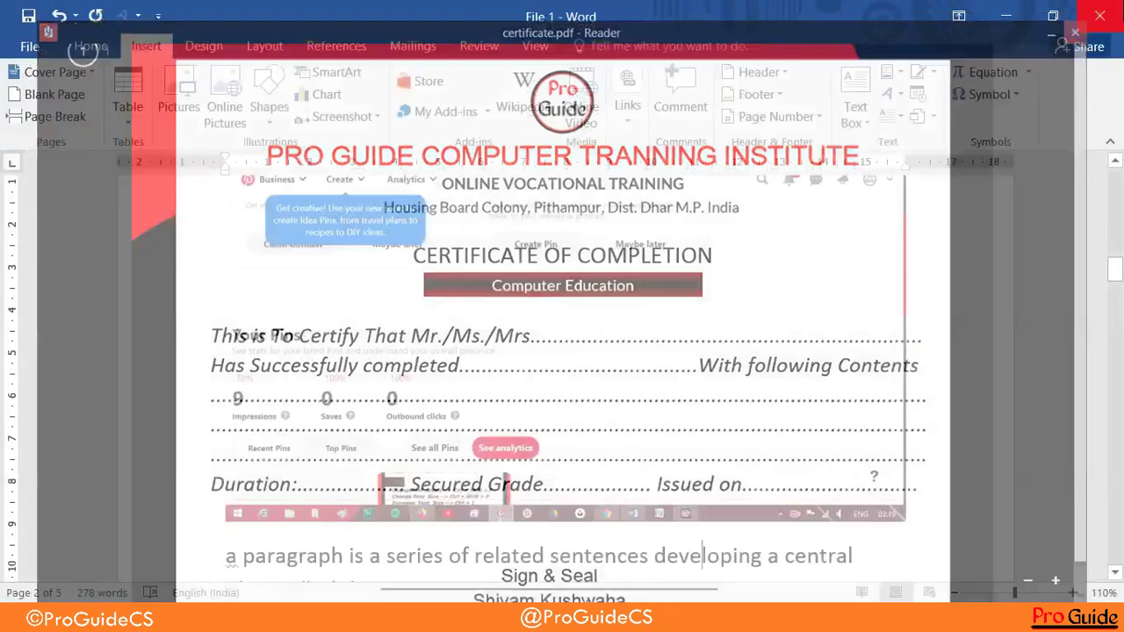
scroll(670, 409, "up", 3)
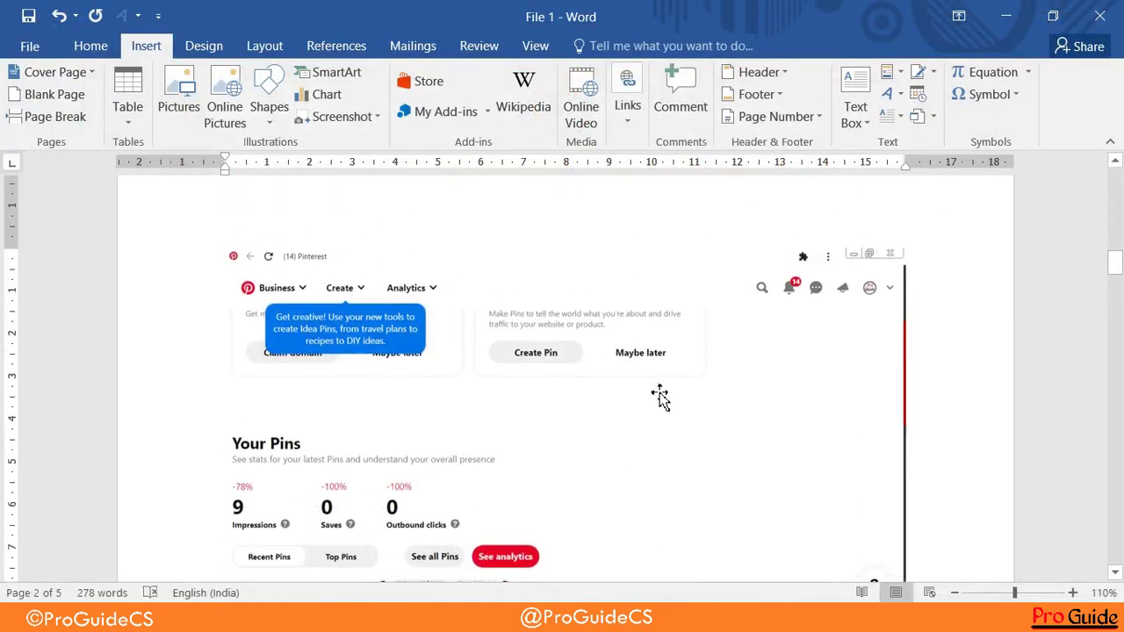
left_click(417, 337, "ctrl")
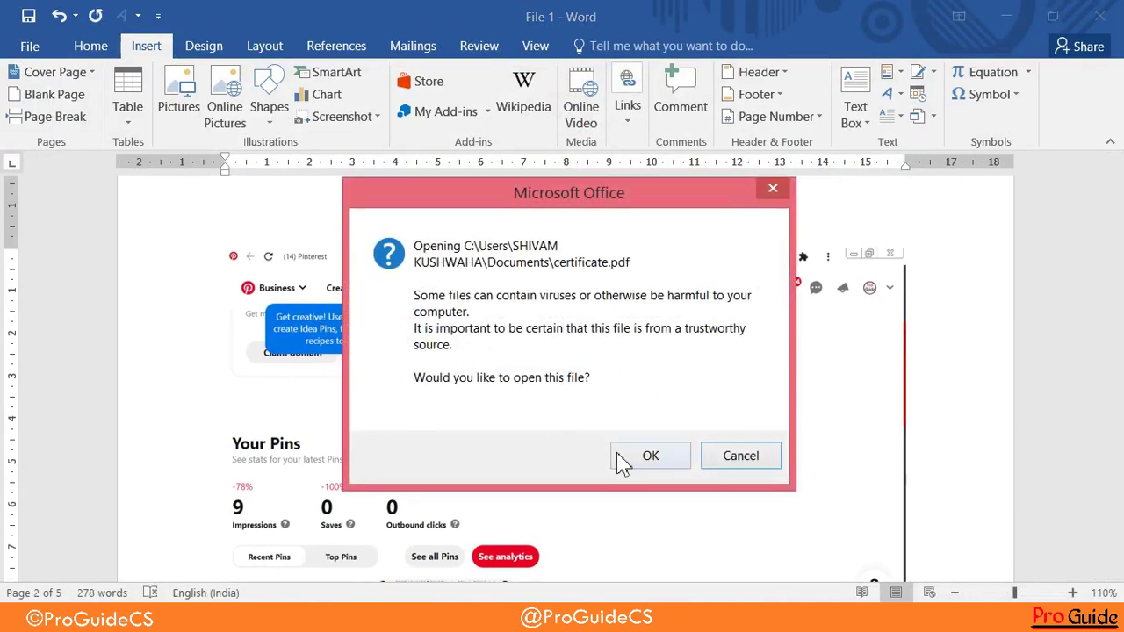
left_click(618, 457)
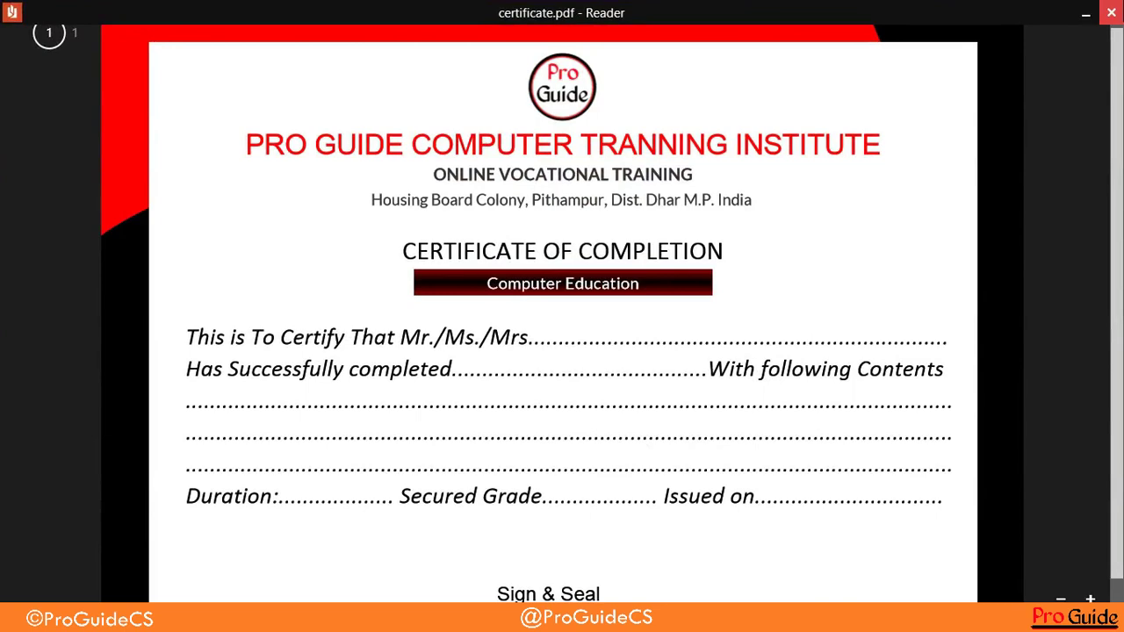
left_click(1110, 12)
scroll(993, 314, "down", 3)
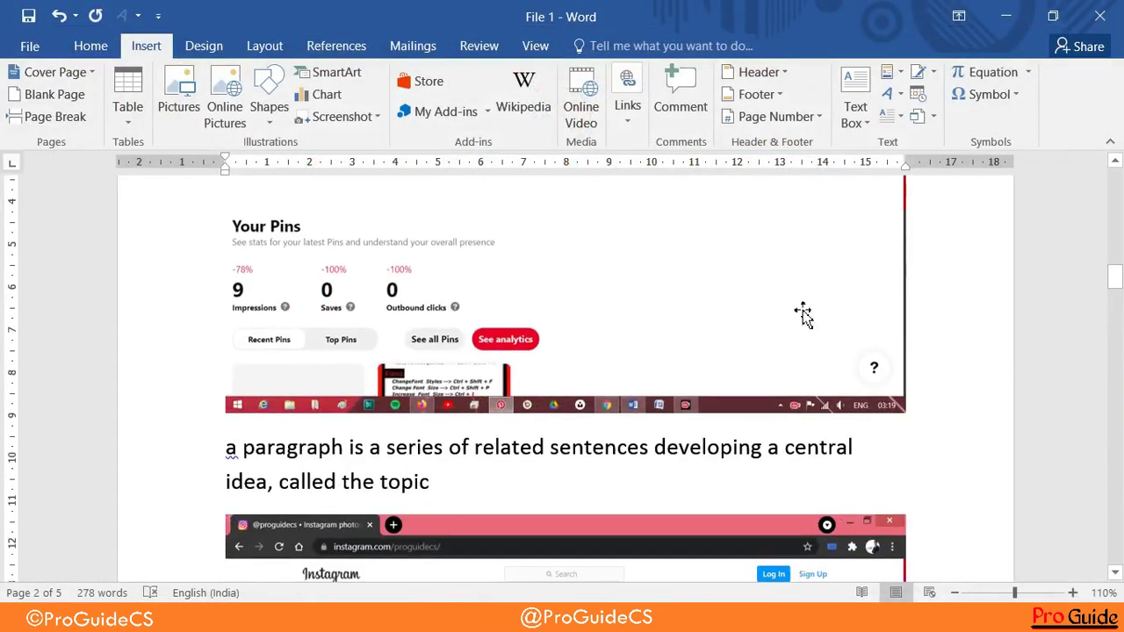
scroll(667, 306, "down", 5)
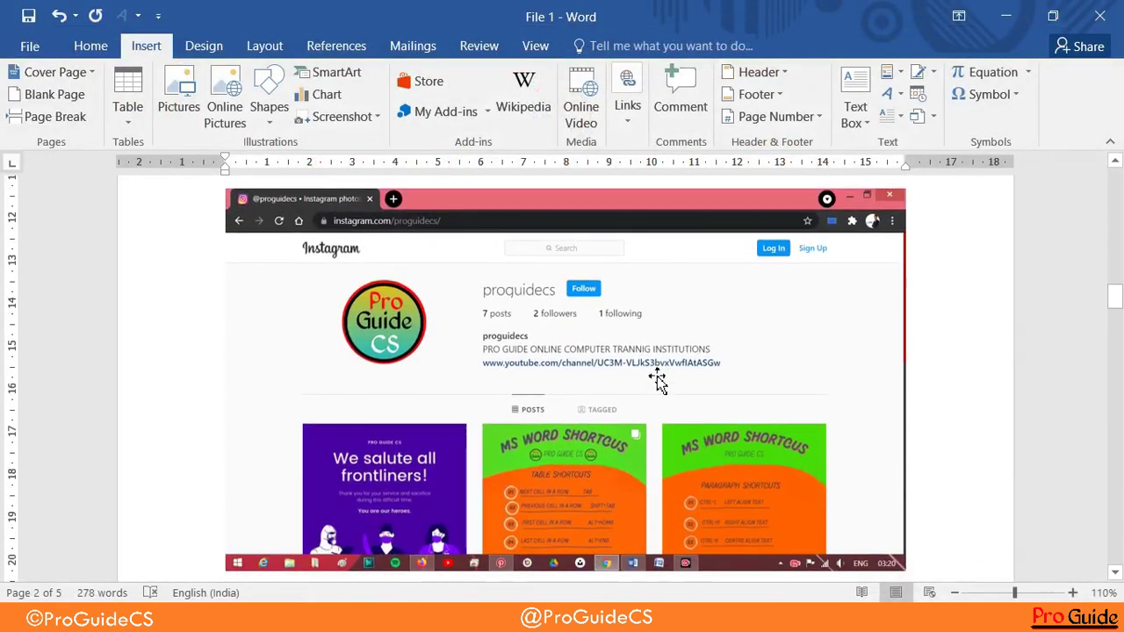
- Crop the Instagram screenshot from the bottom-right and top-left to leave only the profile header with logo and bio
left_click(526, 355)
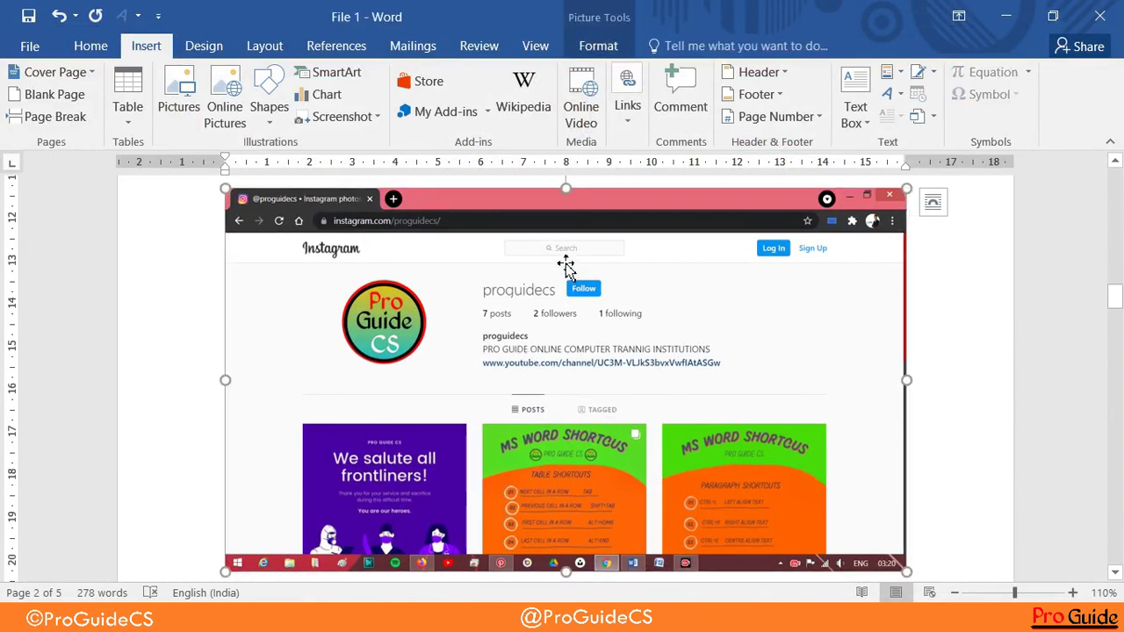
left_click(606, 46)
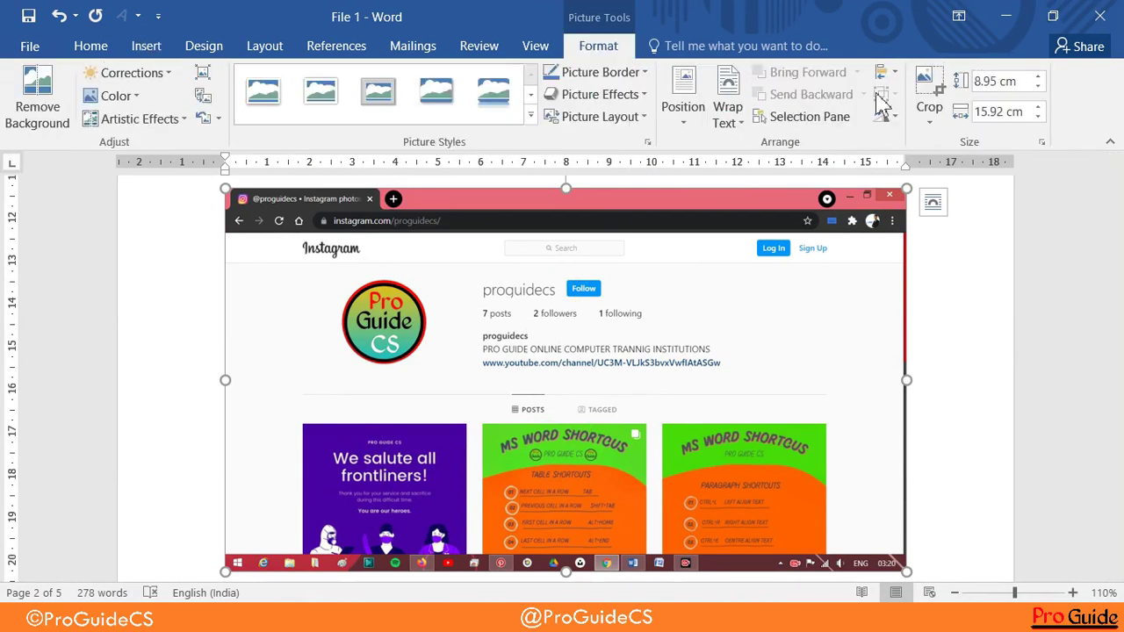
left_click(928, 88)
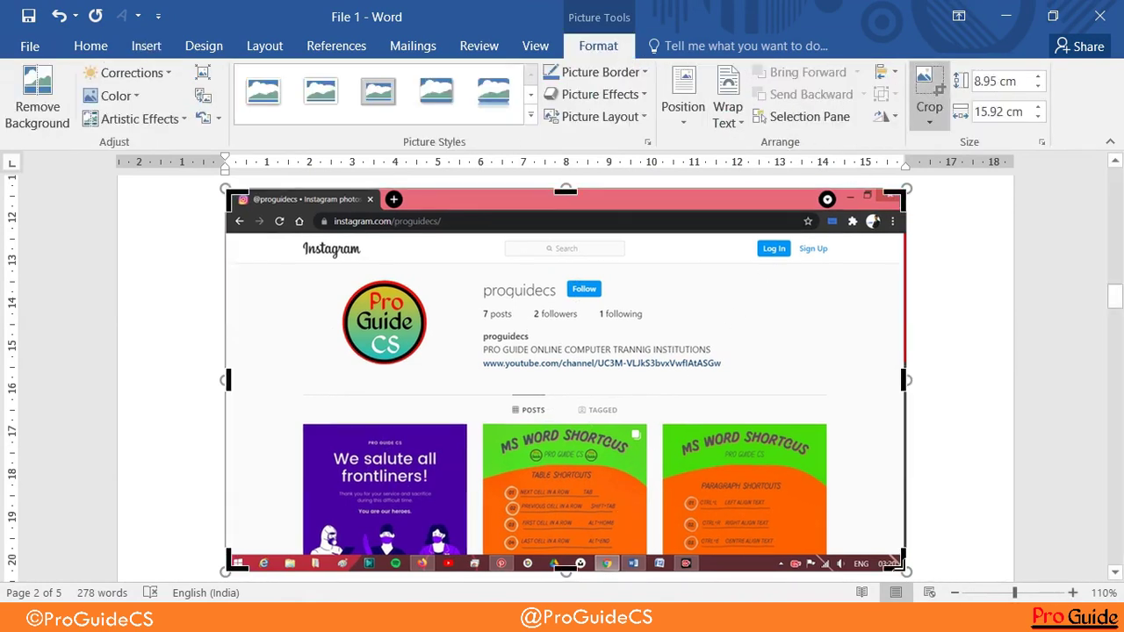
left_click_drag(903, 569, 763, 387)
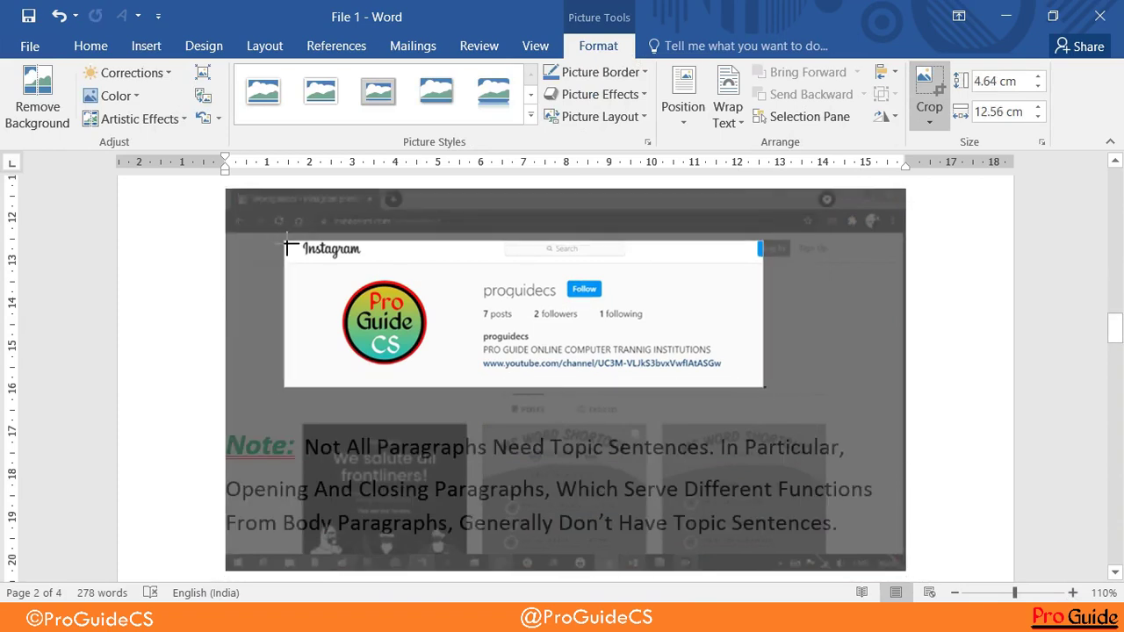
left_click_drag(235, 198, 293, 250)
left_click(994, 339)
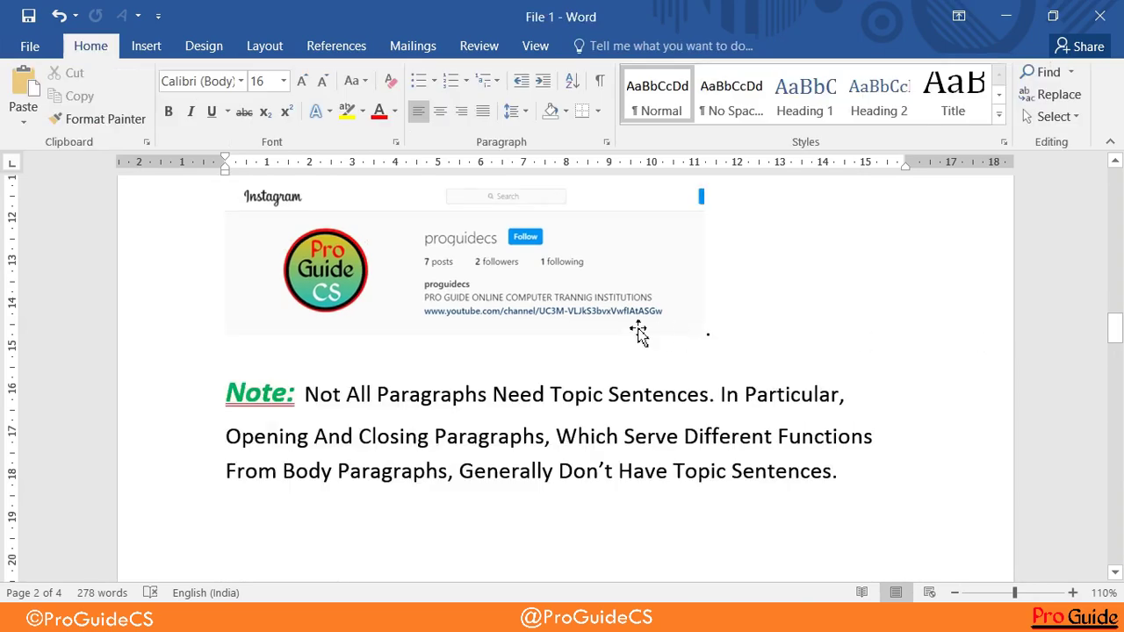
scroll(539, 349, "up", 2)
- Select and copy the Instagram profile URL from Chrome's address bar
left_click(539, 350)
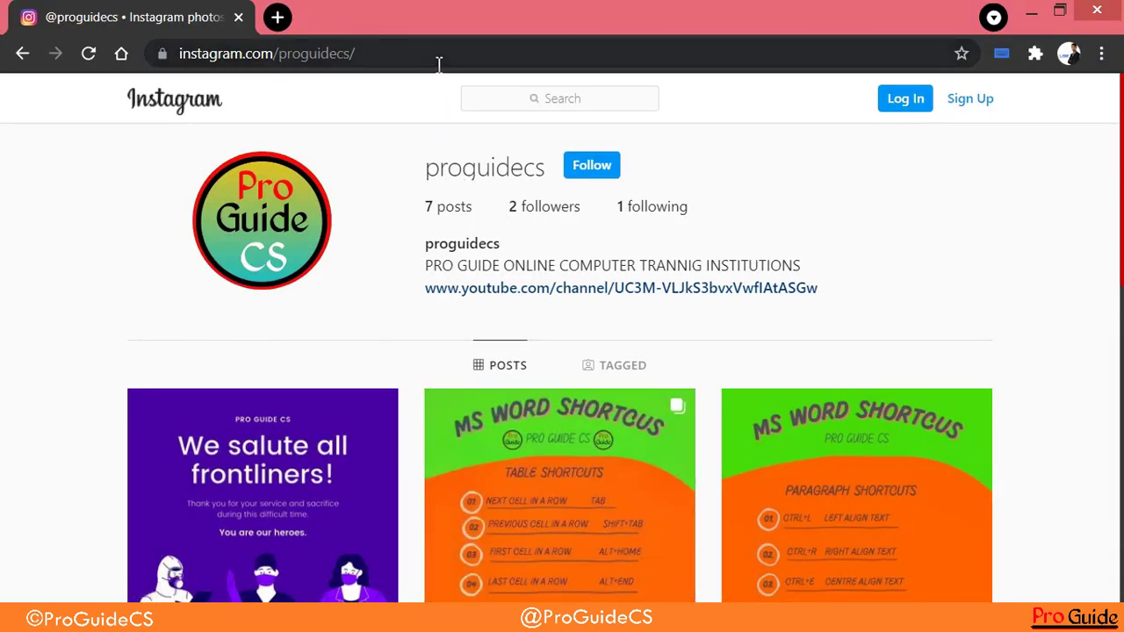
left_click(439, 61)
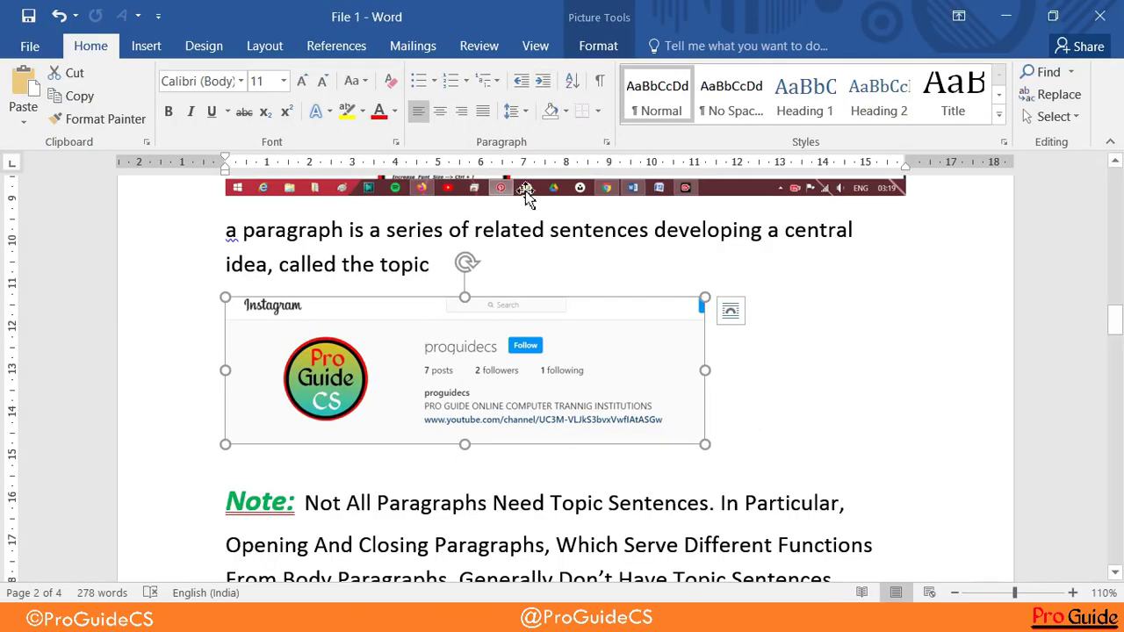
- Hyperlink the cropped Instagram screenshot to the pasted Instagram profile address
left_click(149, 44)
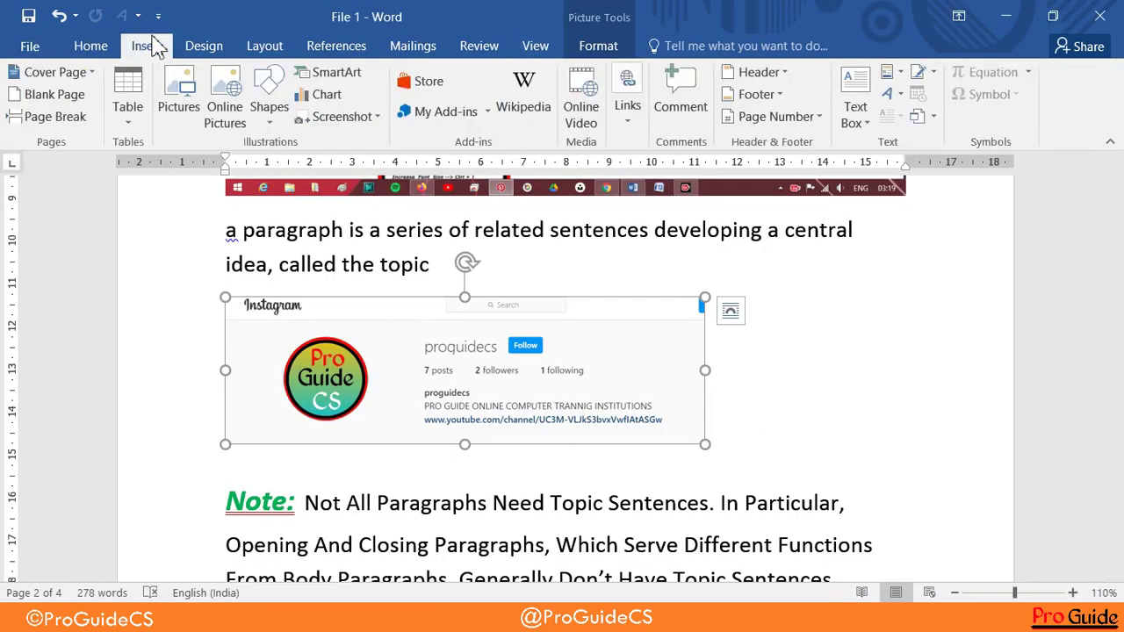
left_click(629, 131)
left_click(645, 187)
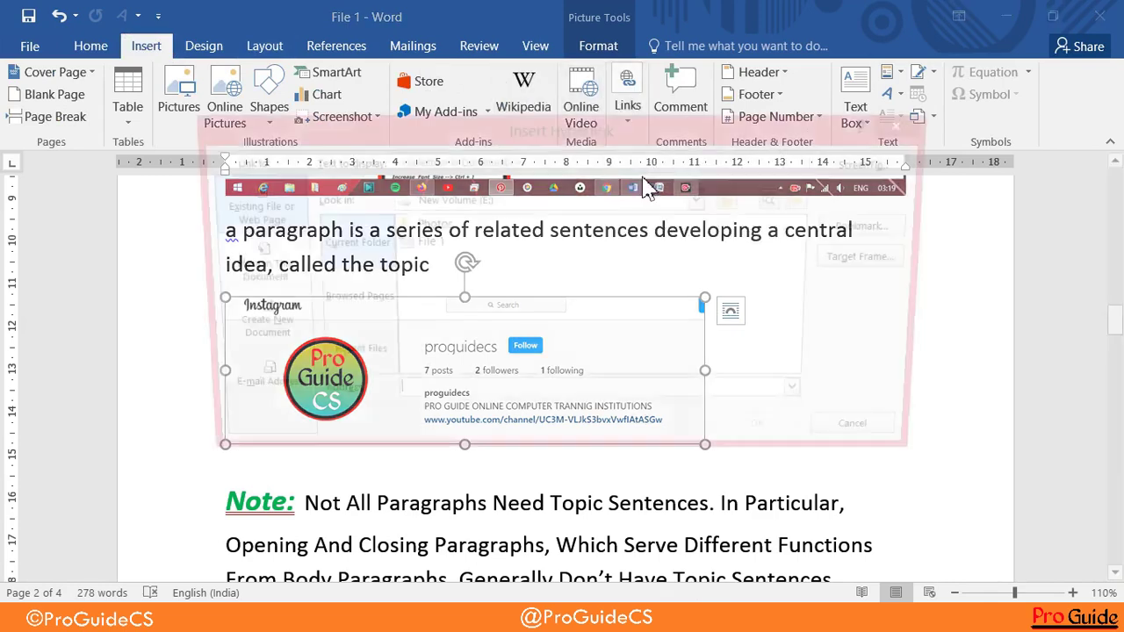
left_click(407, 402)
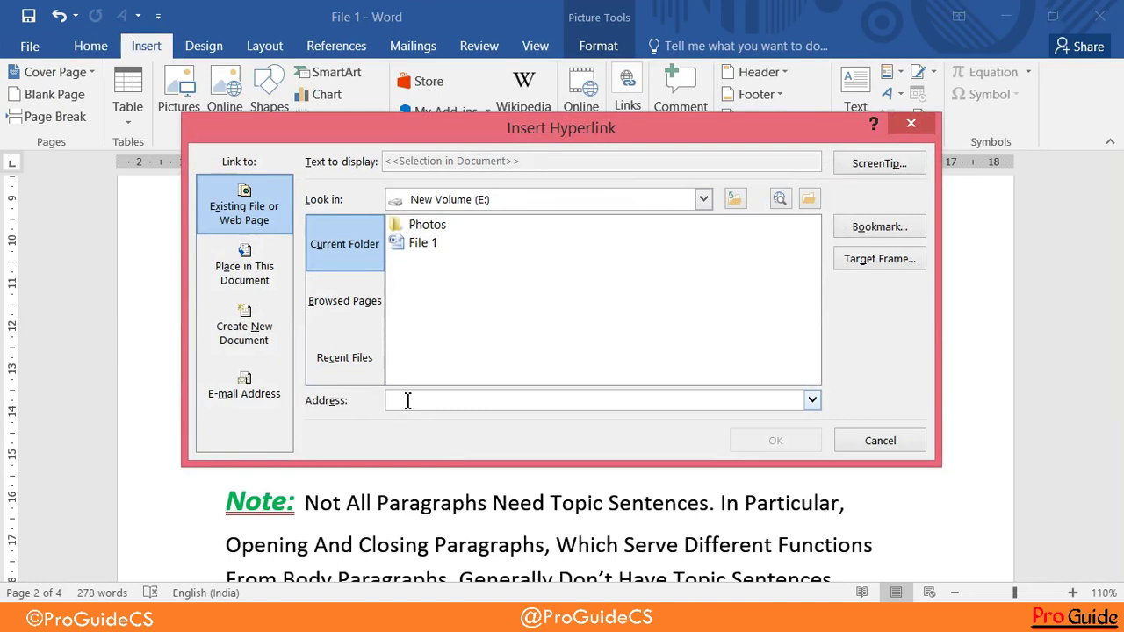
type("https://www.instagram.com/proguidecs/")
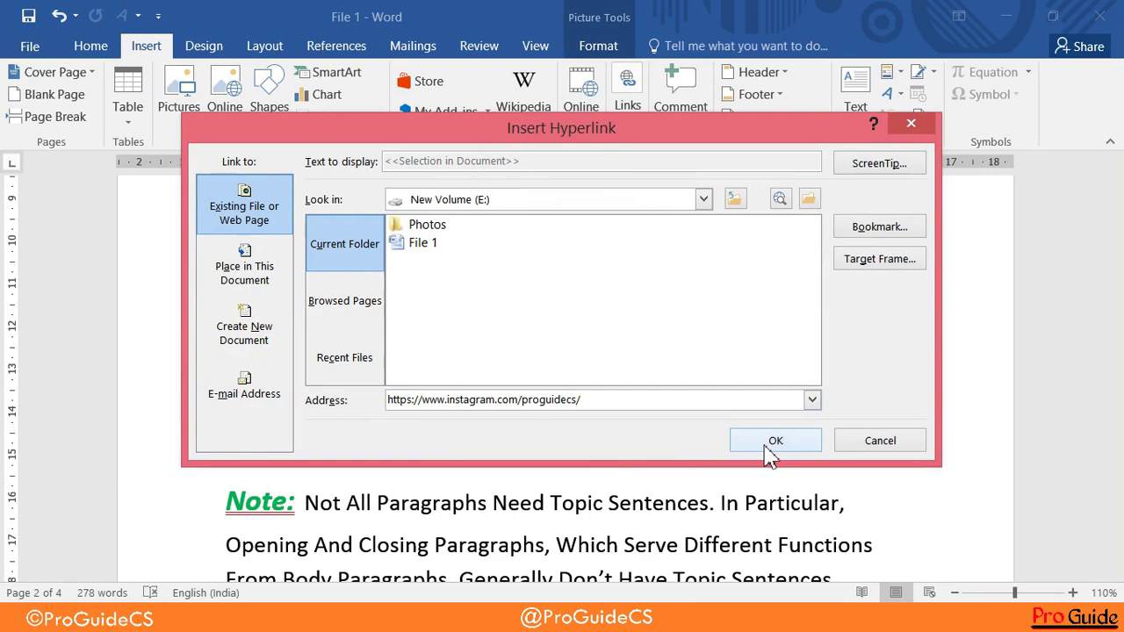
left_click(772, 444)
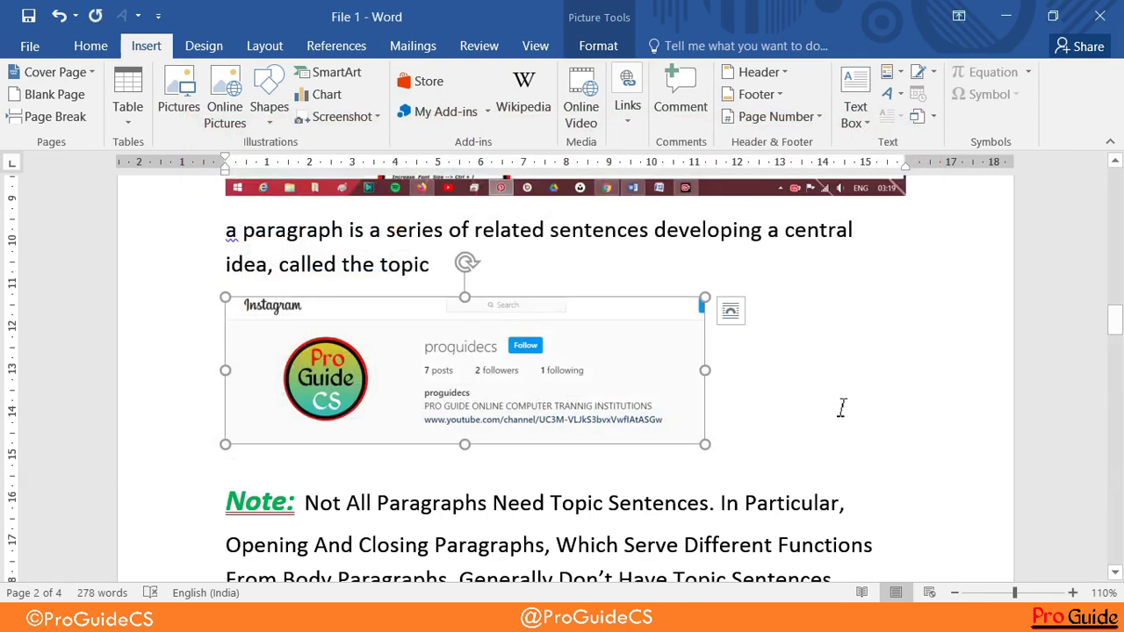
left_click(841, 407)
mouse_move(608, 379)
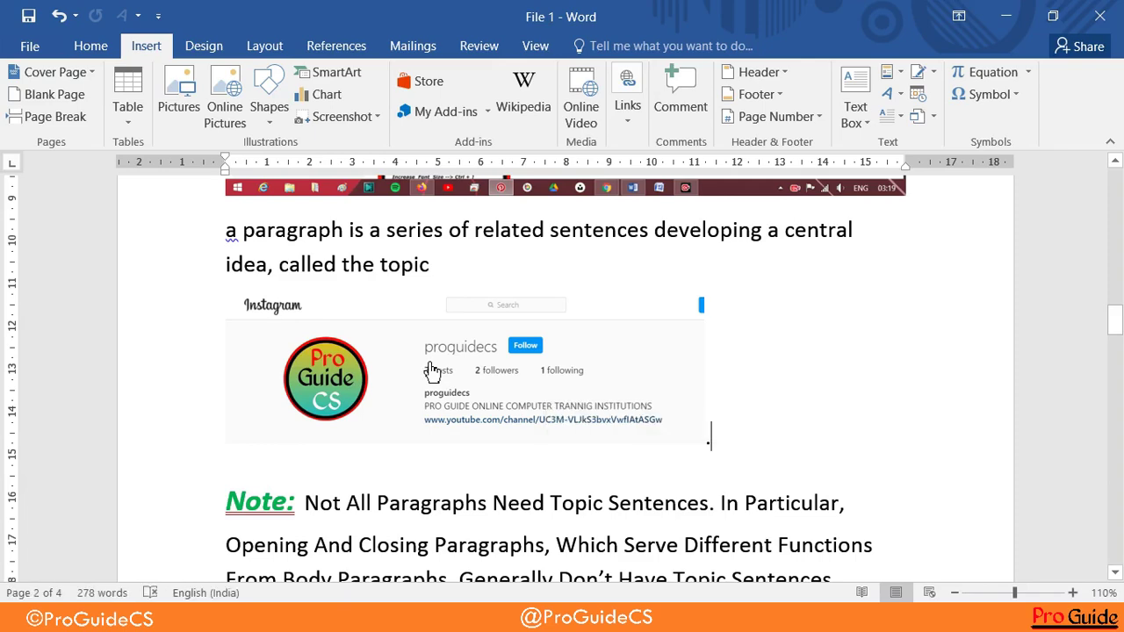
- Follow the Instagram screenshot's hyperlink to open the profile page in Chrome
left_click(499, 385, "ctrl")
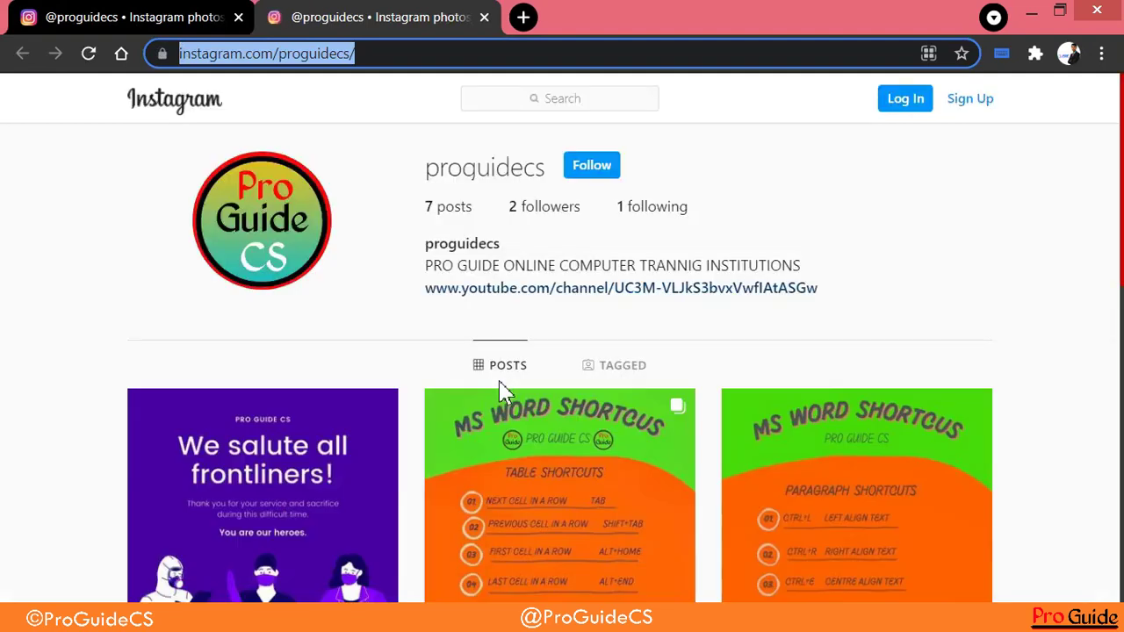
- Scroll the Instagram profile page and switch between the open Instagram tabs
scroll(655, 283, "down", 3)
scroll(655, 282, "down", 3)
scroll(653, 284, "down", 3)
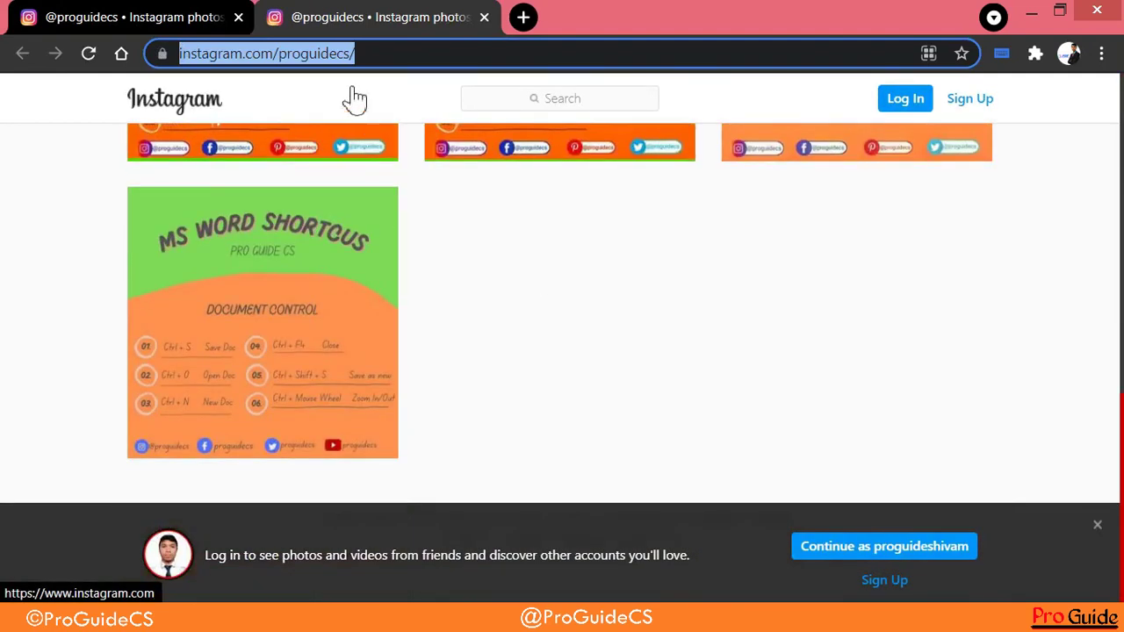
left_click(202, 22)
left_click(342, 10)
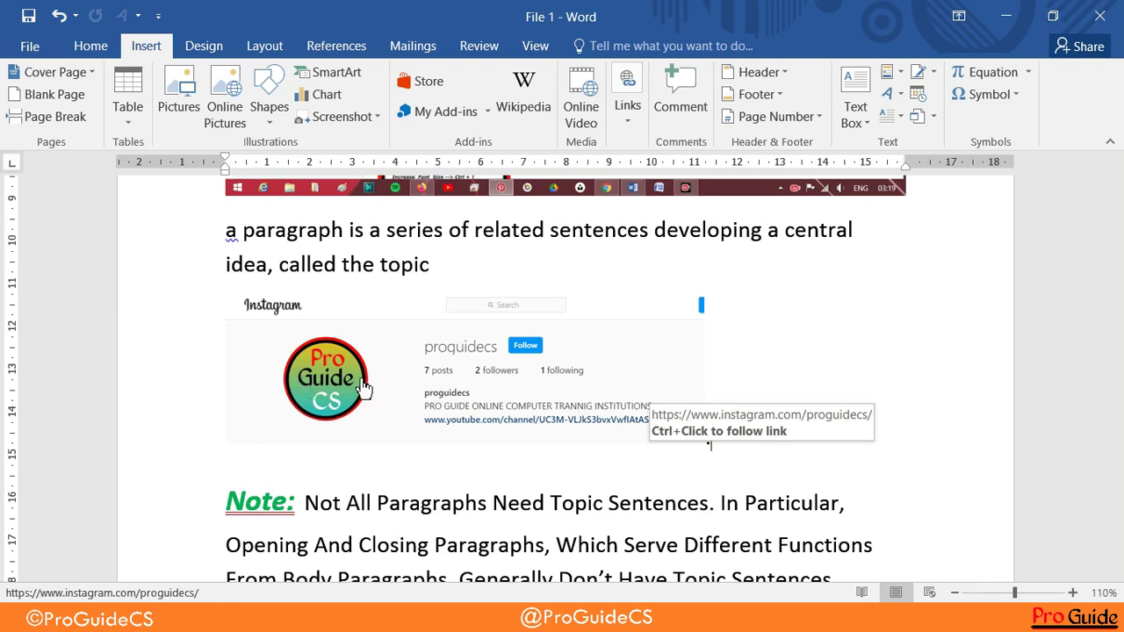
- Follow the picture's link once more, then return to the Word document
left_click(458, 376, "ctrl")
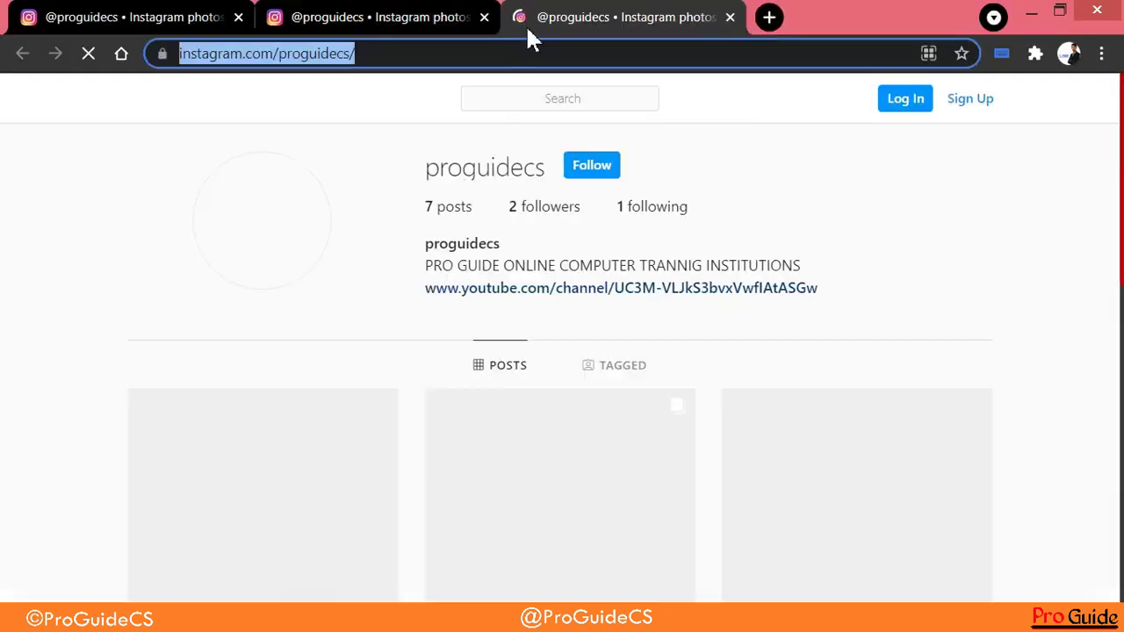
scroll(625, 274, "down", 5)
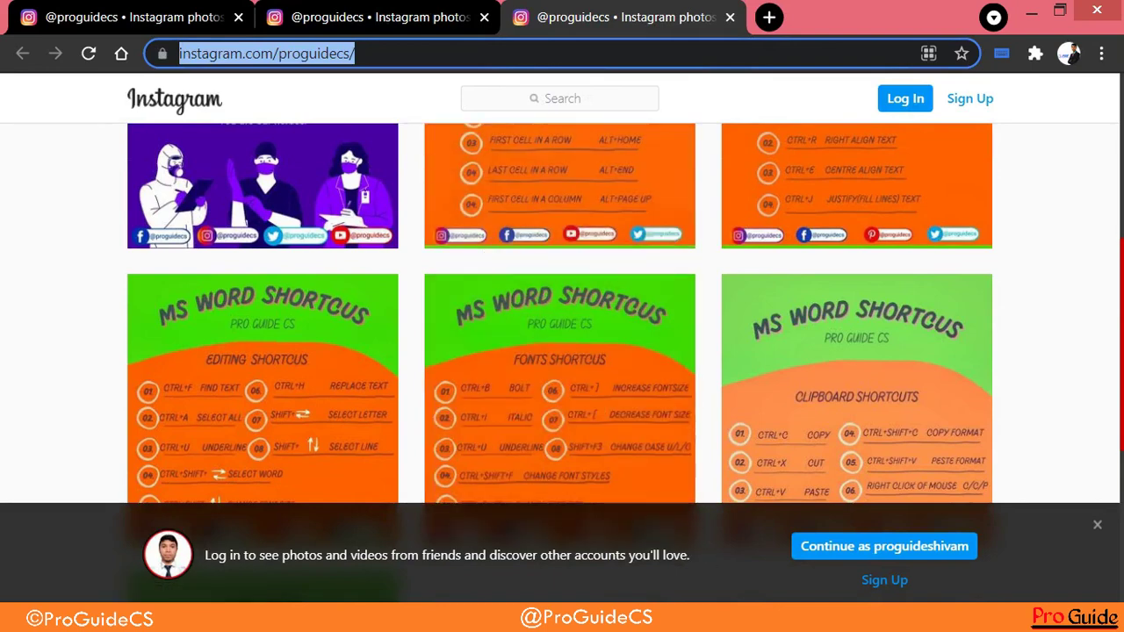
mouse_move(673, 621)
left_click(692, 569)
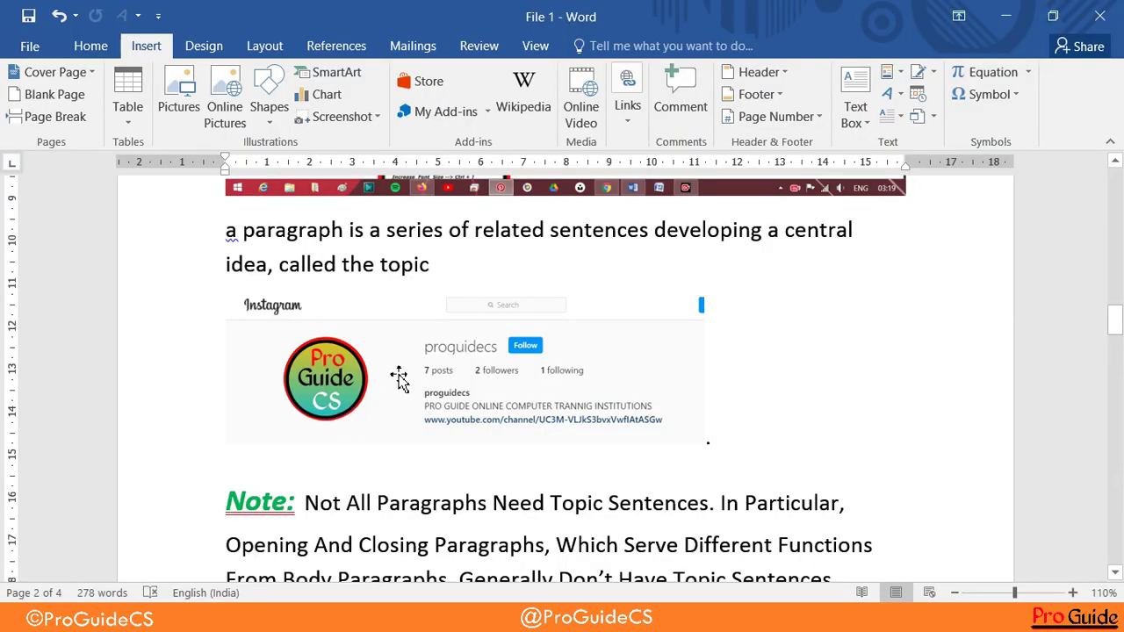
mouse_move(399, 377)
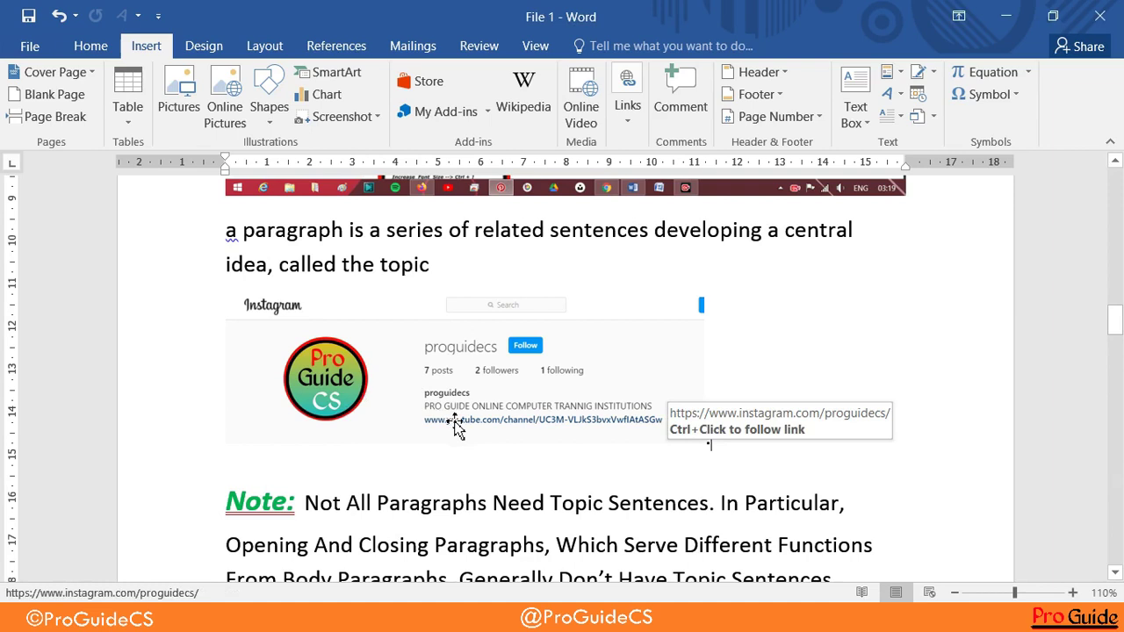
left_click(627, 107)
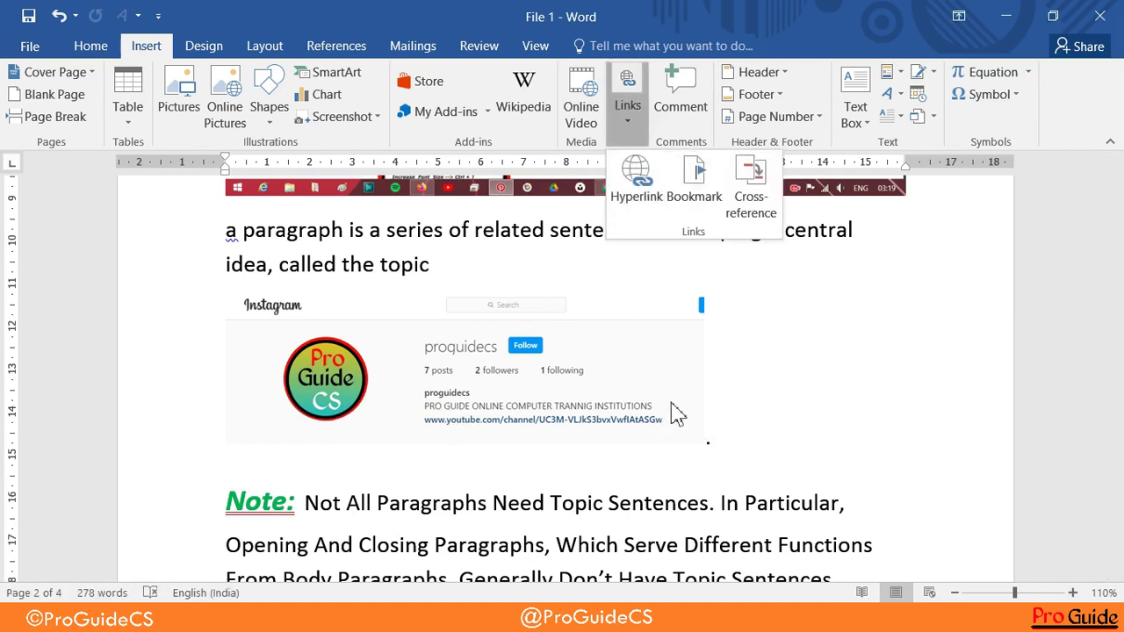
left_click(715, 413)
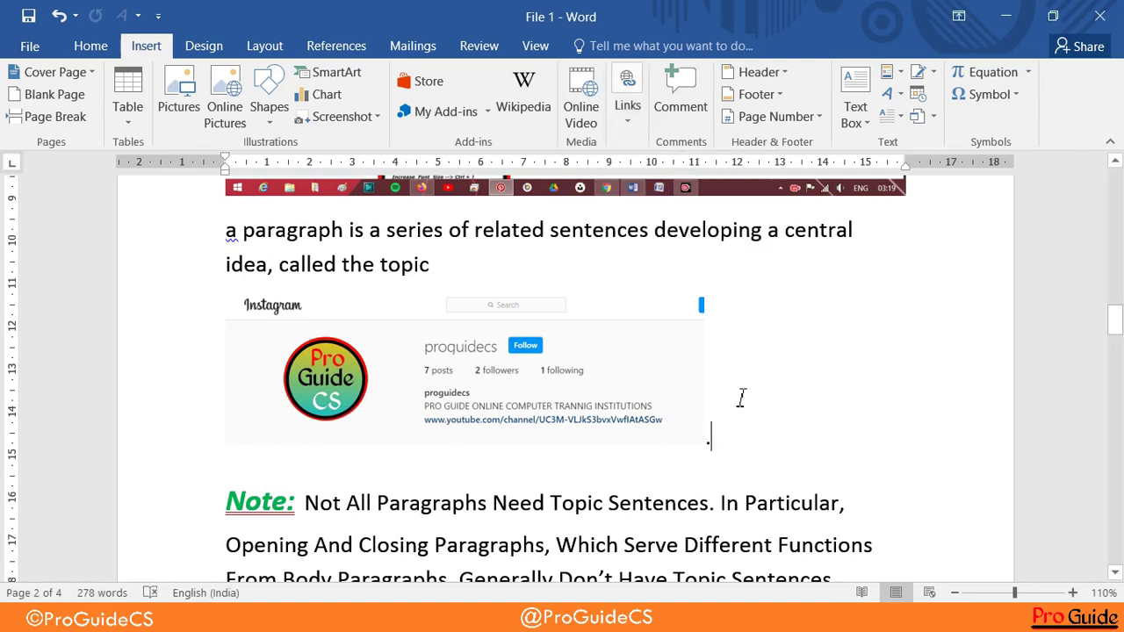
- Add a bookmark named Instagram to the selected Instagram profile picture
left_click(543, 395)
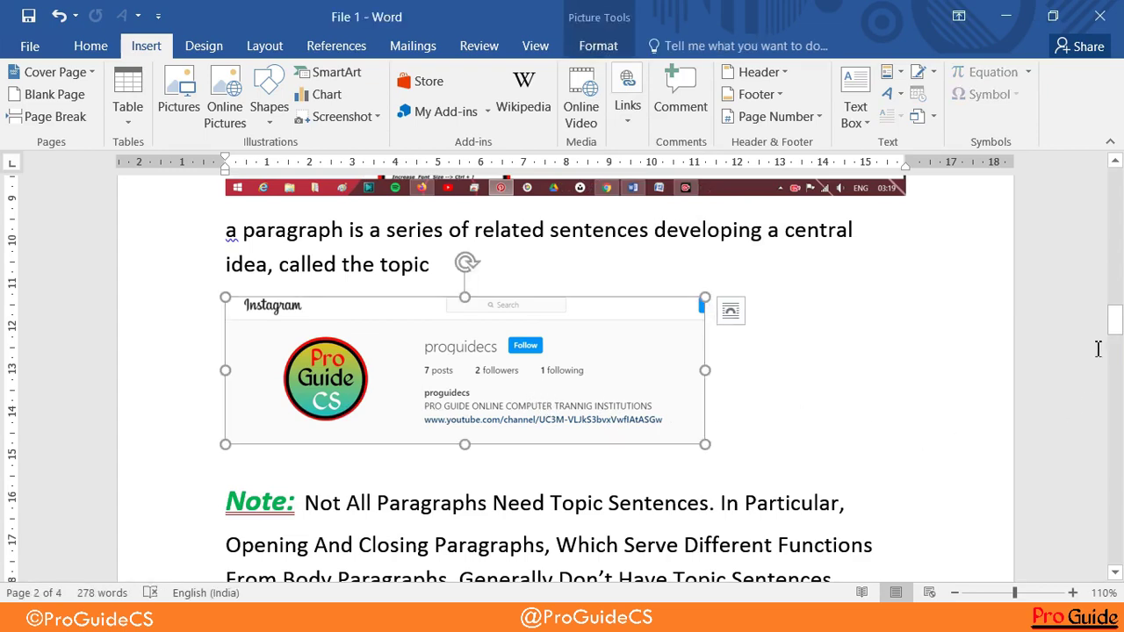
left_click_drag(1117, 325, 1115, 172)
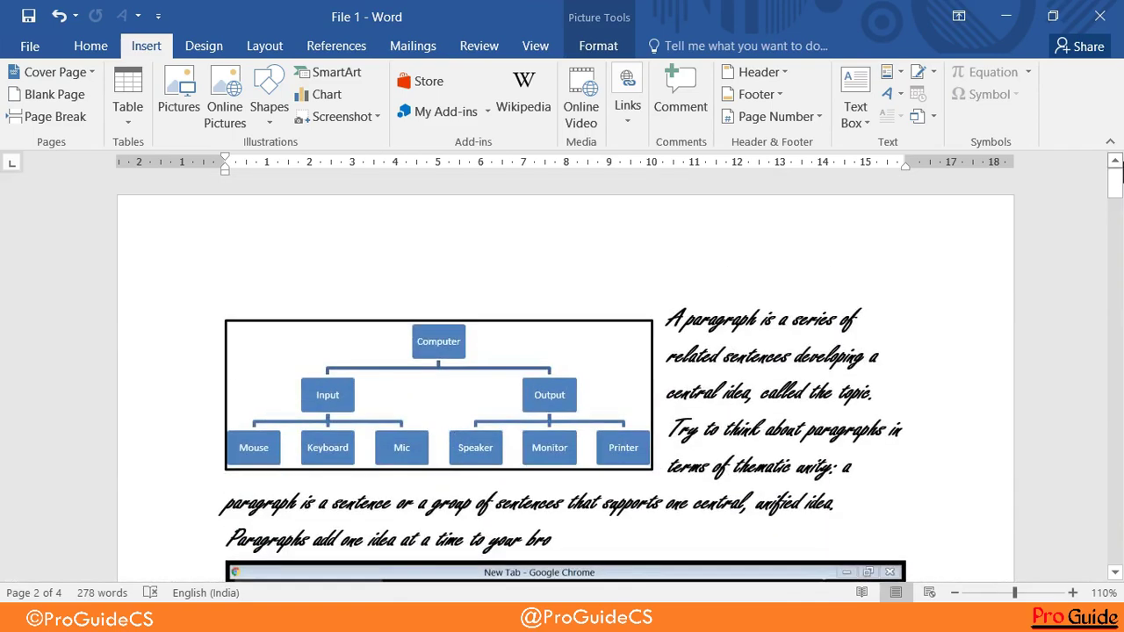
left_click_drag(1118, 192, 1109, 328)
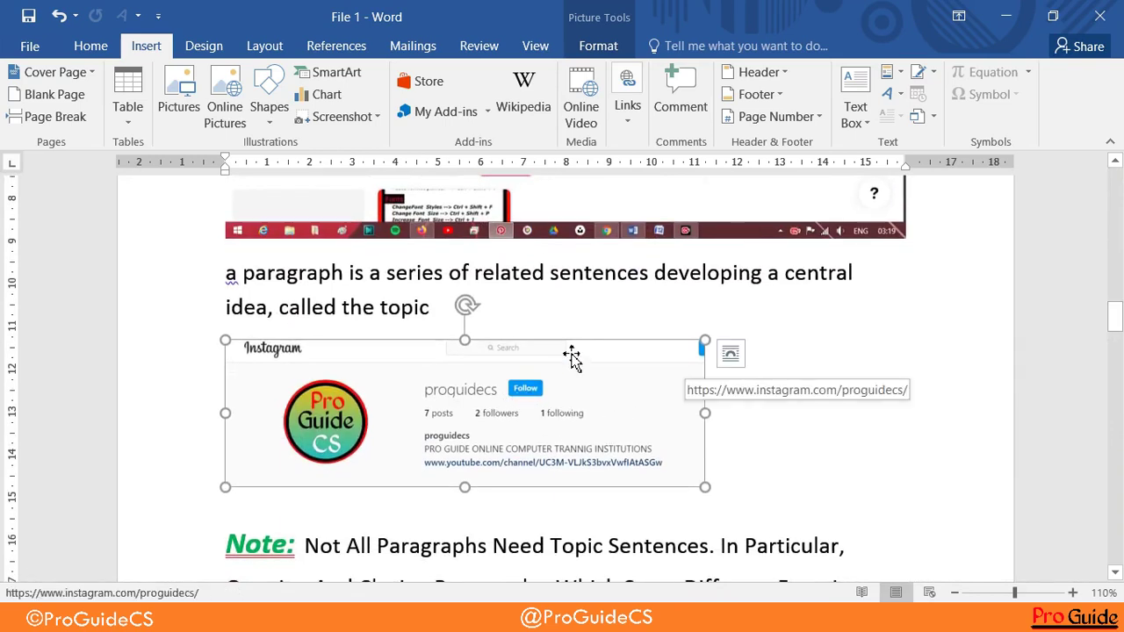
left_click(628, 132)
left_click(702, 184)
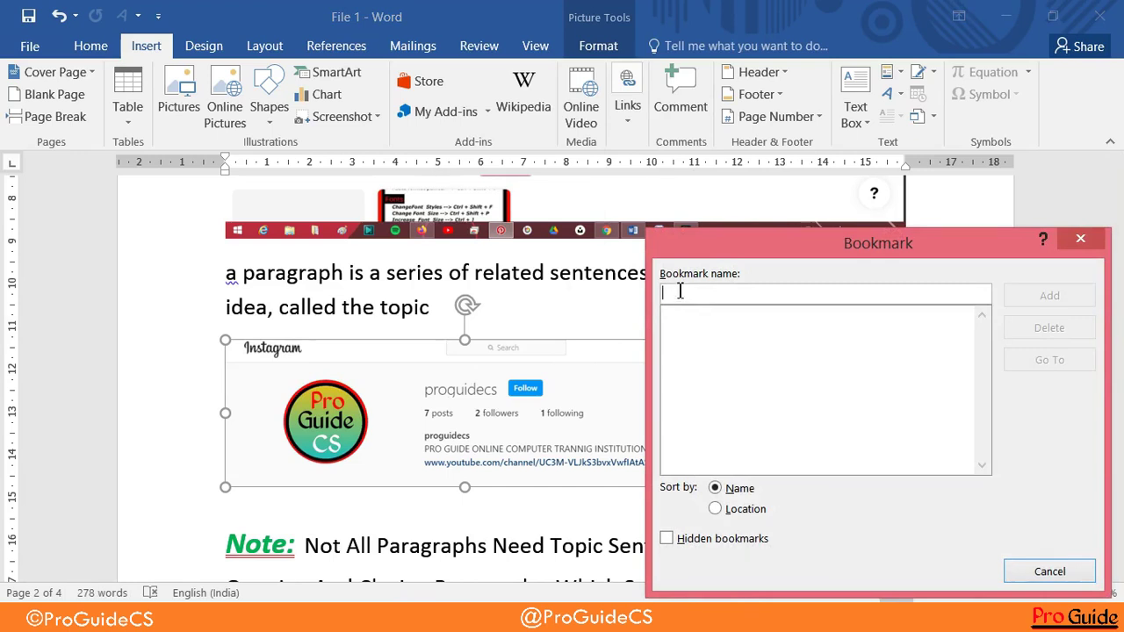
type("Ins")
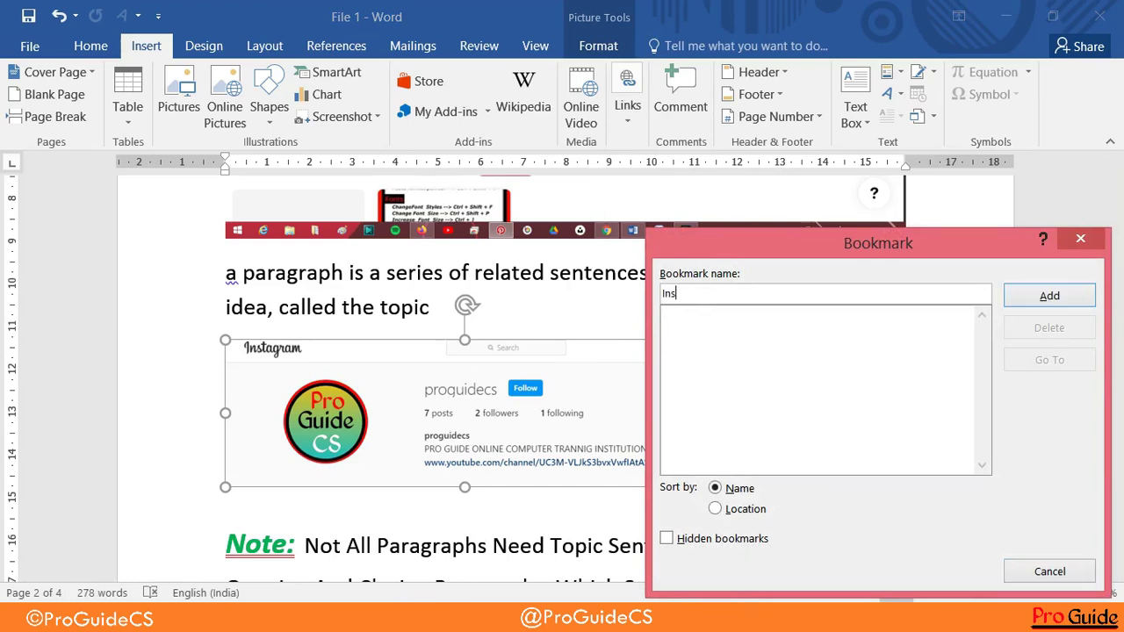
type("tagram")
left_click(1049, 302)
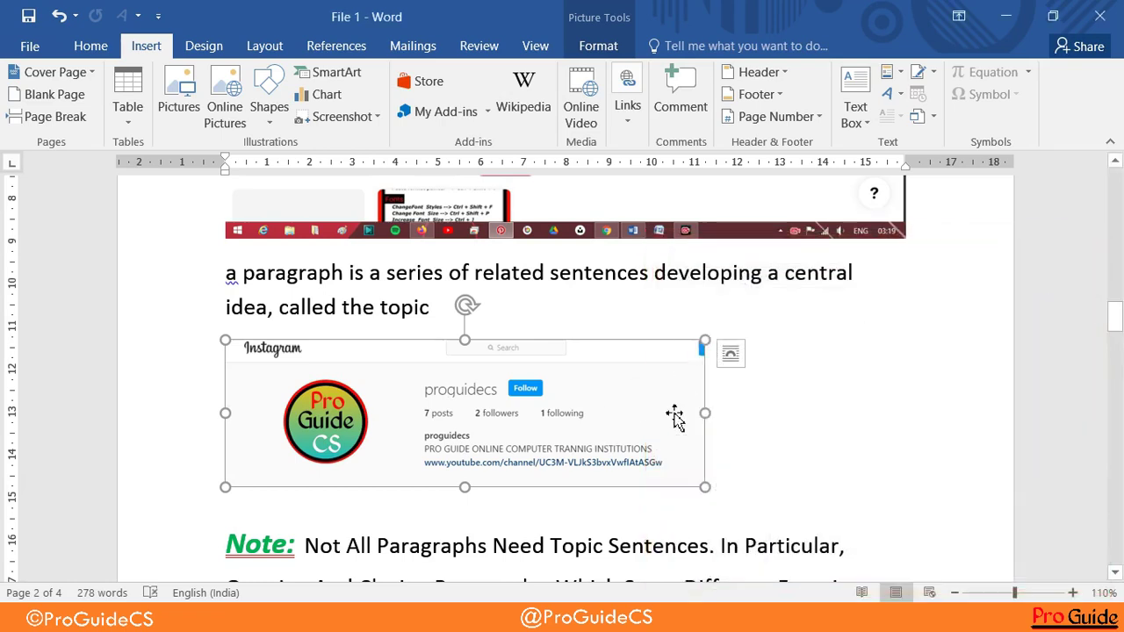
left_click(828, 364)
left_click_drag(1115, 320, 1121, 535)
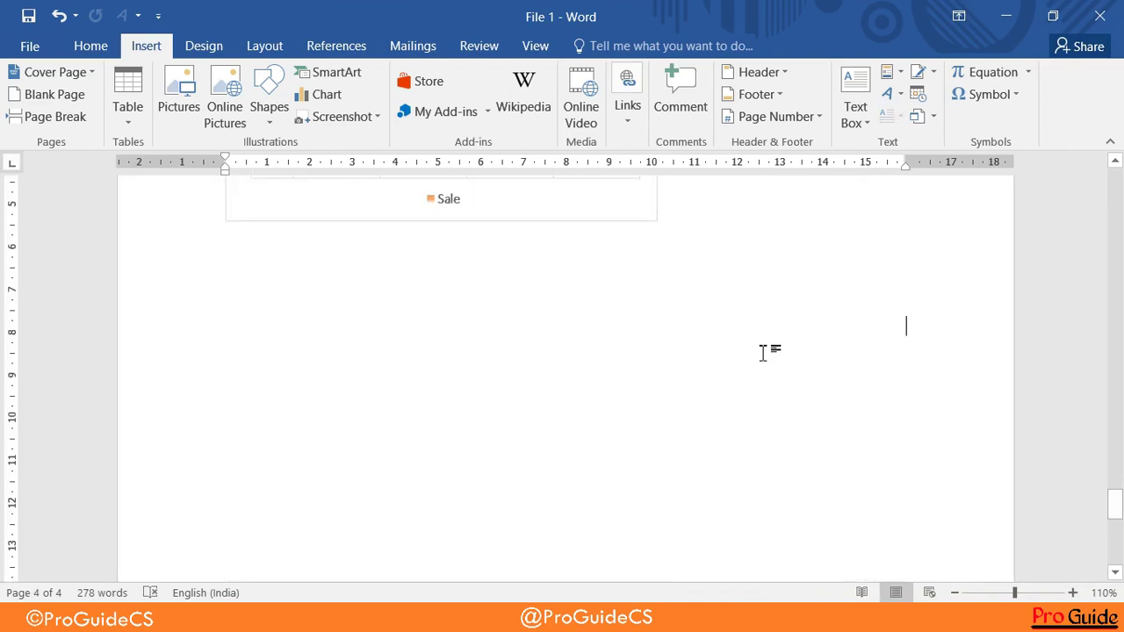
- Go to the Instagram bookmark from the Bookmark dialog to confirm it reaches the screenshot
left_click(81, 53)
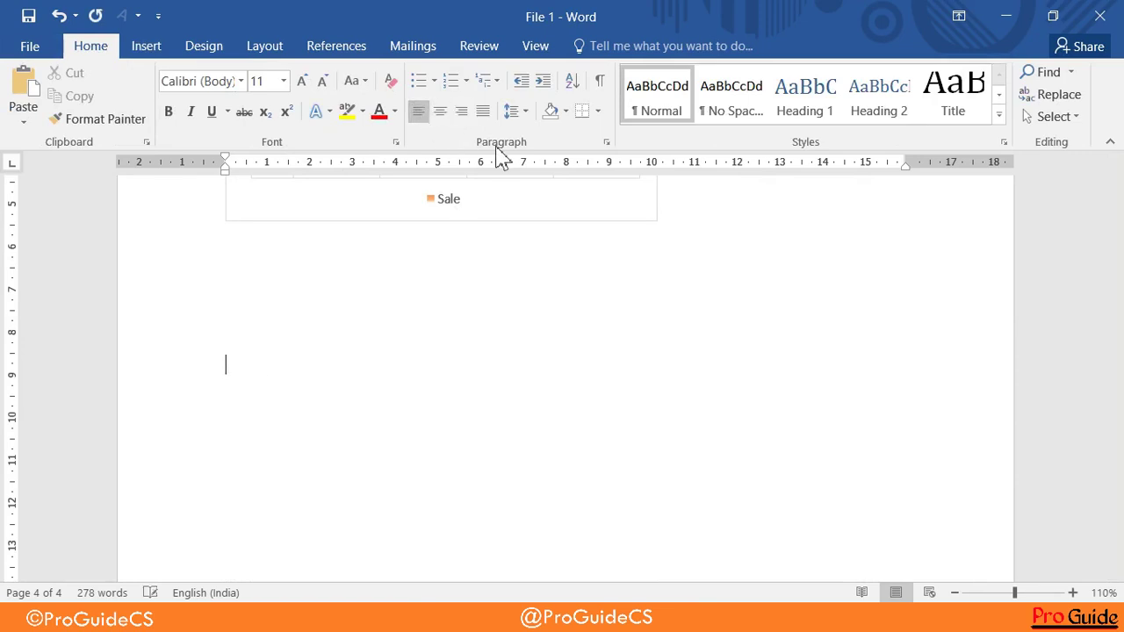
left_click(151, 46)
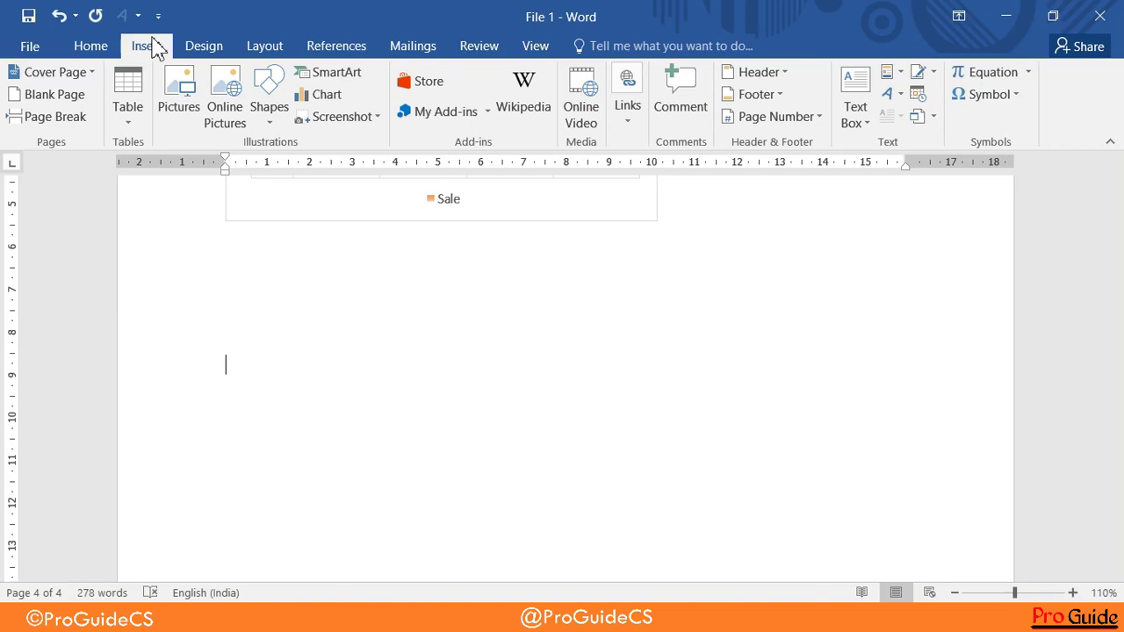
left_click(626, 123)
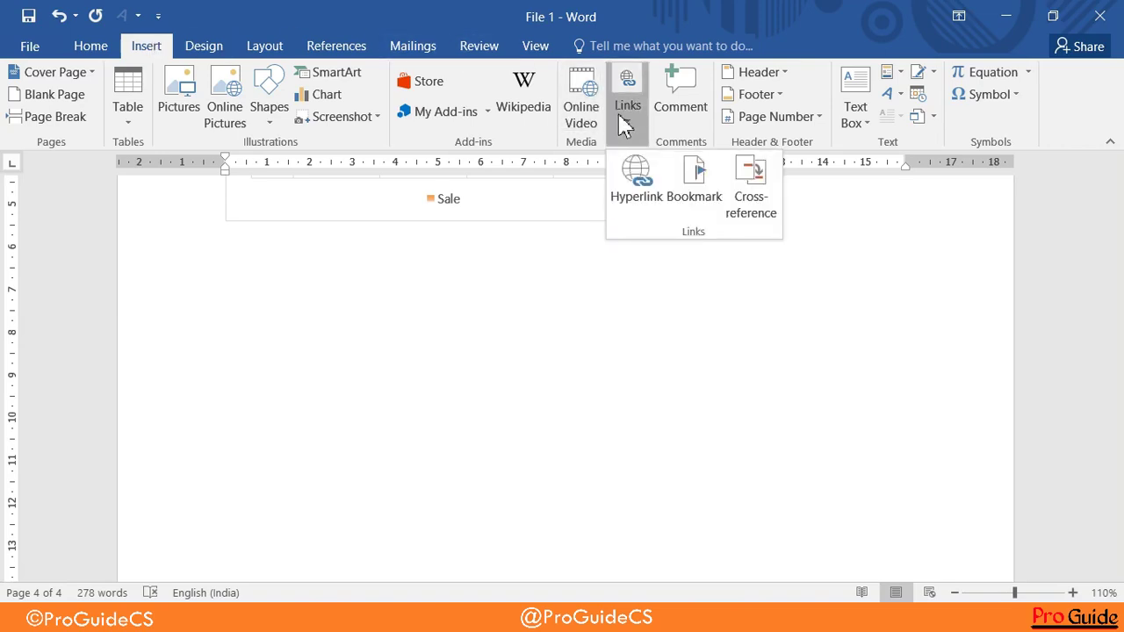
left_click(687, 189)
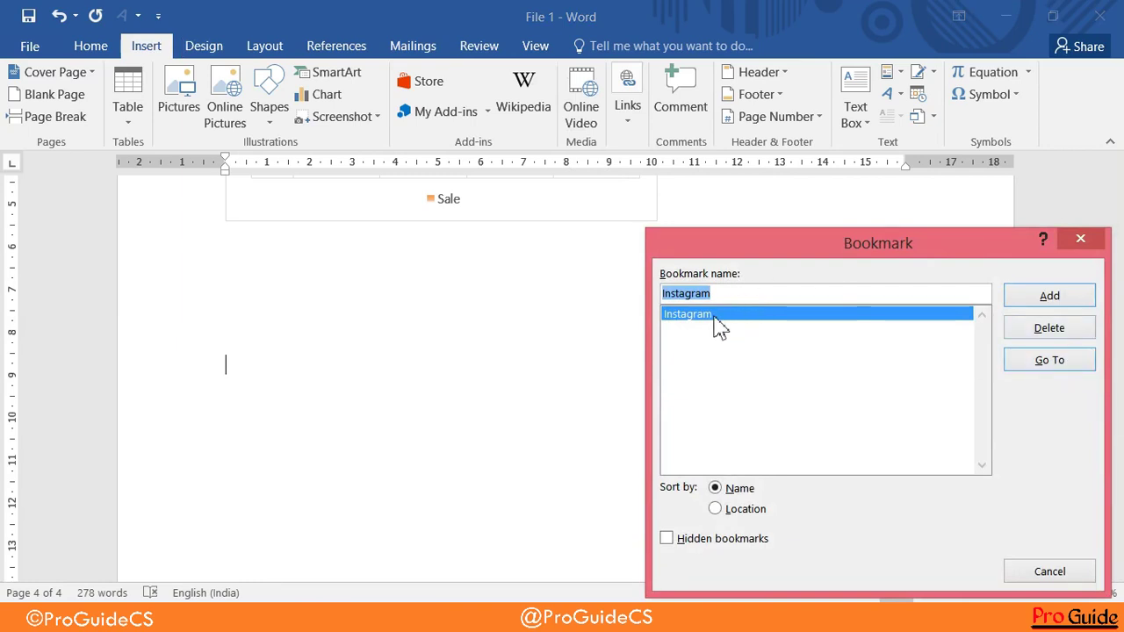
double_click(715, 319)
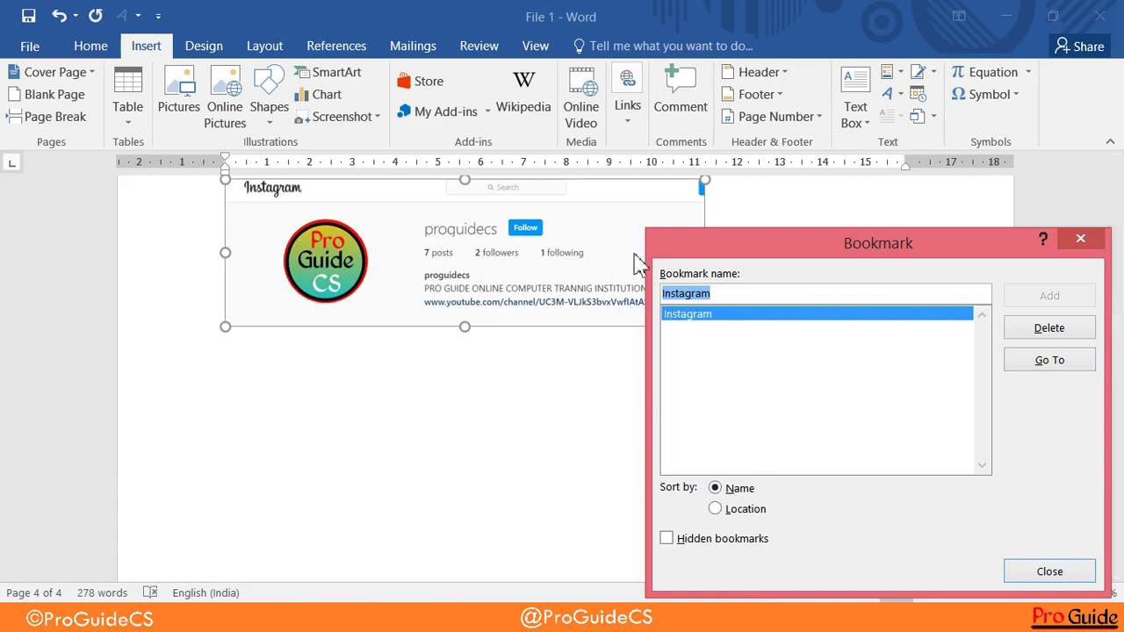
left_click(1087, 250)
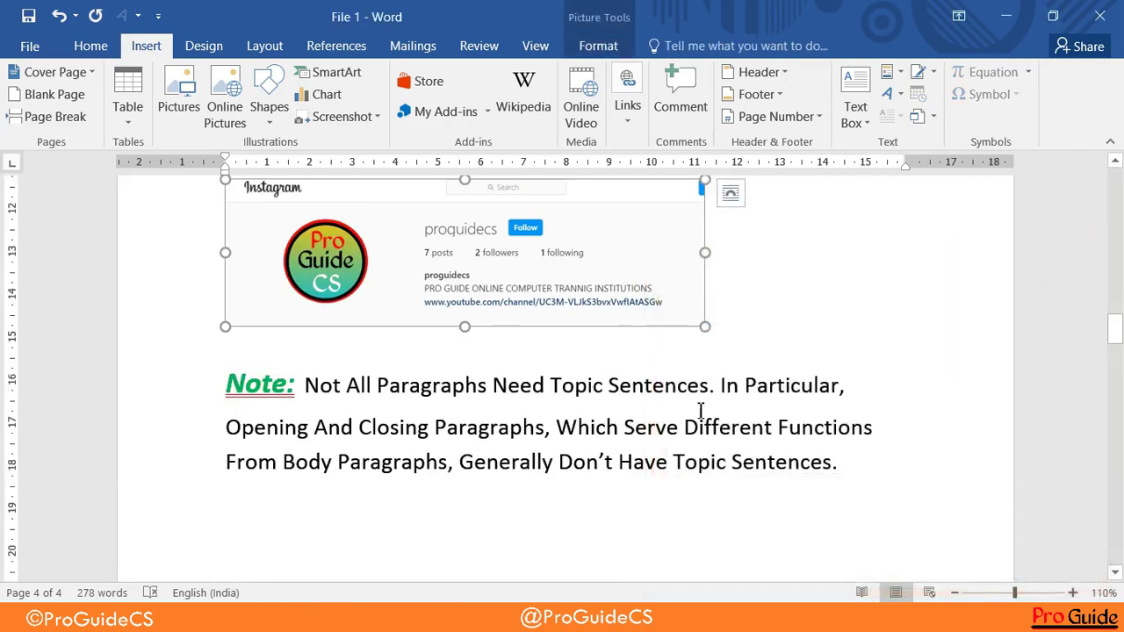
- Scroll back up and select the Computer SmartArt diagram on page 1
scroll(673, 411, "up", 5)
scroll(673, 411, "up", 5)
scroll(674, 412, "up", 10)
scroll(465, 352, "up", 5)
scroll(464, 352, "up", 5)
scroll(494, 358, "up", 5)
left_click(498, 345)
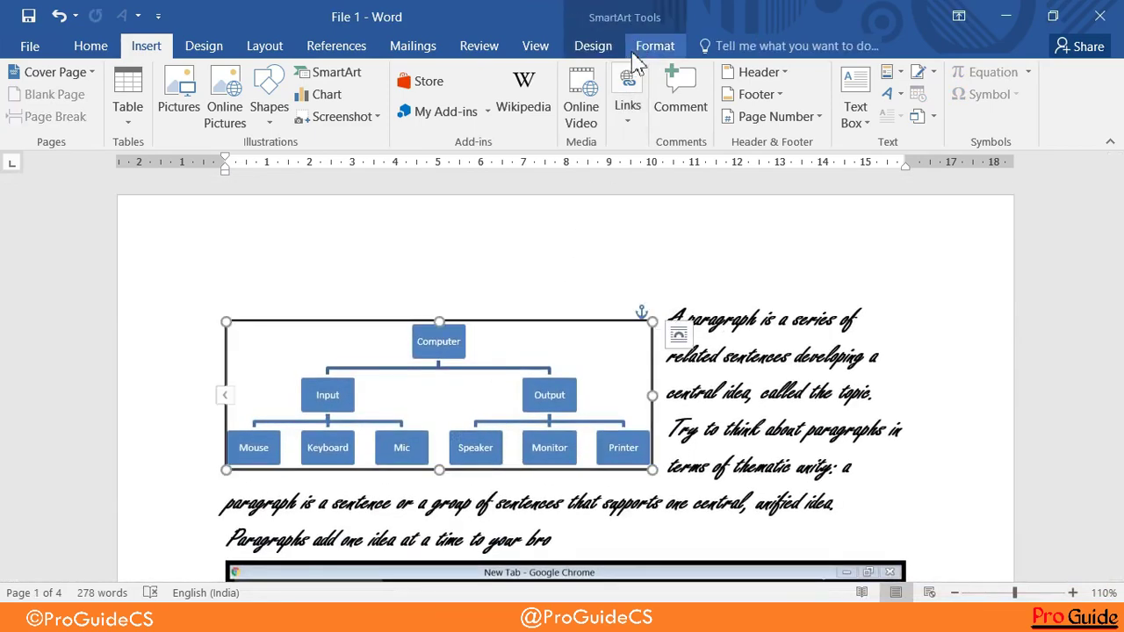
- Add a bookmark named Computer to the selected Computer SmartArt diagram
left_click(630, 114)
left_click(684, 175)
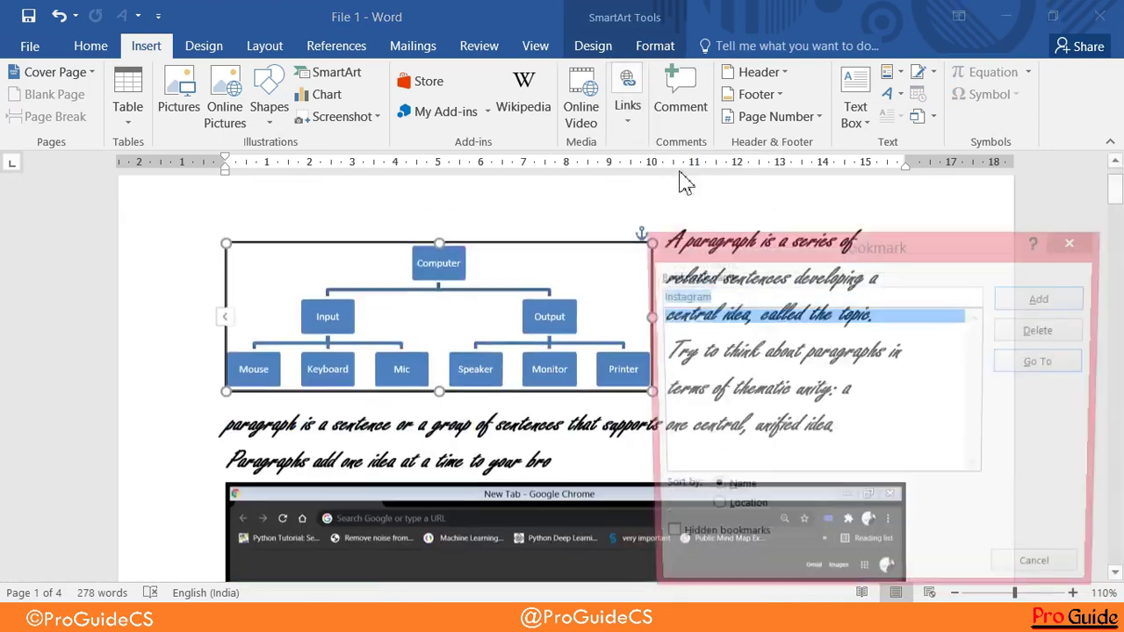
left_click_drag(746, 296, 664, 297)
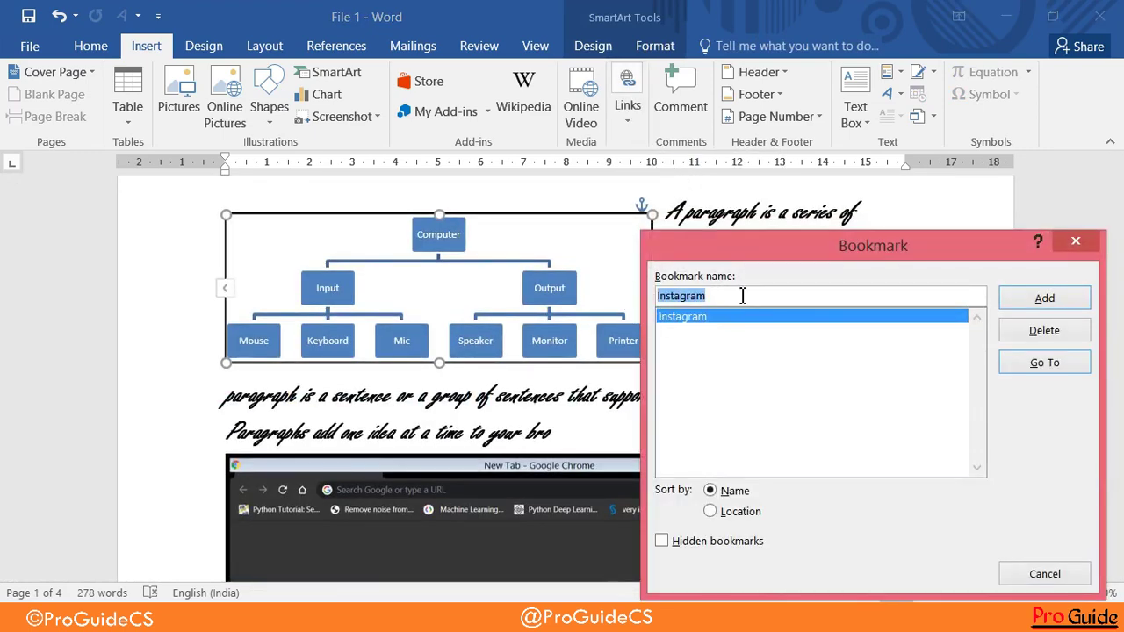
type("Compu")
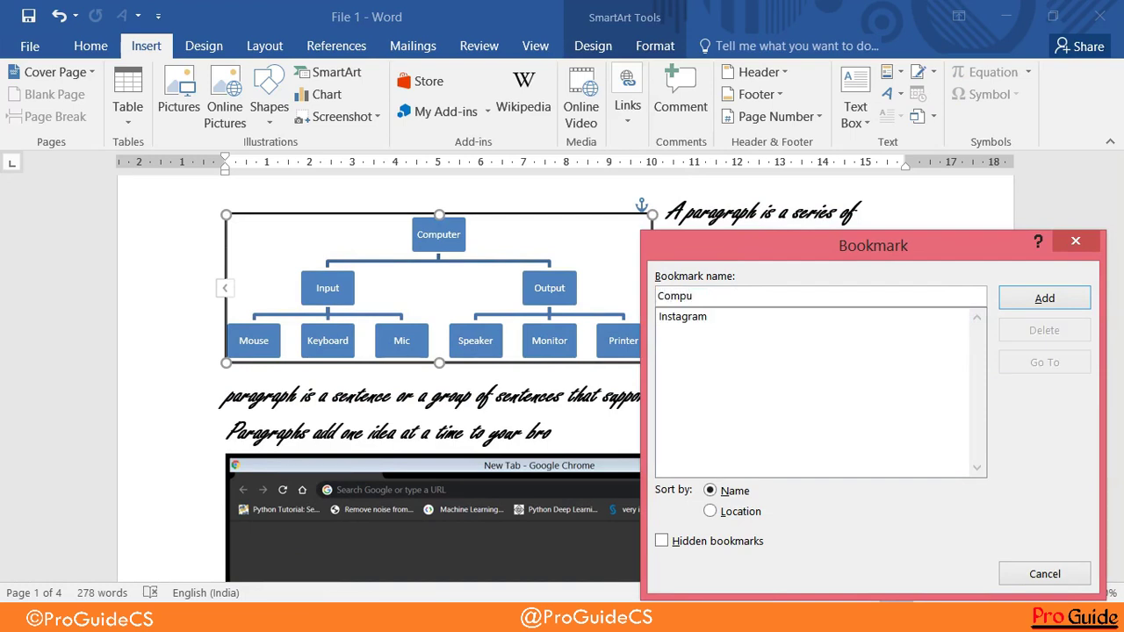
type("ter Art")
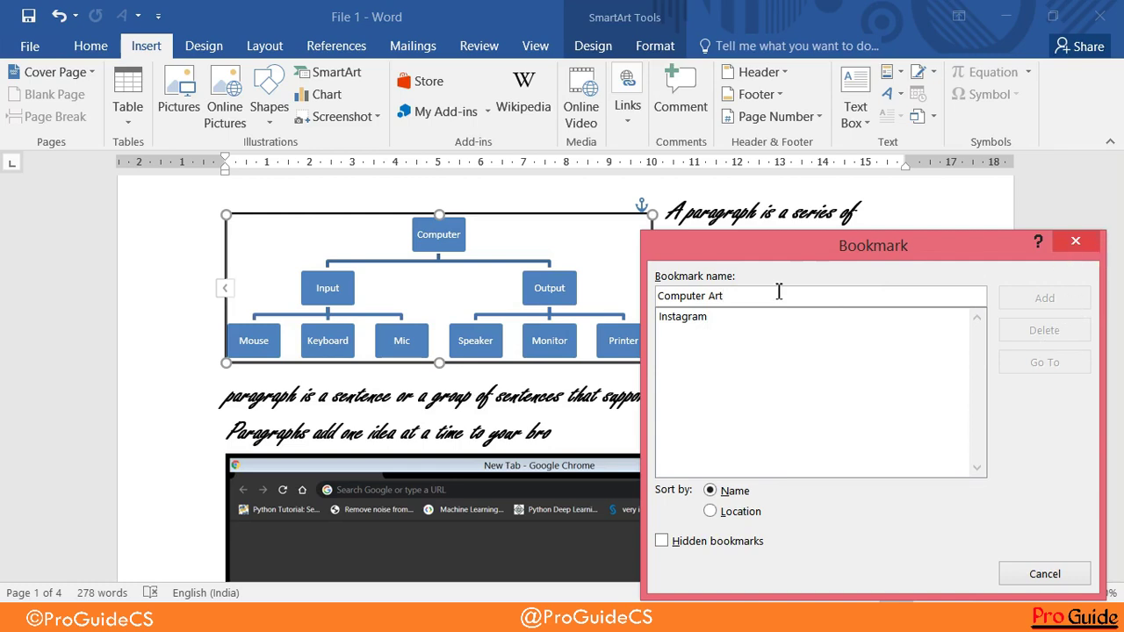
left_click_drag(724, 295, 708, 295)
key("BackSpace")
key("BackSpace")
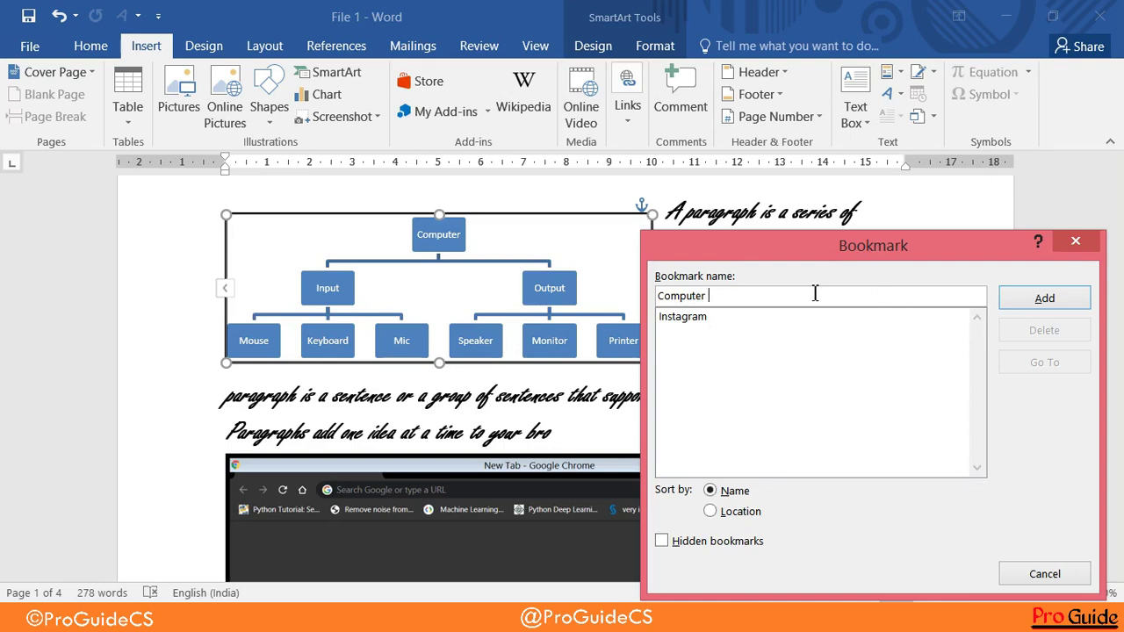
left_click(1040, 298)
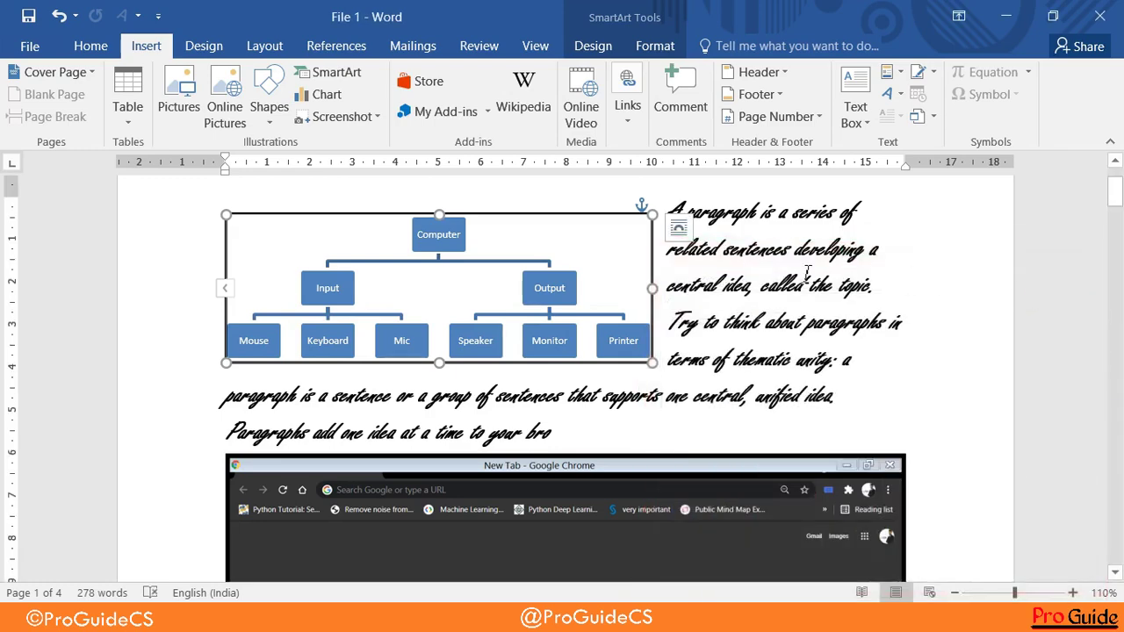
left_click(806, 272)
left_click_drag(1115, 197, 1116, 481)
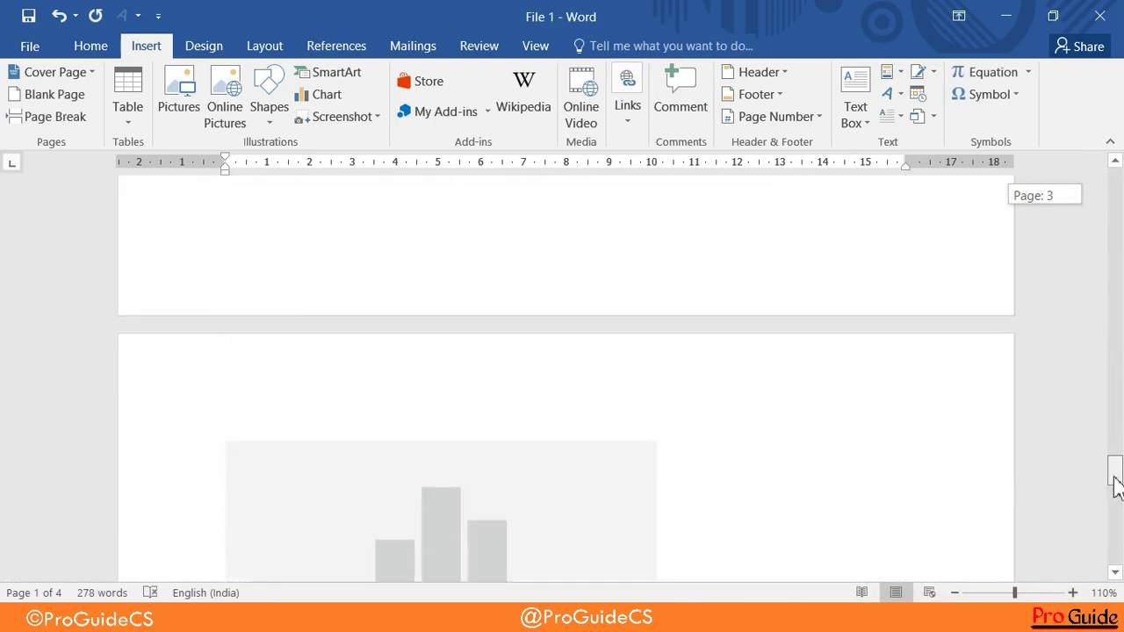
- From after the page-4 SALE chart, go to the Computer bookmark on page 1
left_click(606, 486)
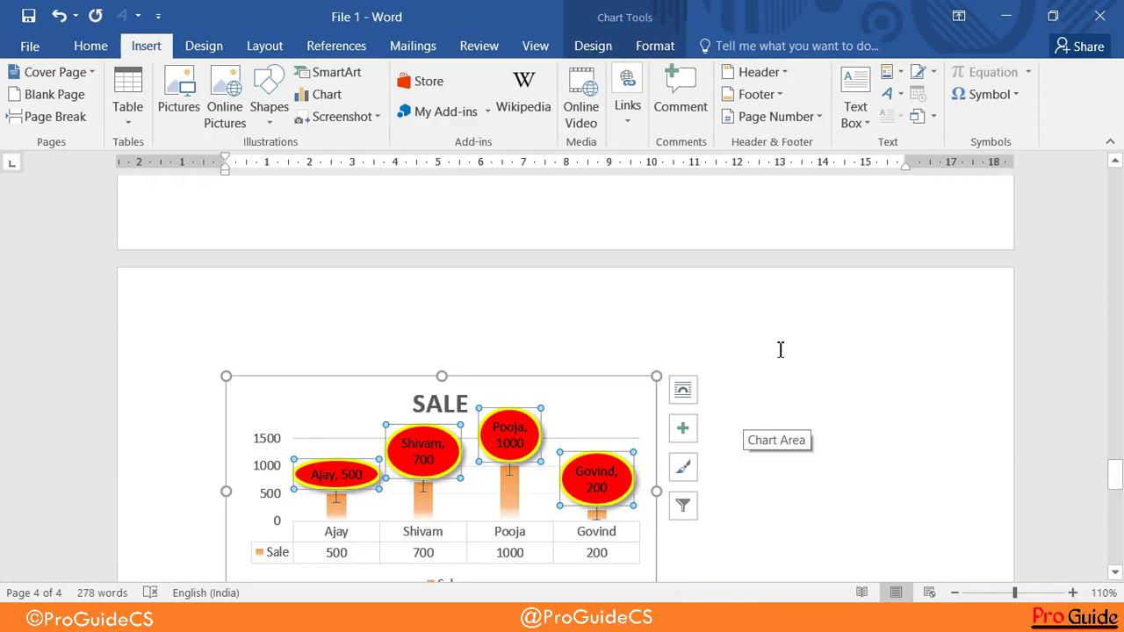
mouse_move(1112, 473)
left_mouse_down()
mouse_move(1106, 458)
mouse_move(1111, 482)
left_mouse_up()
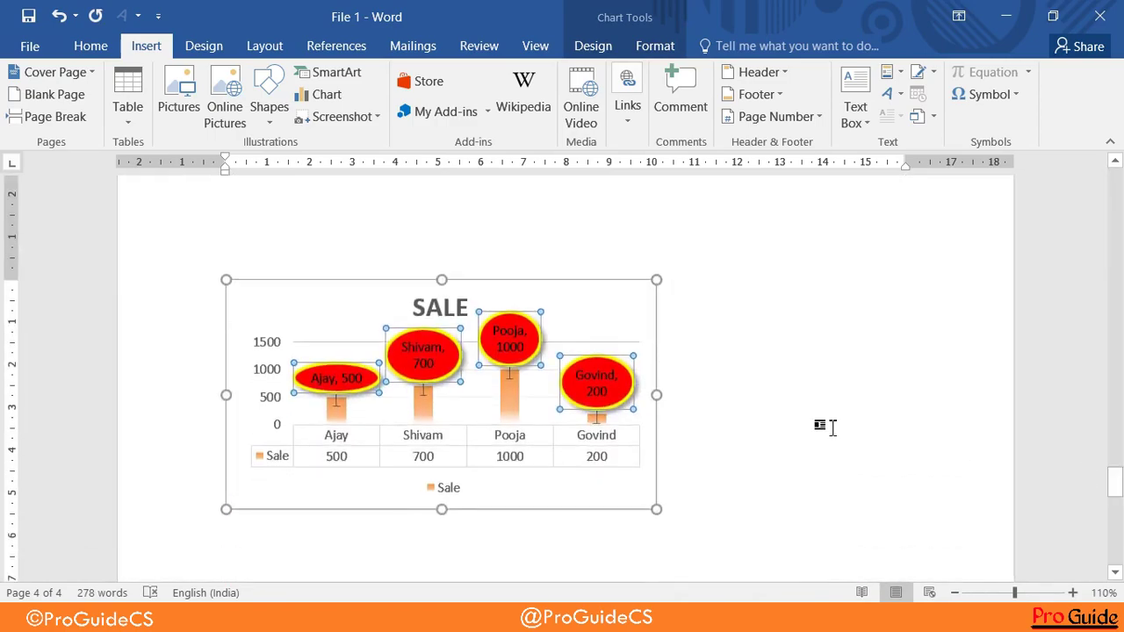
left_click(832, 428)
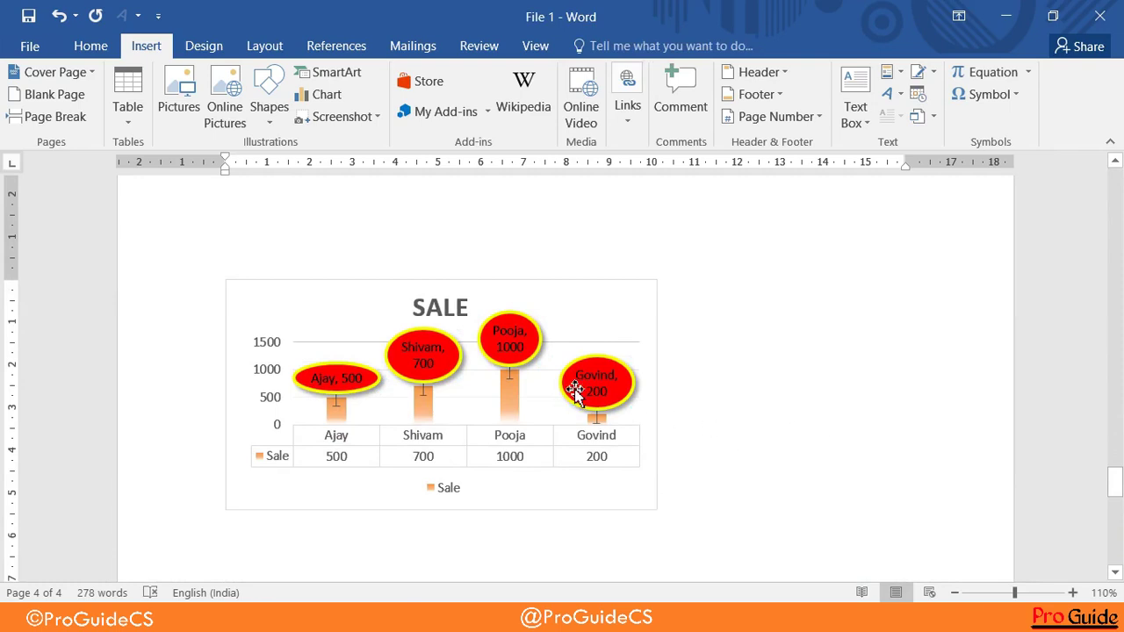
left_click(618, 128)
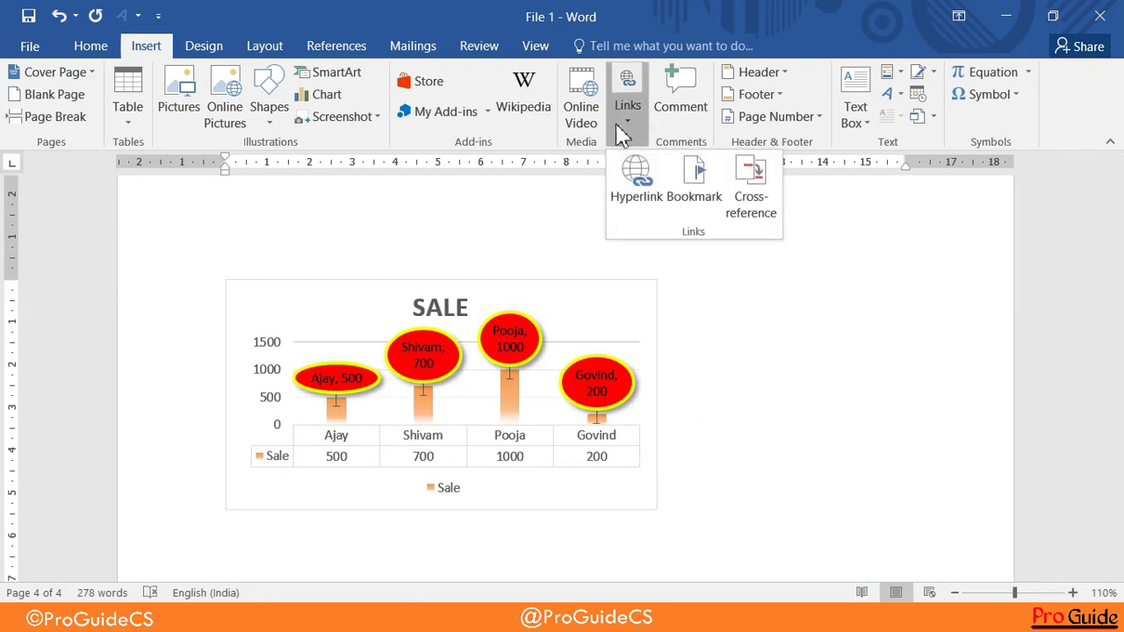
left_click(685, 180)
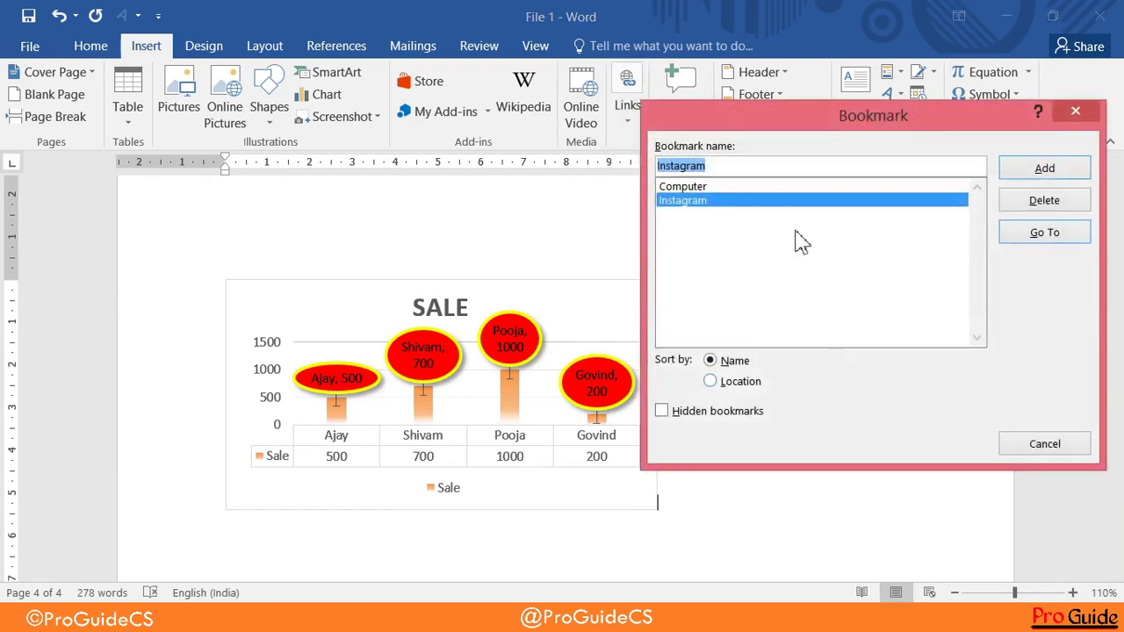
left_click(703, 187)
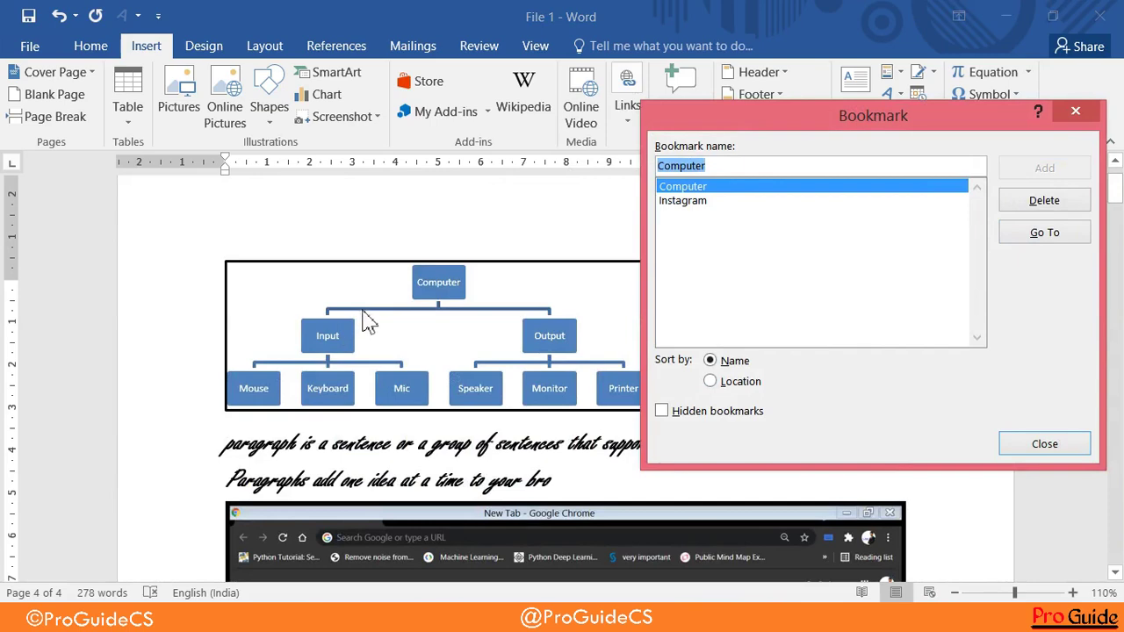
left_click(1045, 445)
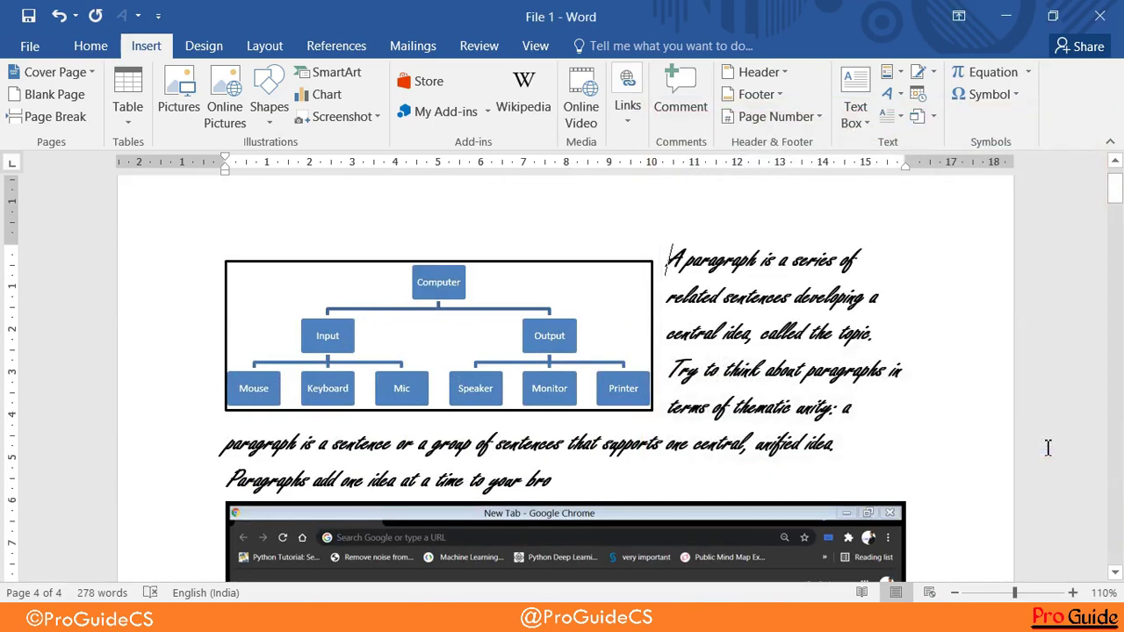
scroll(951, 379, "down", 3)
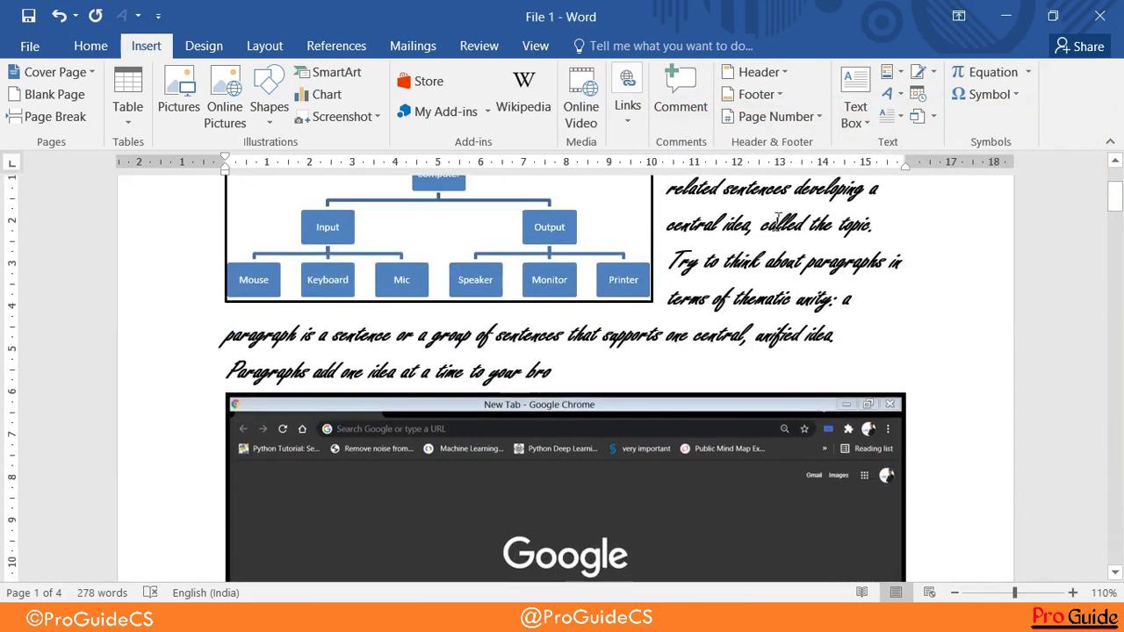
left_click(627, 114)
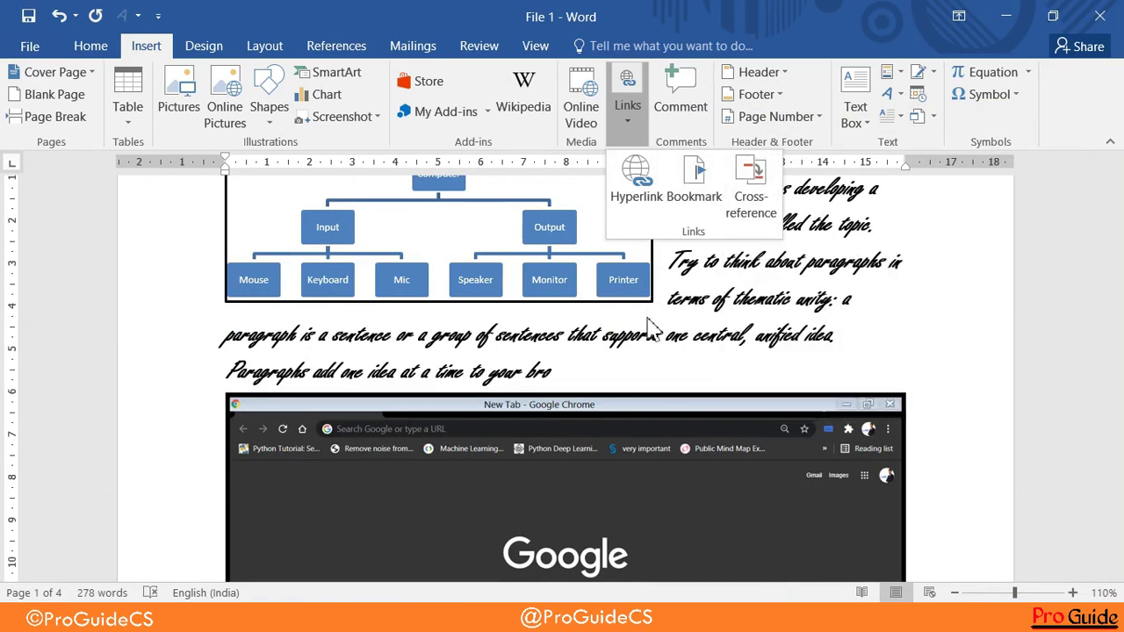
left_click(648, 426)
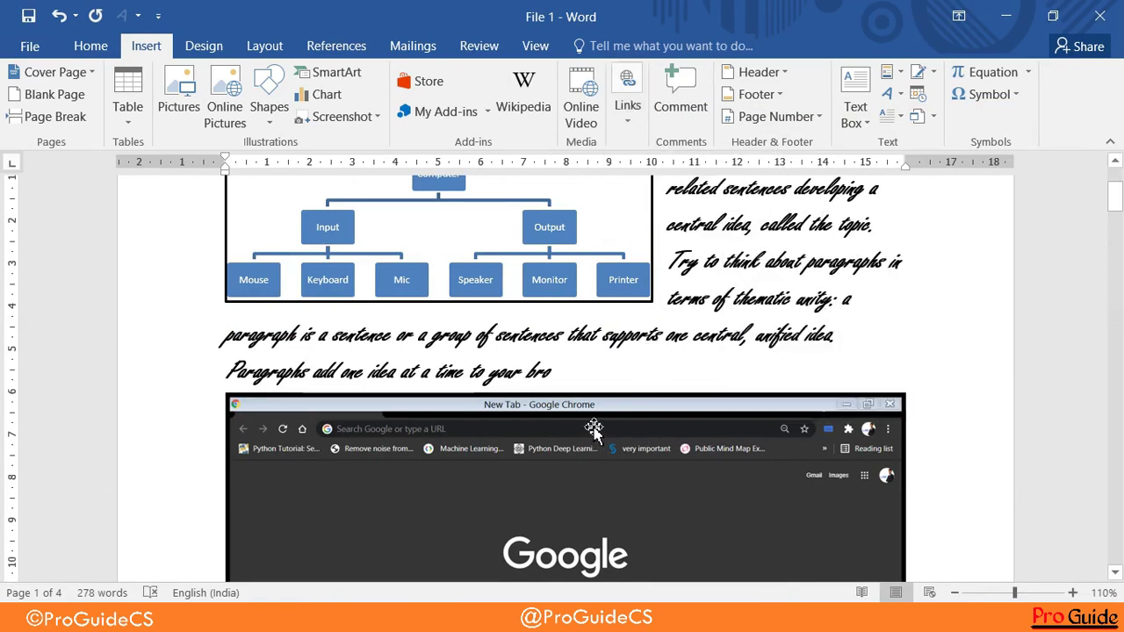
scroll(591, 424, "down", 3)
scroll(590, 426, "down", 3)
scroll(580, 430, "down", 5)
scroll(526, 427, "down", 3)
scroll(516, 426, "down", 3)
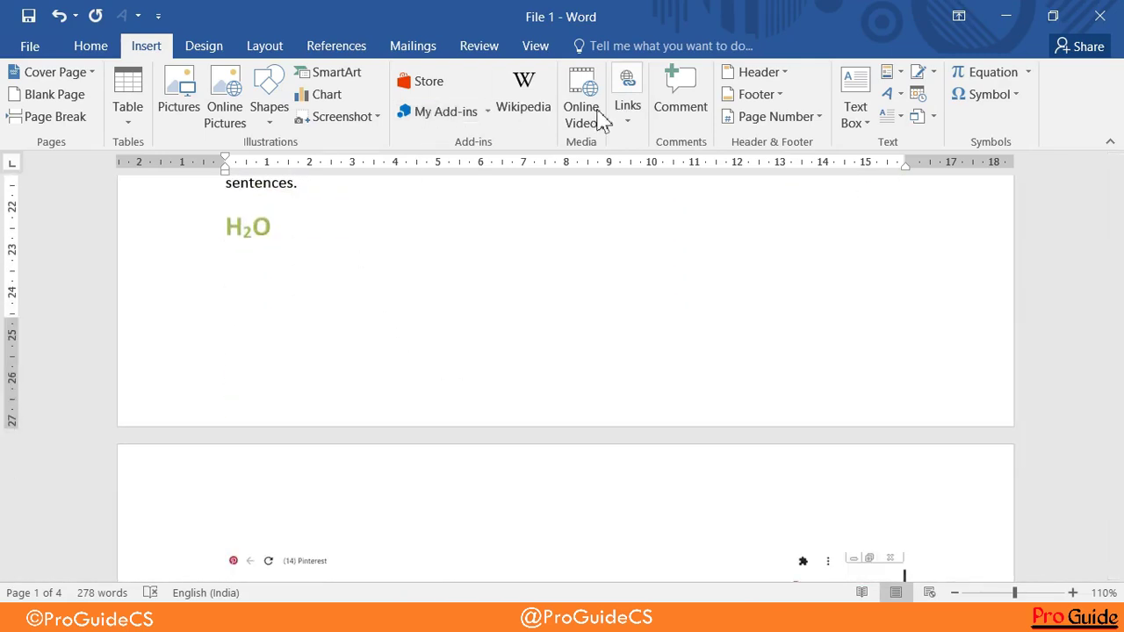
left_click(629, 131)
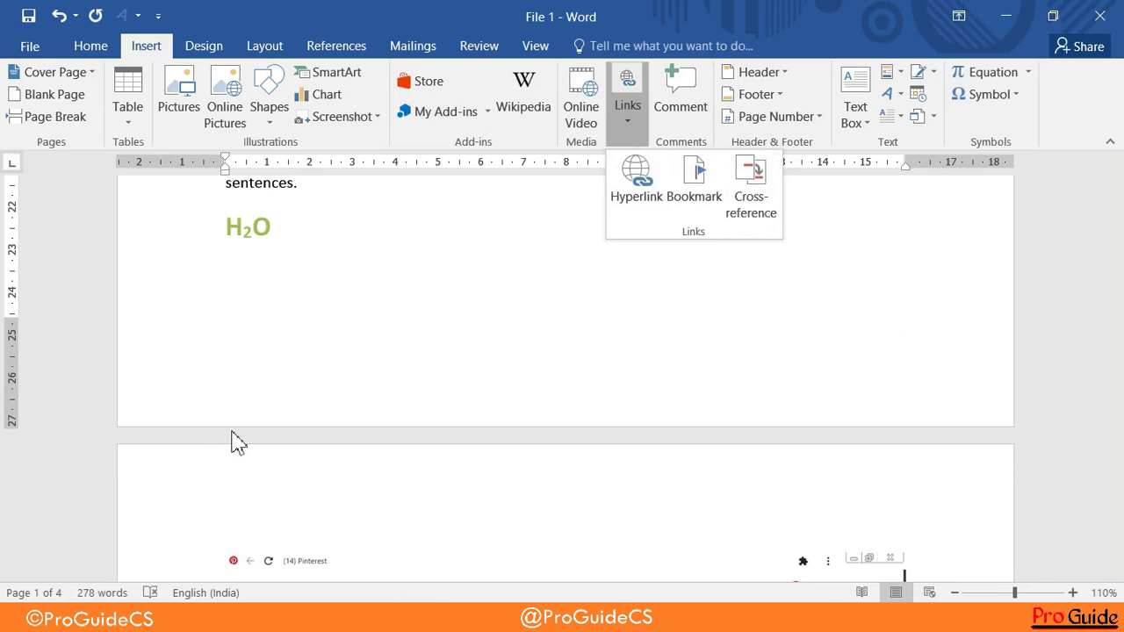
left_click(534, 352)
scroll(534, 351, "up", 3)
scroll(533, 351, "up", 15)
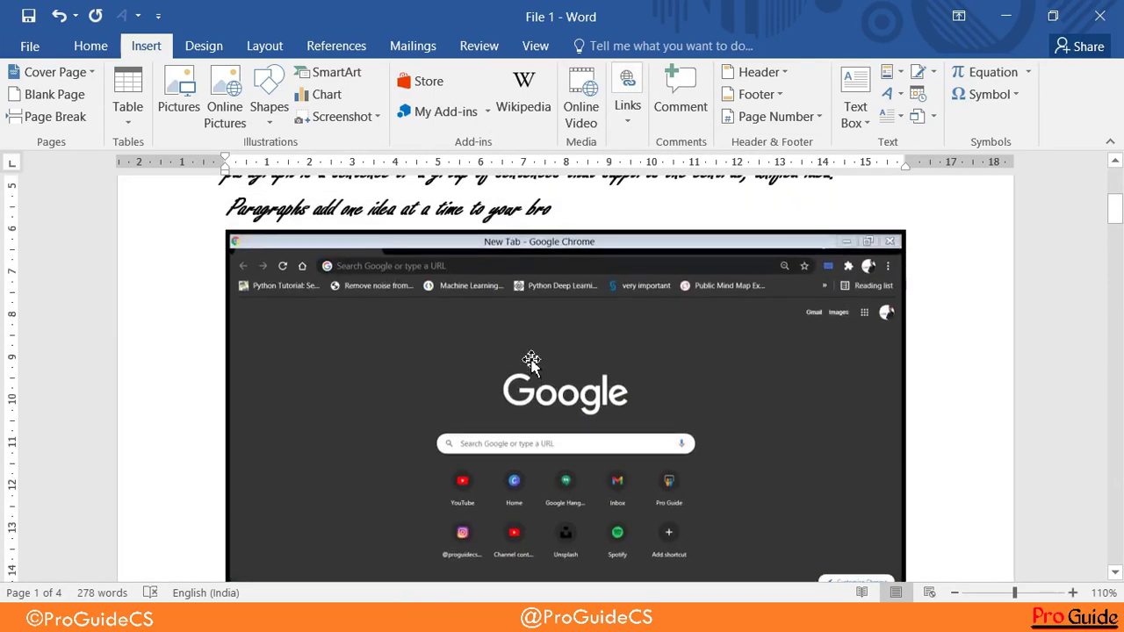
left_click(532, 360)
scroll(532, 360, "down", 1)
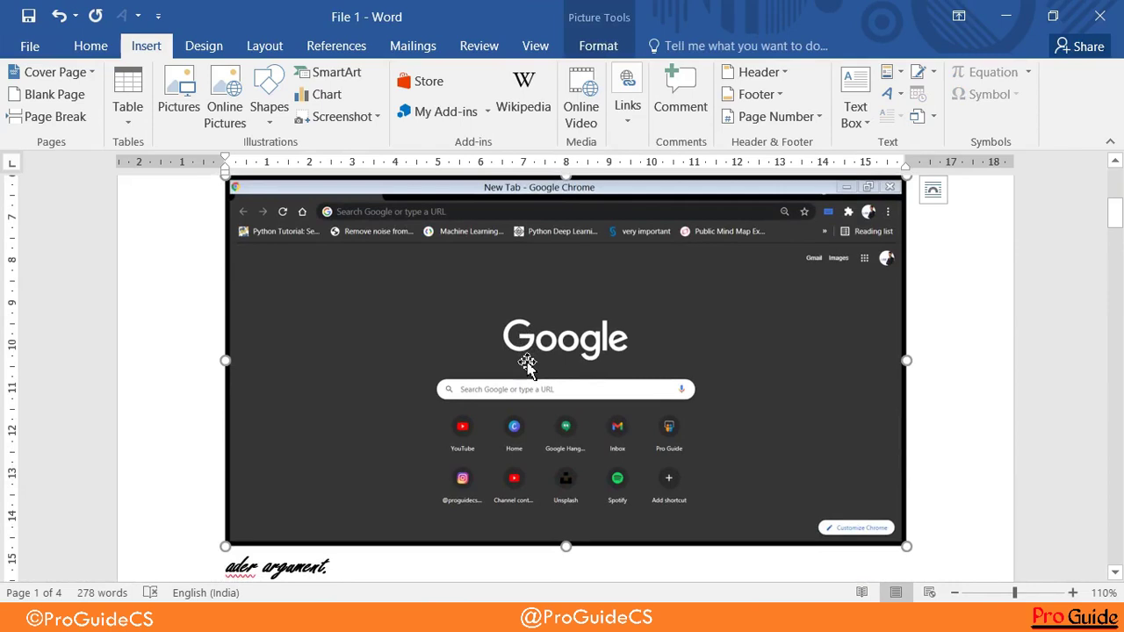
scroll(527, 363, "down", 2)
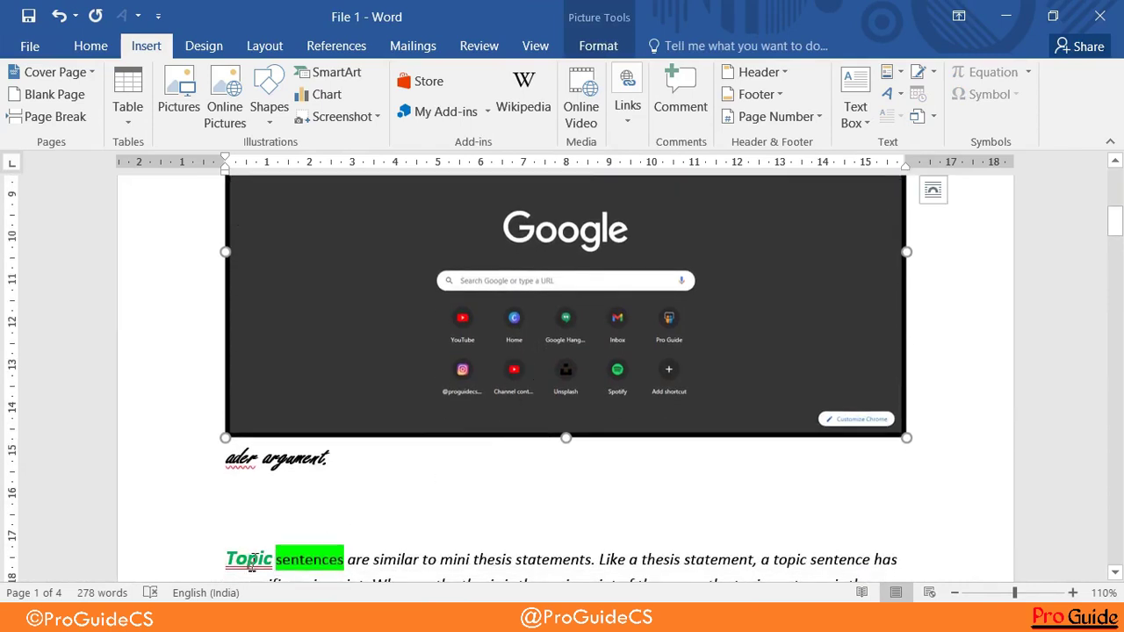
right_click(545, 280)
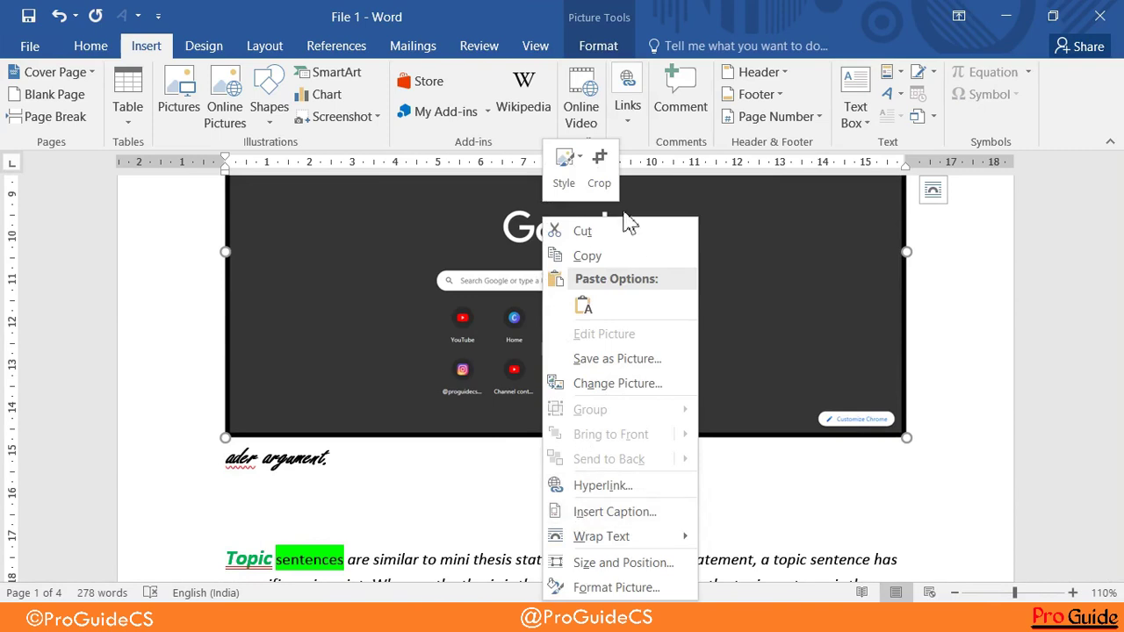
left_click(595, 514)
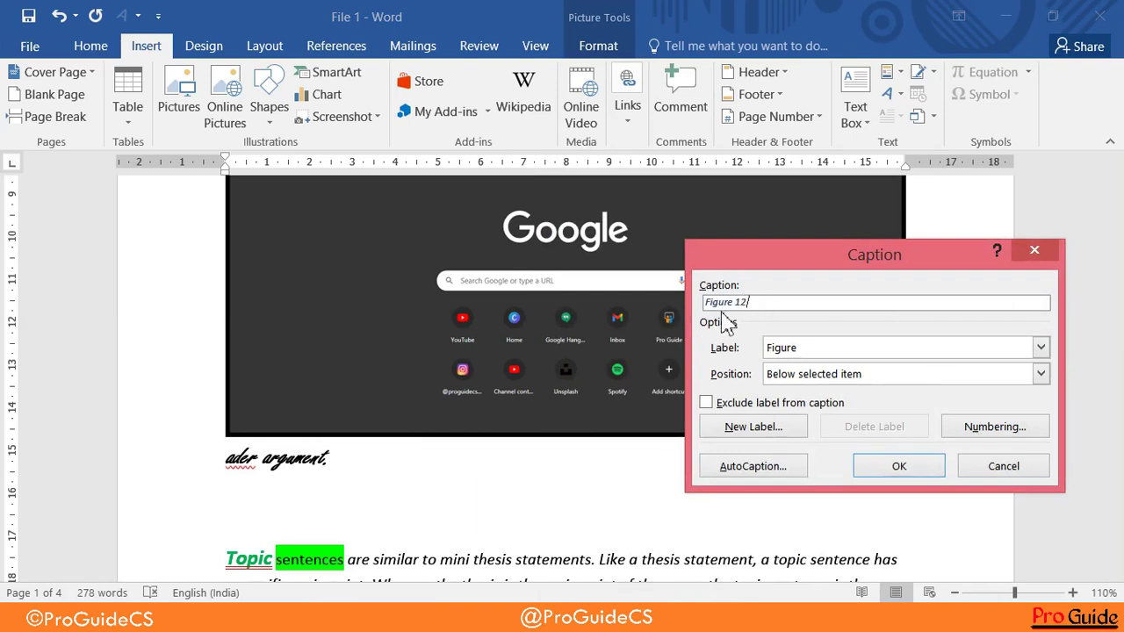
left_click(981, 470)
scroll(843, 409, "up", 6)
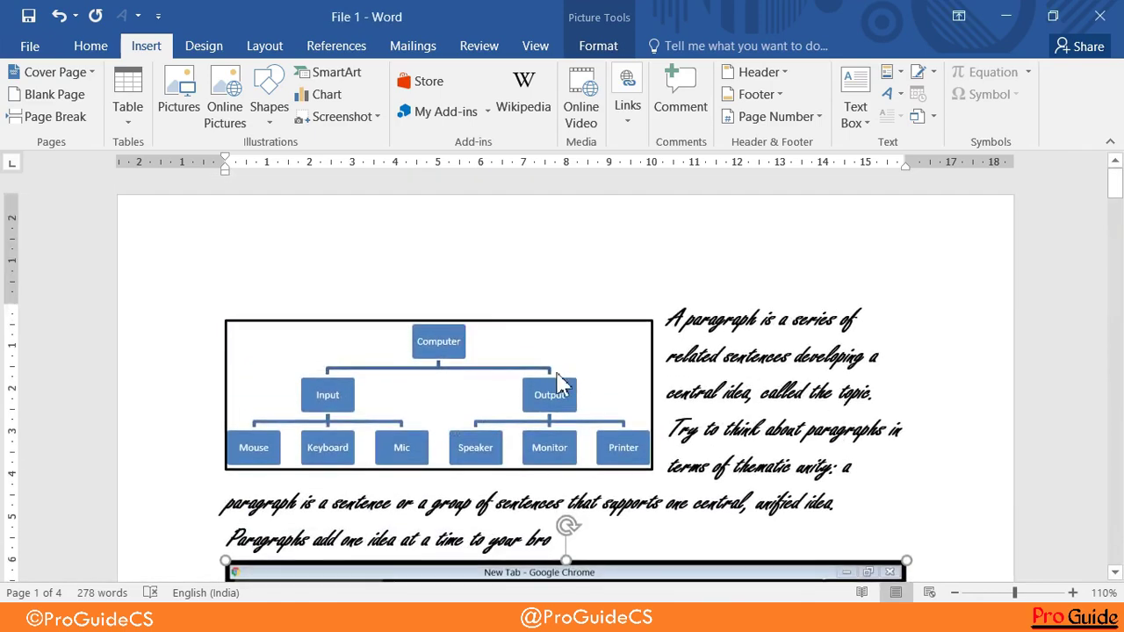
- Add a centred Figure 1 caption below the Computer SmartArt diagram
left_click(559, 376)
right_click(566, 388)
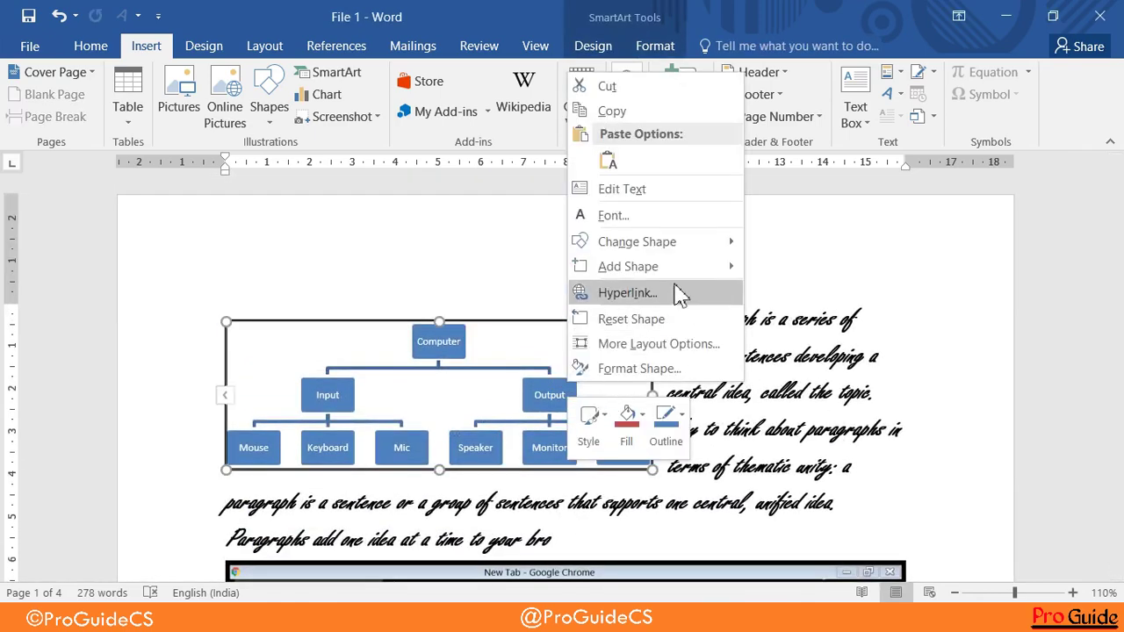
mouse_move(641, 266)
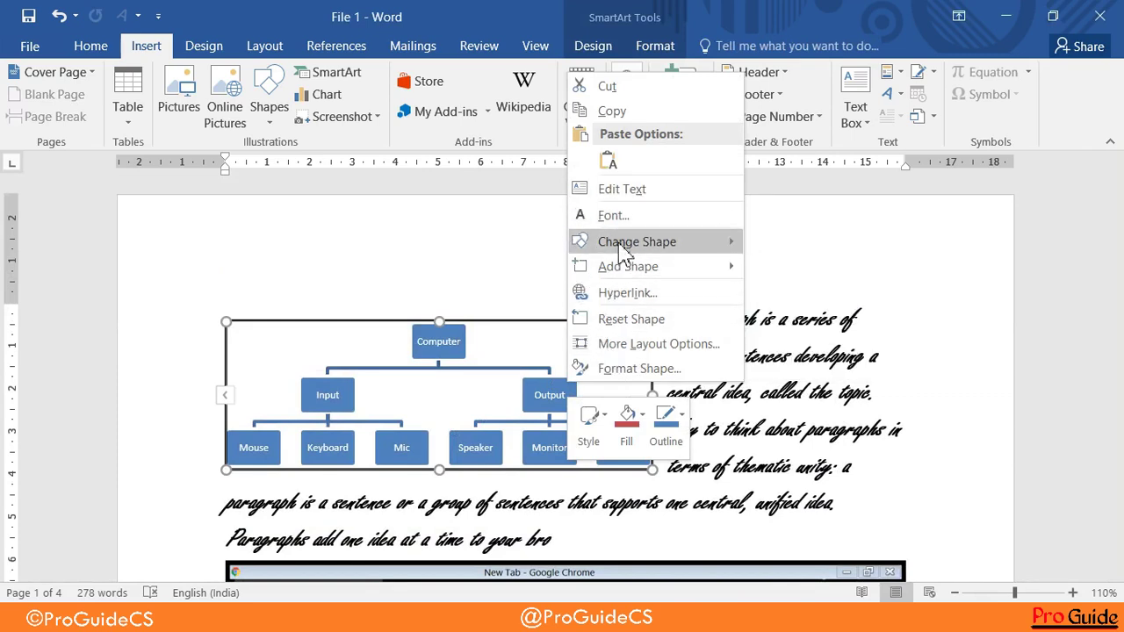
key("Escape")
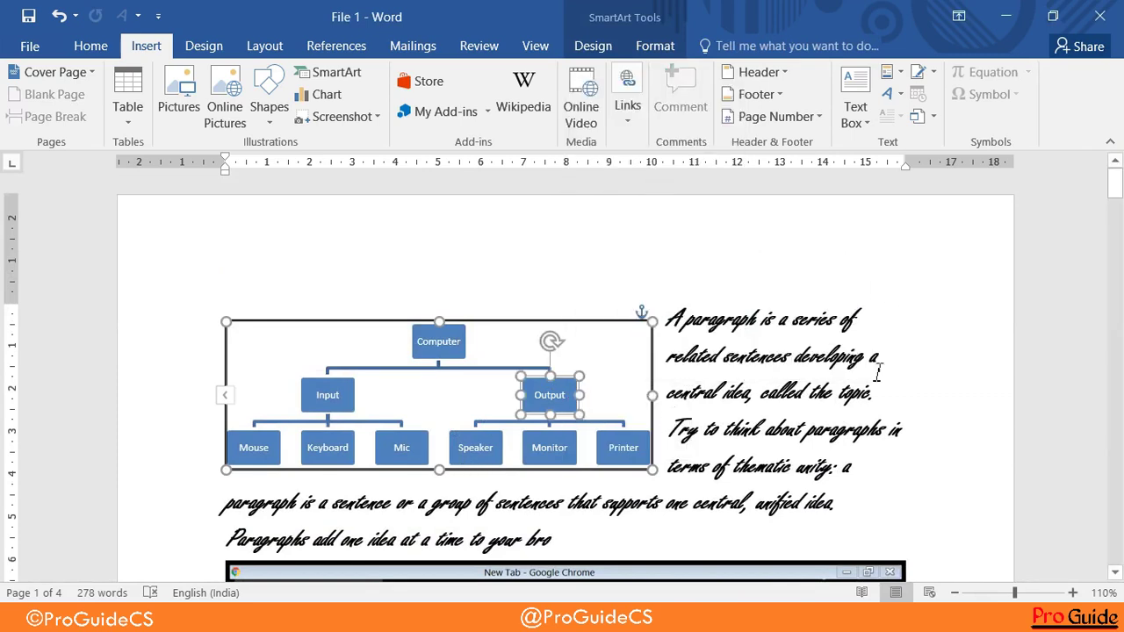
left_click(876, 374)
left_click(597, 366)
right_click(559, 354)
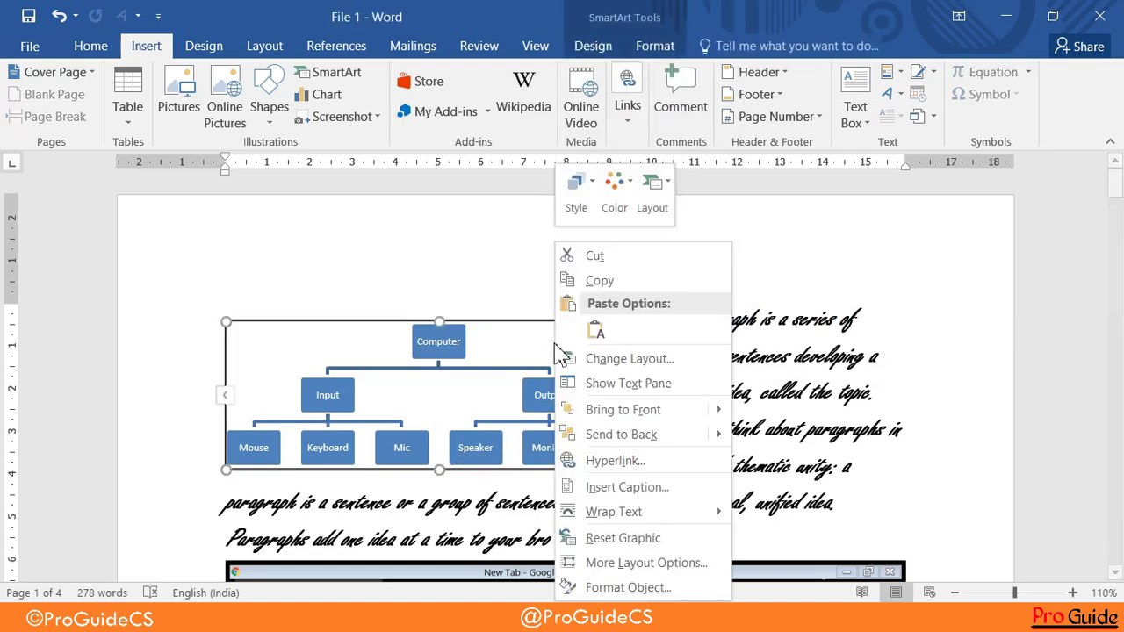
mouse_move(623, 410)
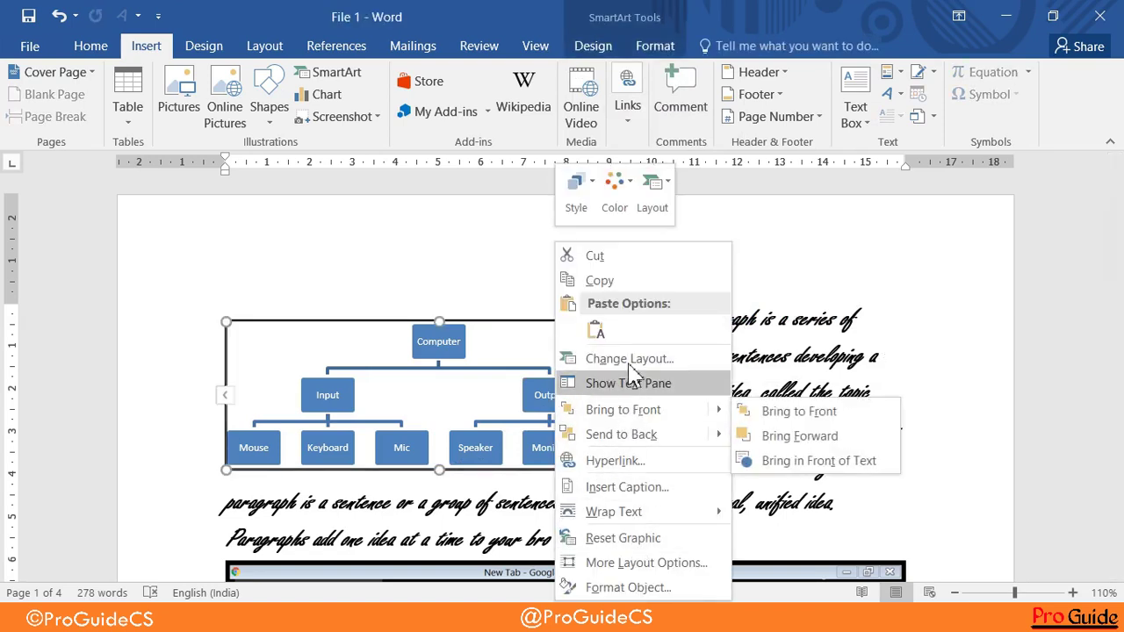
left_click(647, 490)
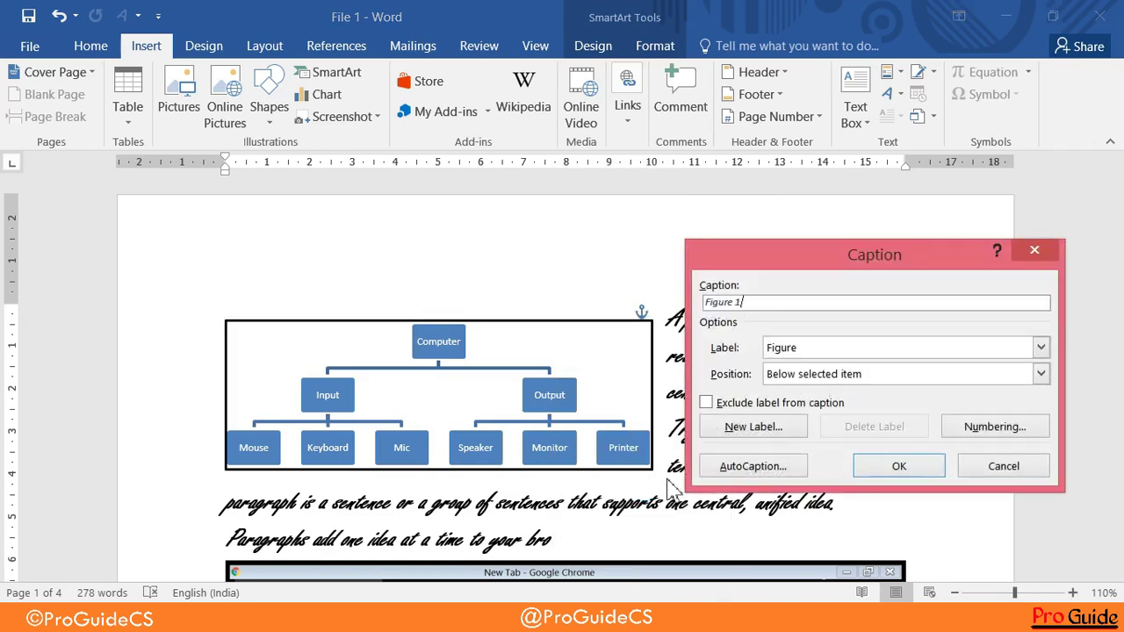
left_click(899, 467)
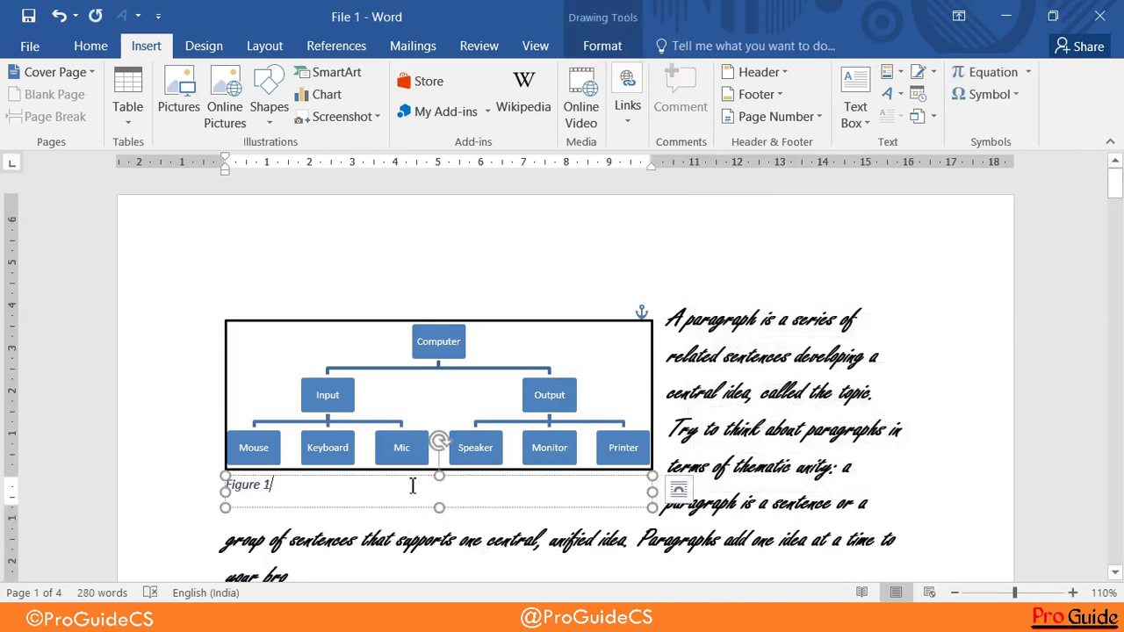
key("ctrl+e")
left_click(795, 505)
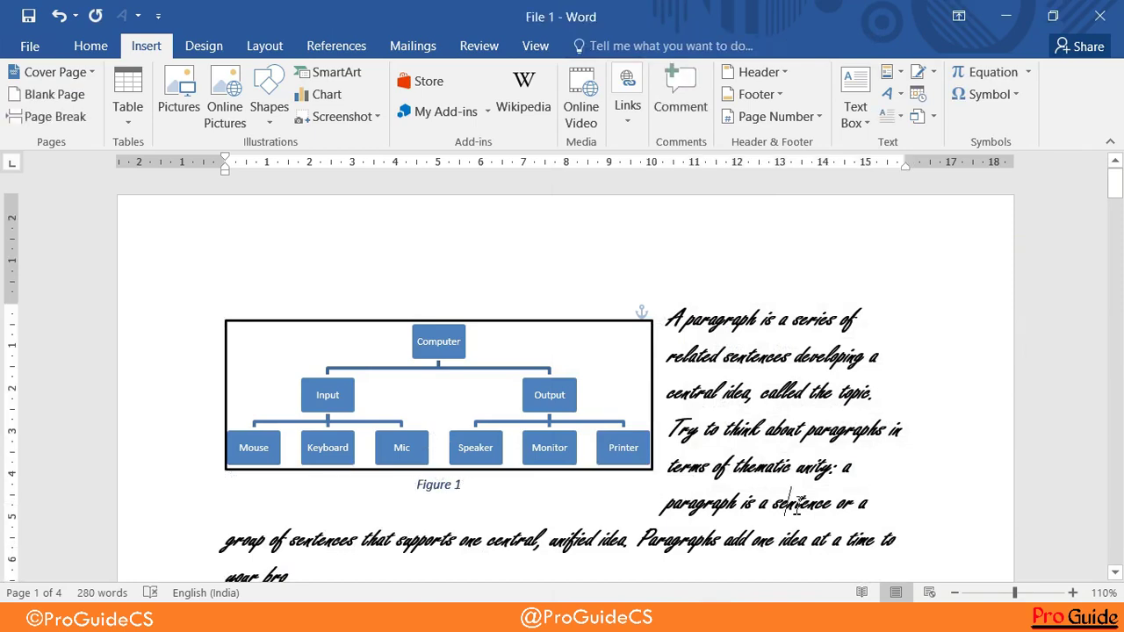
- Add a Figure 2 caption below the Chrome screenshot
key("ctrl+v")
scroll(697, 489, "down", 3)
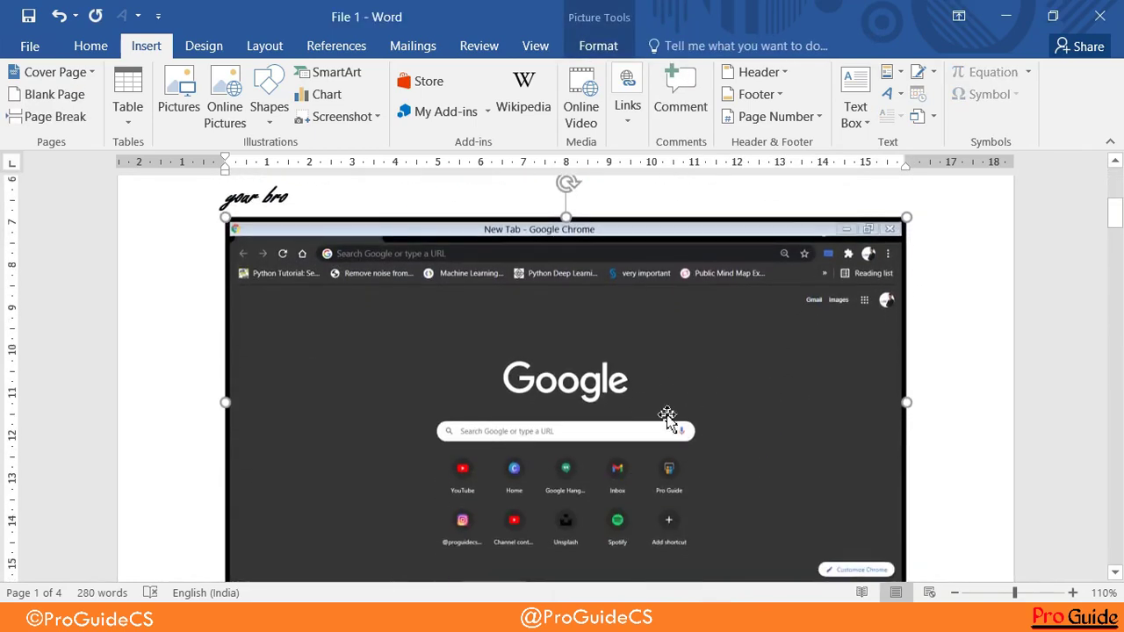
right_click(638, 406)
left_click(694, 316)
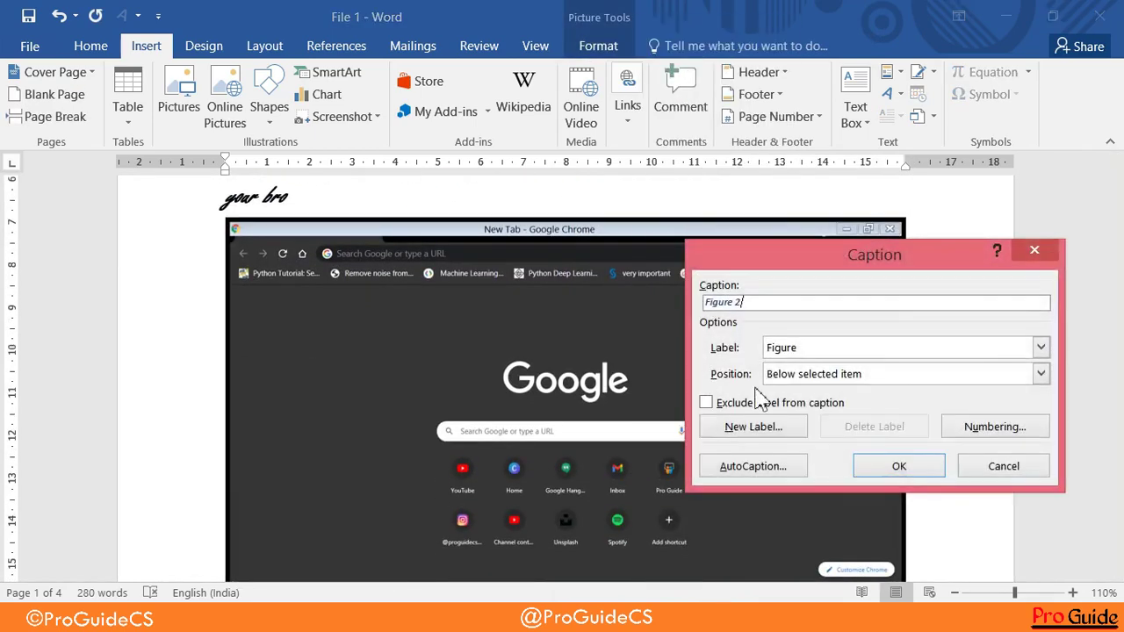
left_click(888, 474)
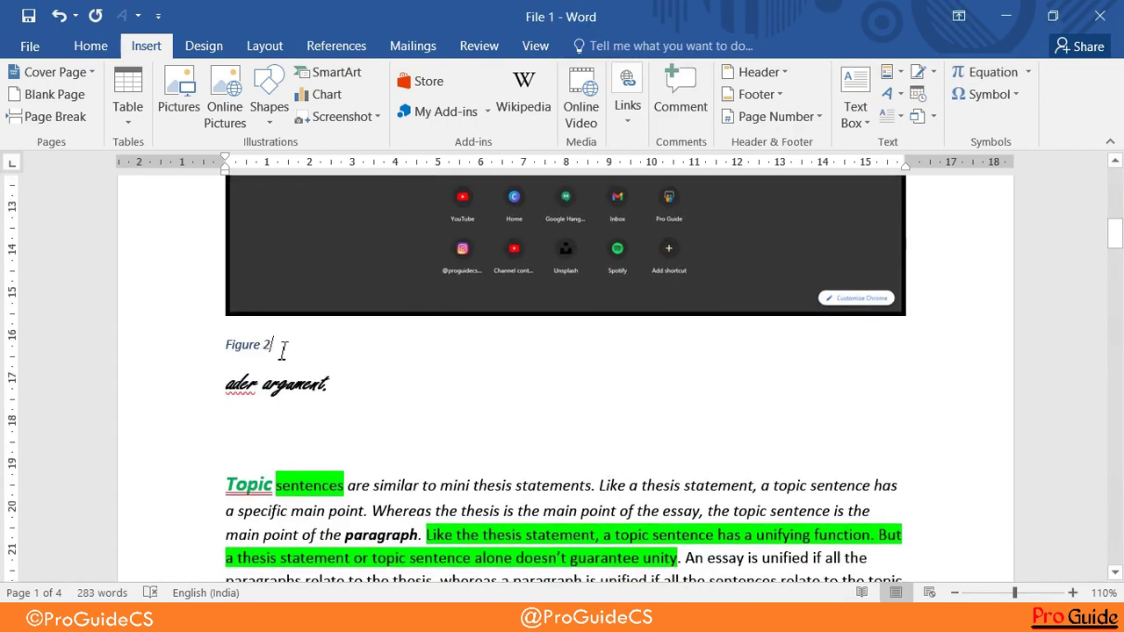
- Caption the Pinterest Your Pins screenshot as Figure 3 and centre the caption
scroll(323, 404, "down", 4)
scroll(323, 405, "down", 8)
scroll(320, 405, "down", 5)
left_click(320, 406)
right_click(458, 325)
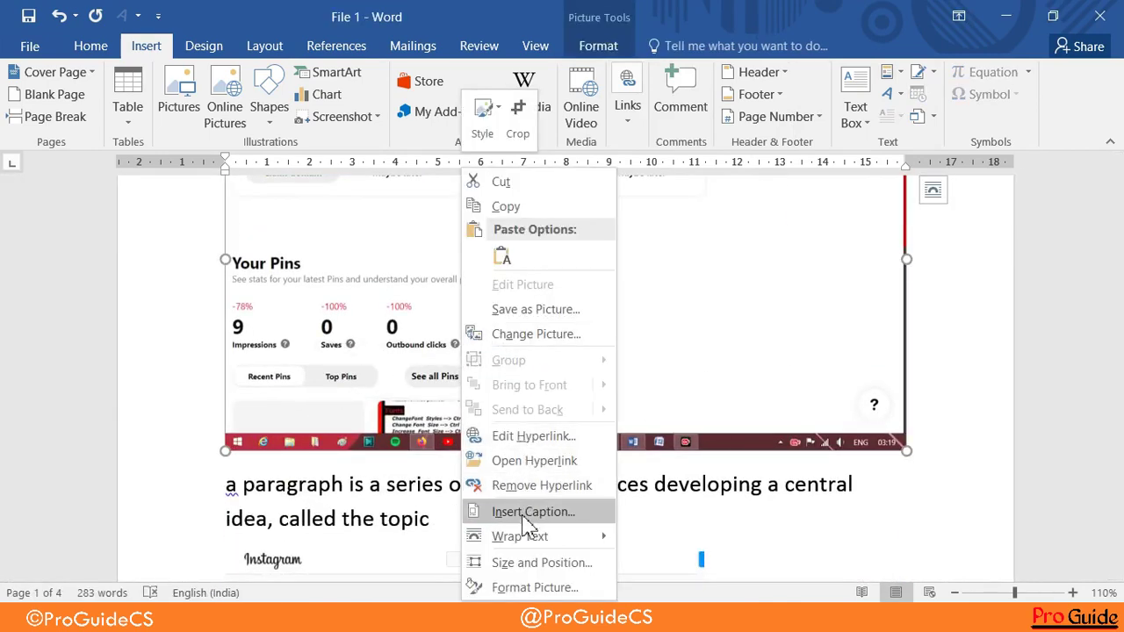
left_click(532, 512)
left_click(894, 471)
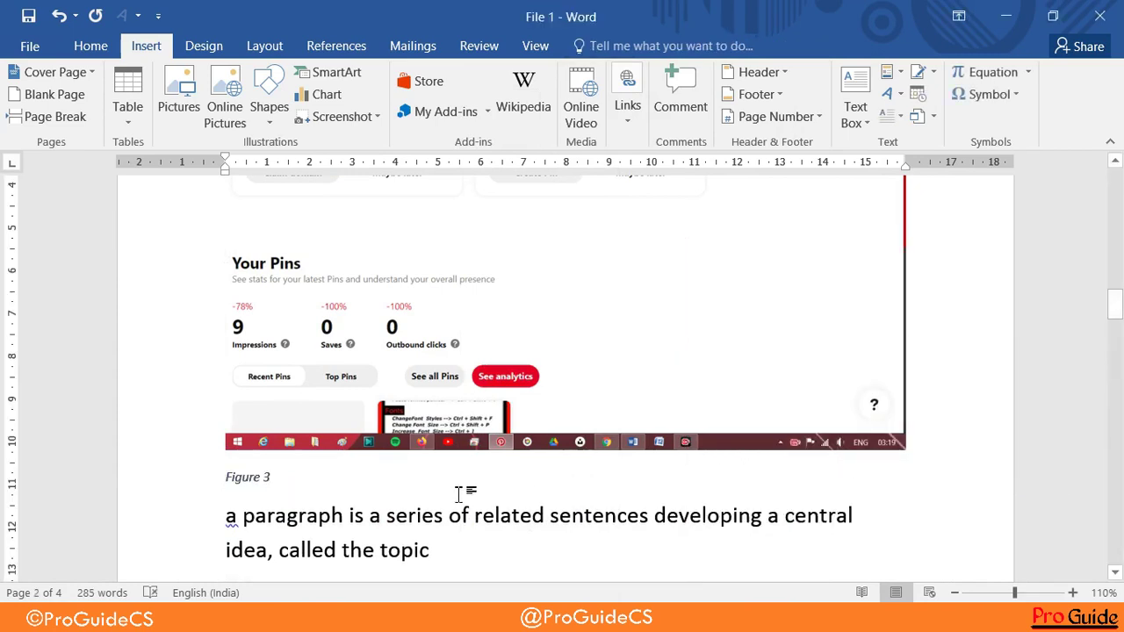
key("ctrl+e")
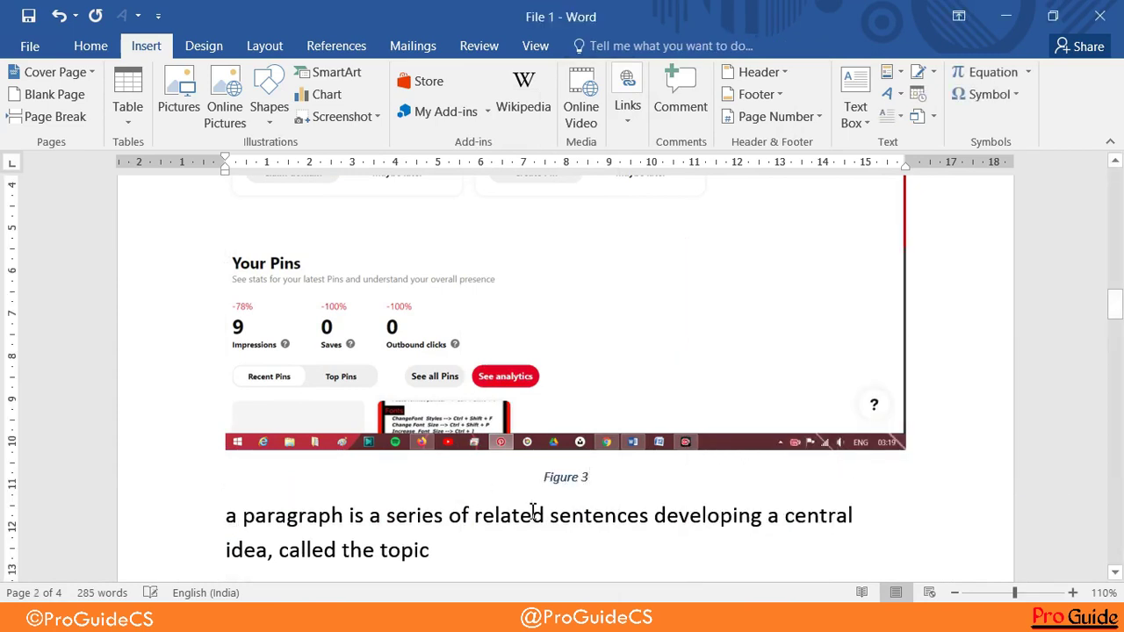
scroll(531, 513, "down", 2)
scroll(531, 512, "down", 3)
scroll(531, 509, "down", 5)
scroll(531, 506, "down", 4)
scroll(531, 504, "up", 4)
scroll(218, 316, "up", 3)
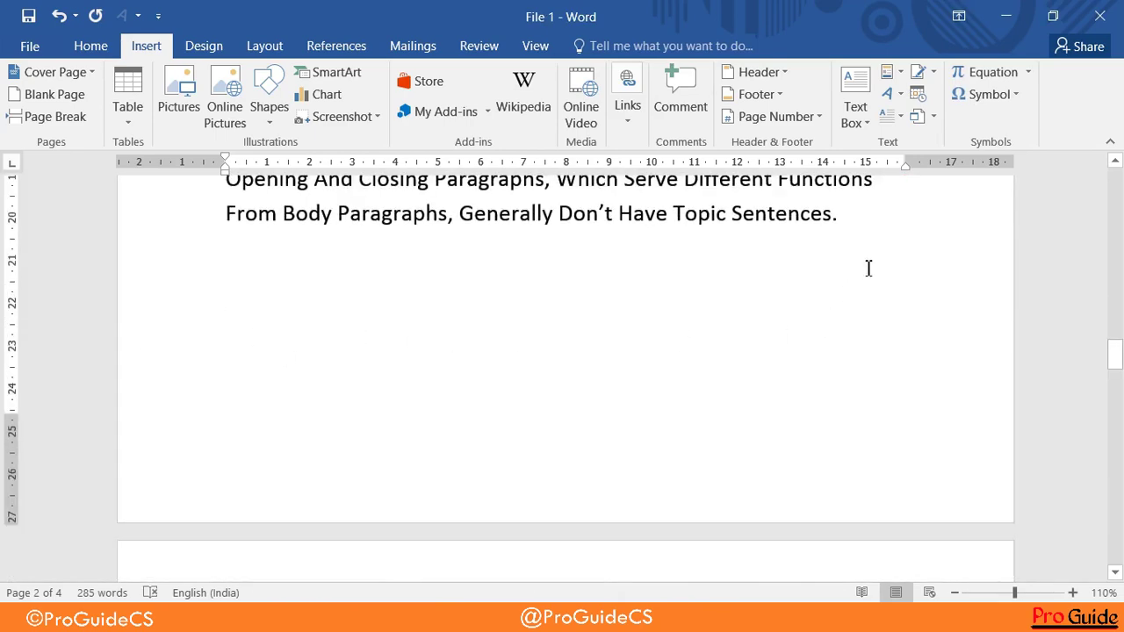
- Start a new line below the Note paragraph and set the cross-reference type to Figure
key("Return")
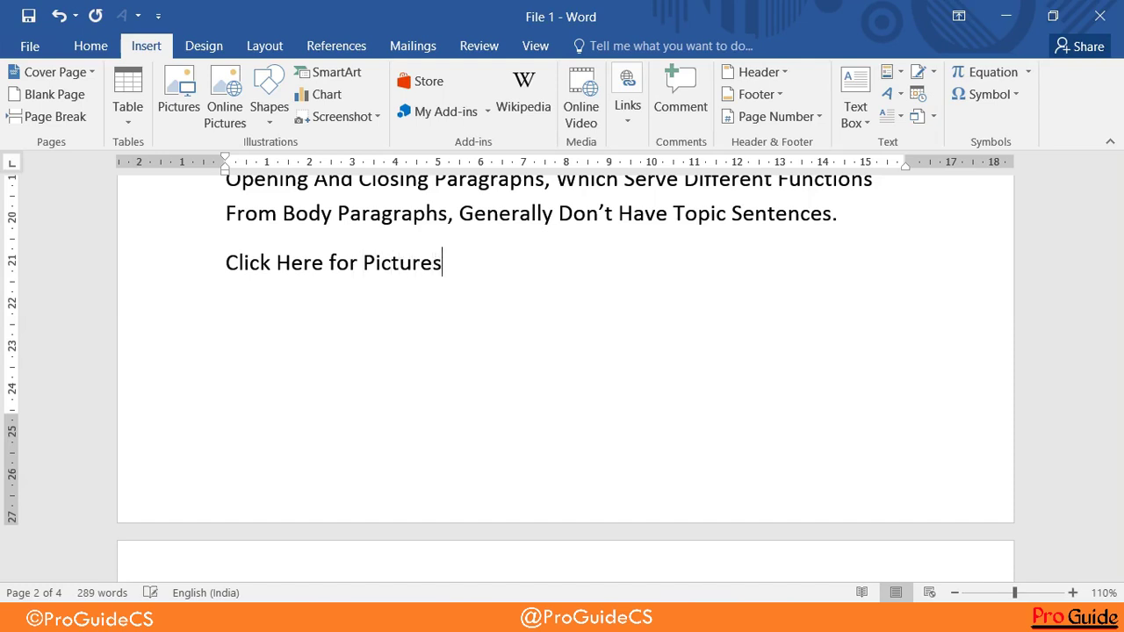
left_click(639, 130)
left_click(752, 186)
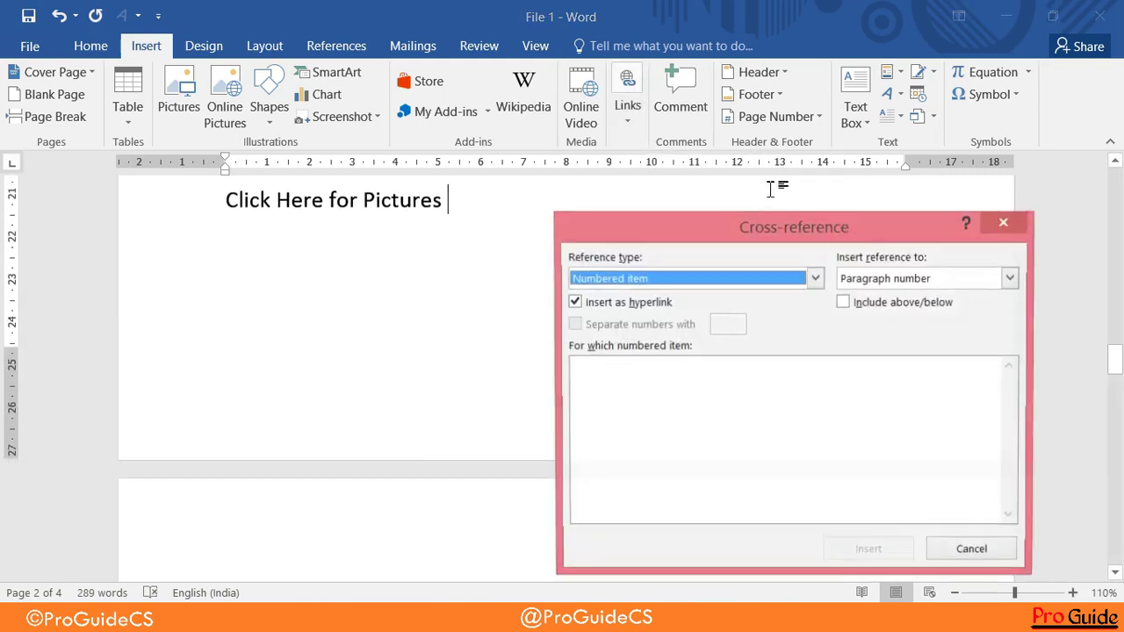
left_click(813, 279)
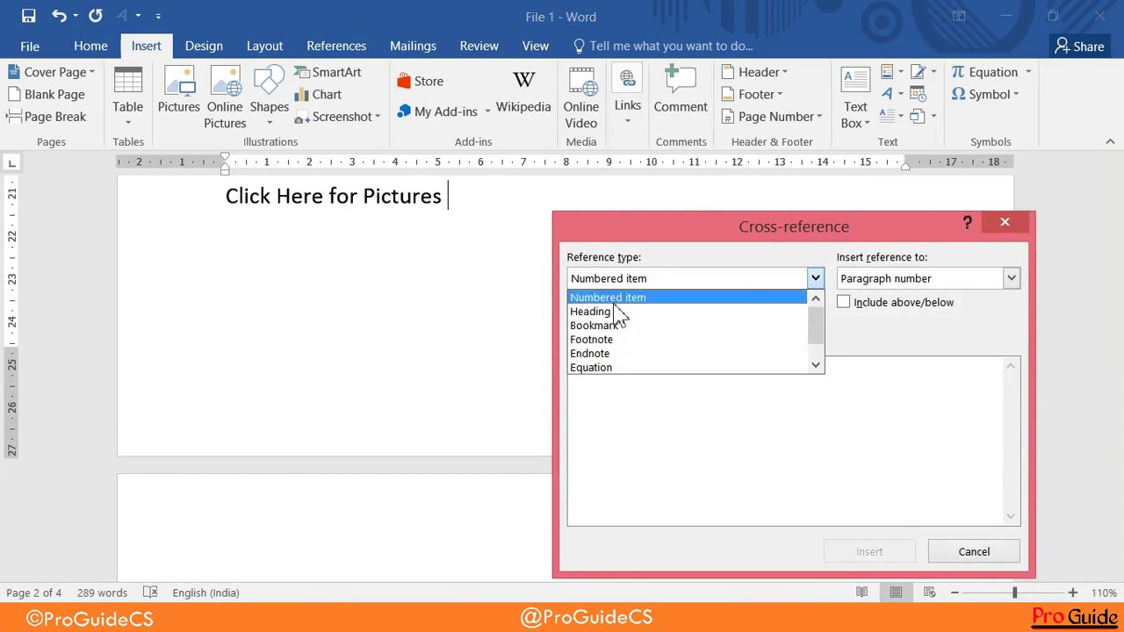
left_click_drag(816, 342, 815, 353)
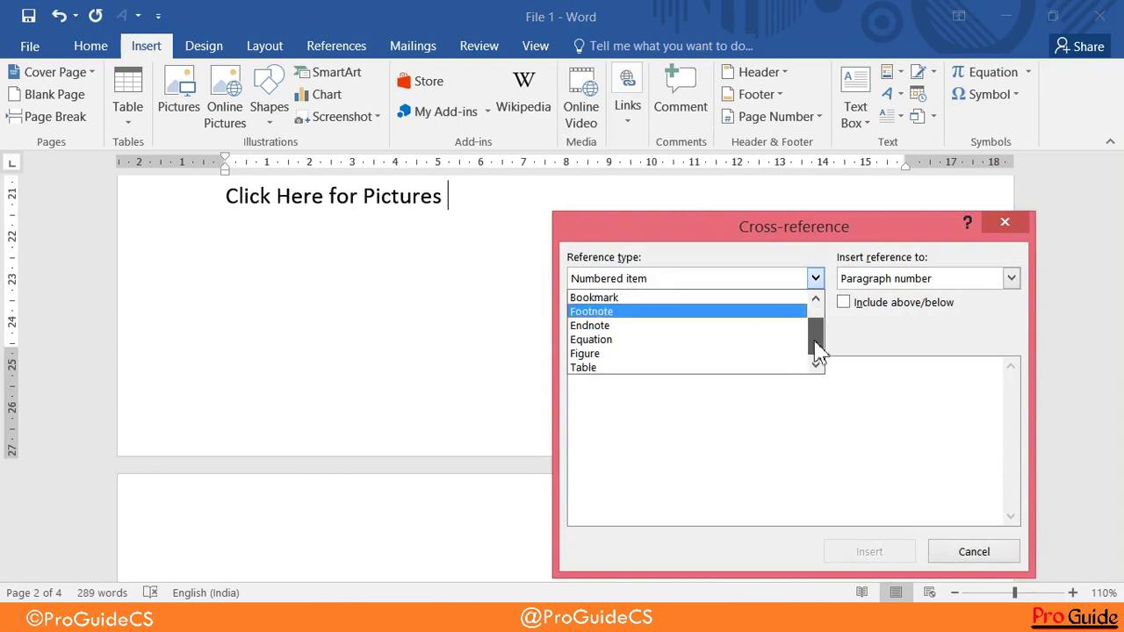
left_click(629, 354)
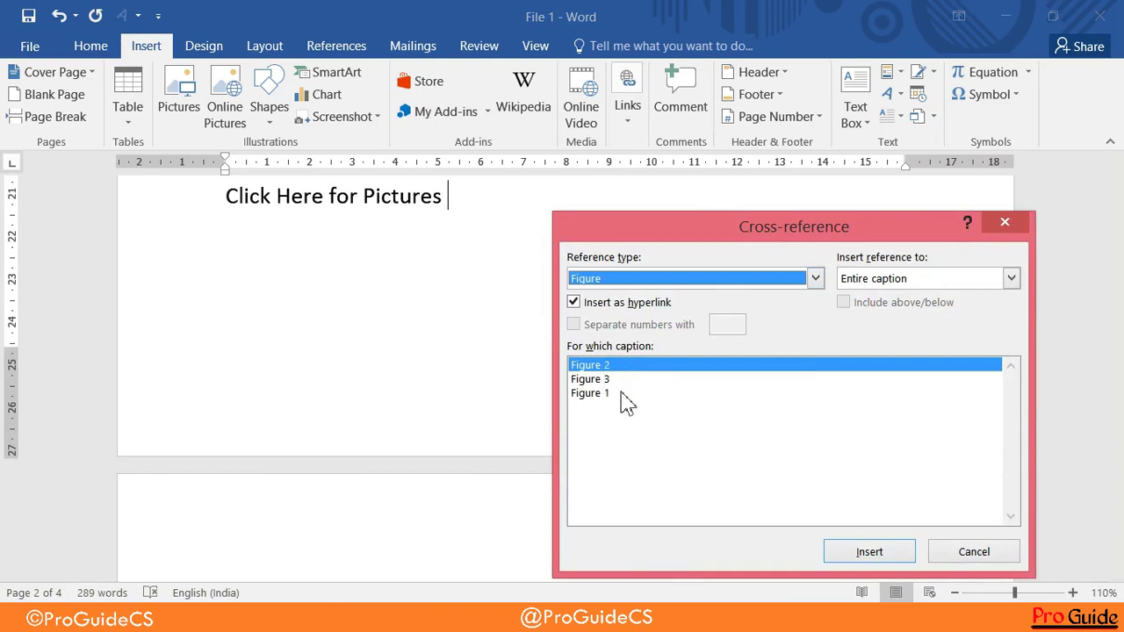
- Insert hyperlinked cross-references to Figure 1, Figure 2 and Figure 3
left_click(602, 393)
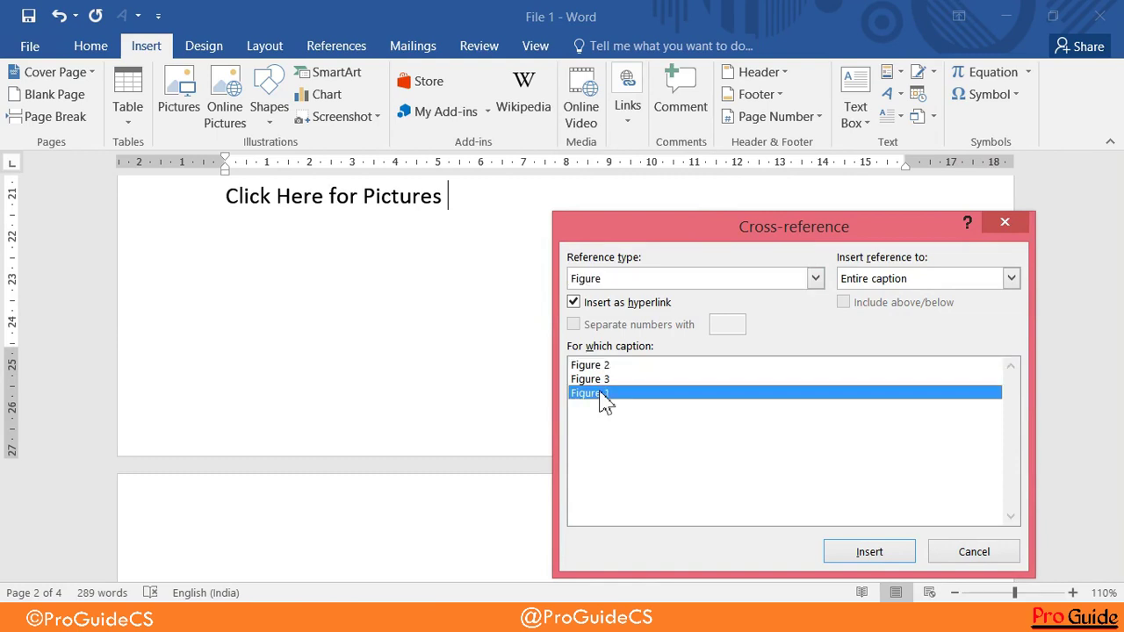
left_click(869, 553)
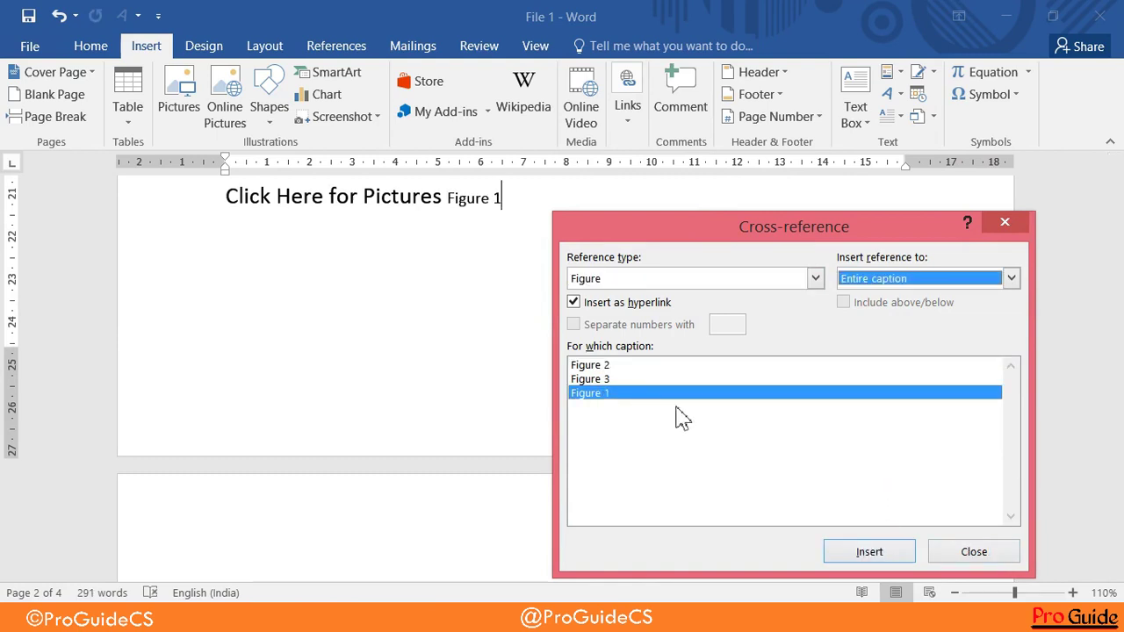
left_click(617, 365)
left_click(862, 555)
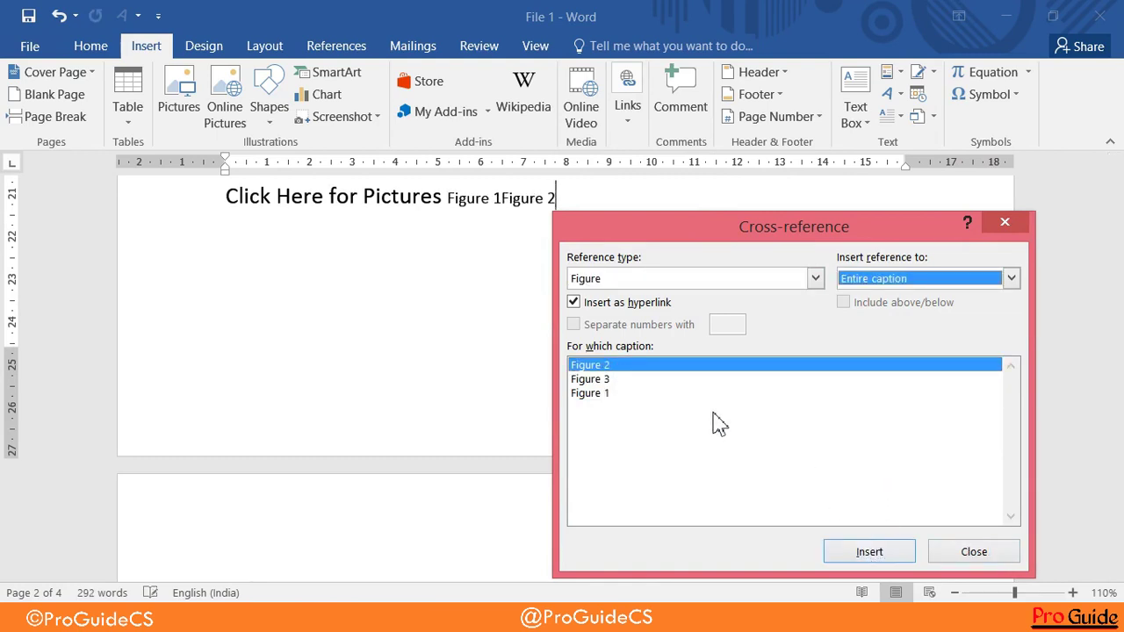
left_click(606, 380)
left_click(865, 551)
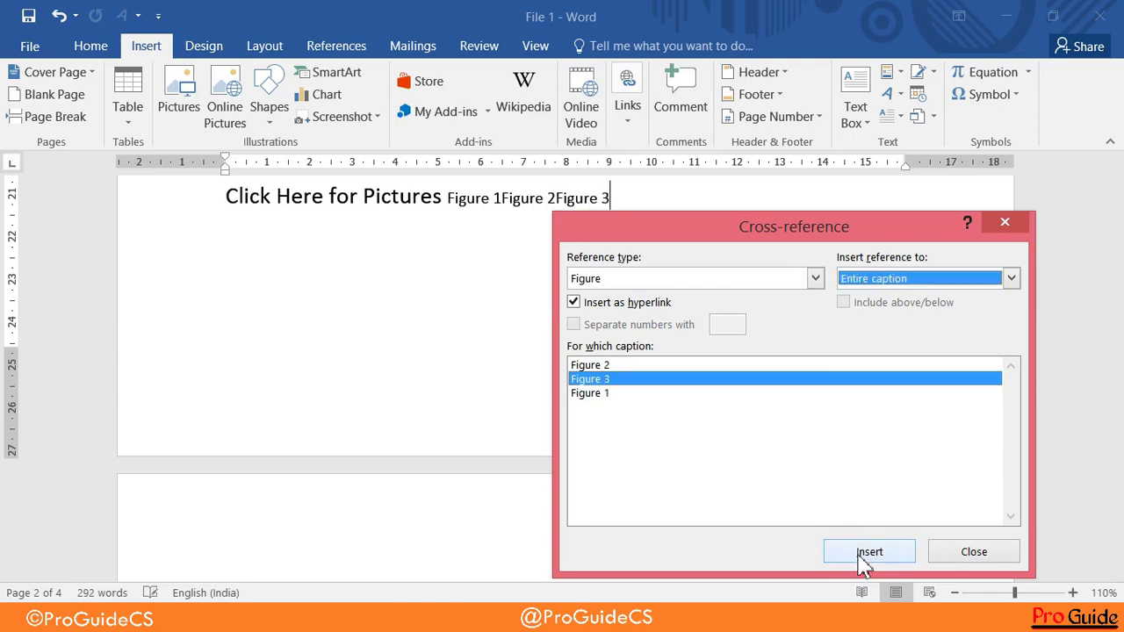
left_click(975, 553)
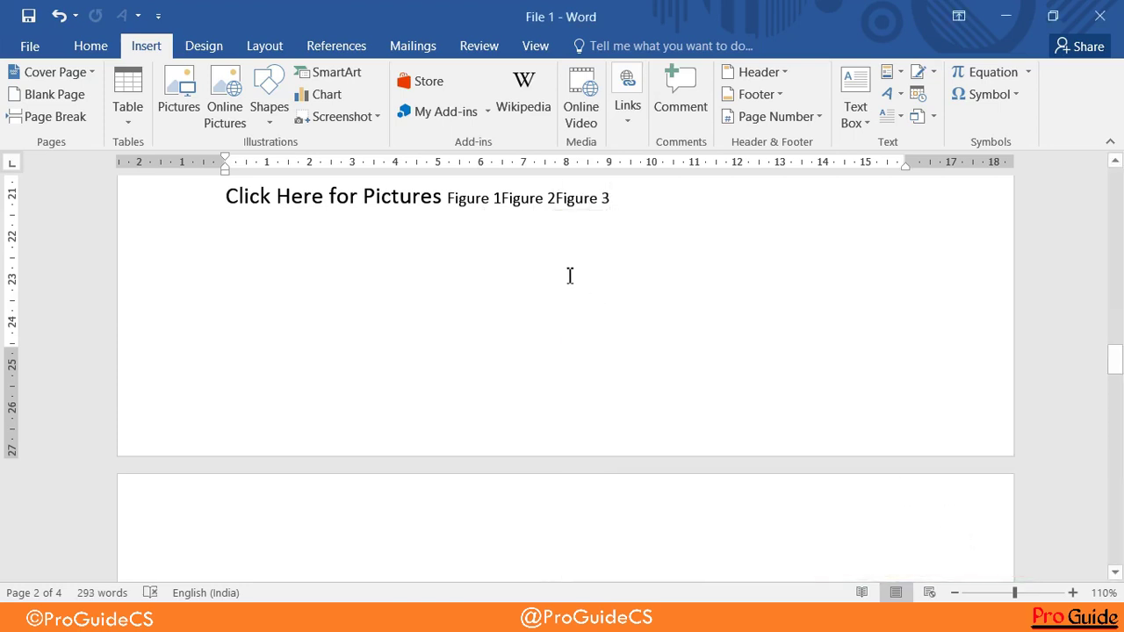
- Check that the Figure 1, Figure 2 and Figure 3 references are fields
left_click(476, 200)
left_click(531, 200)
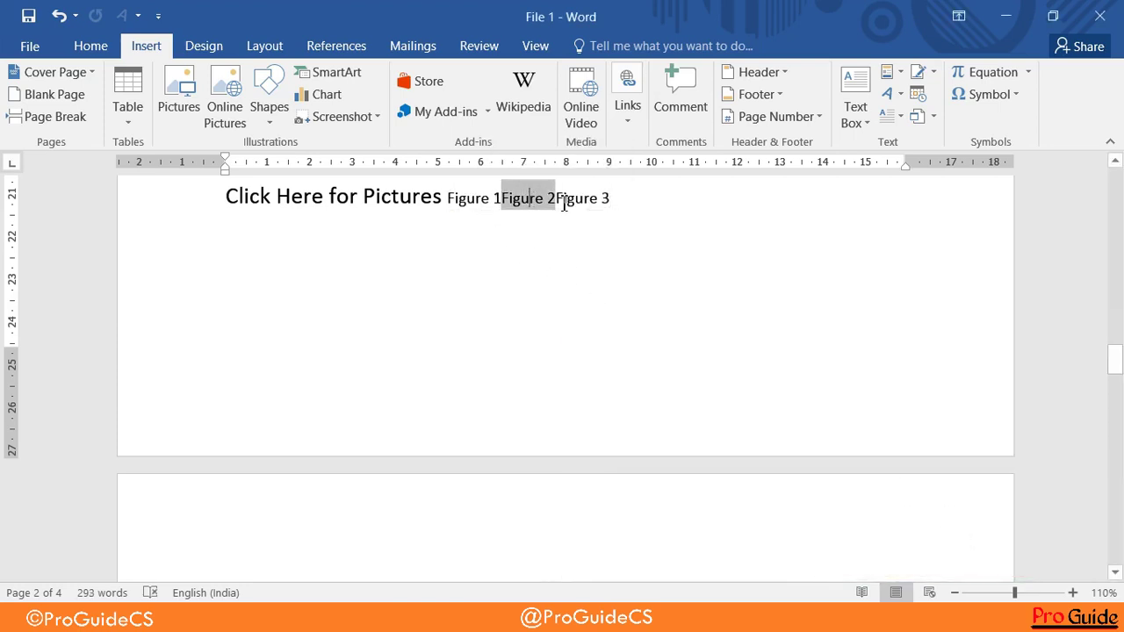
left_click(566, 203)
left_click(638, 229)
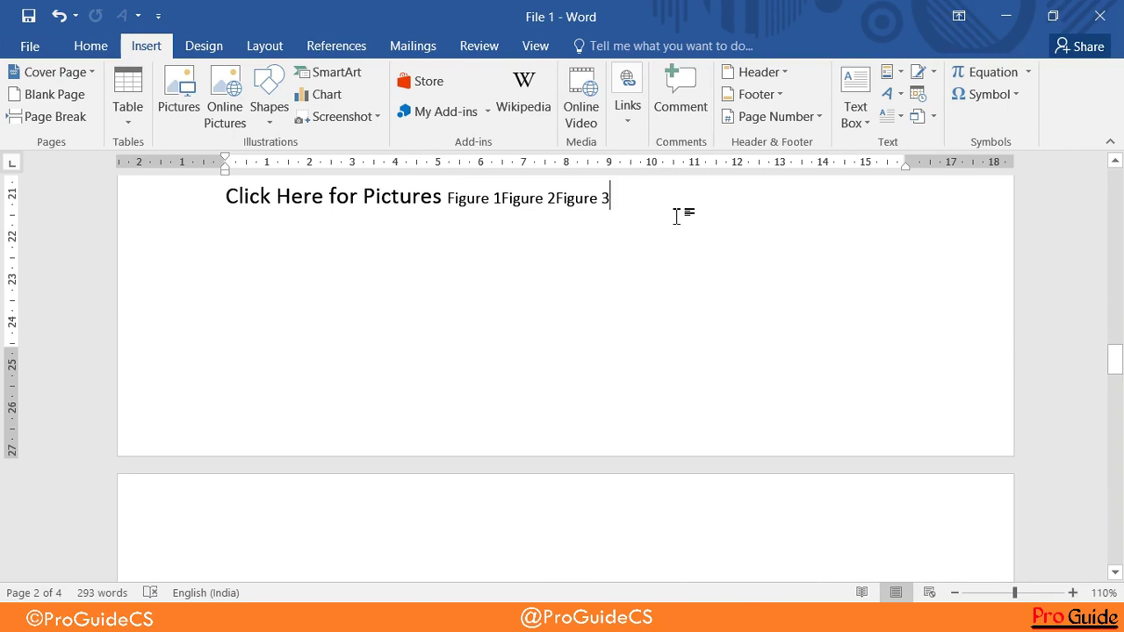
- Follow the Figure 3 cross-reference to its caption
left_click(575, 200, "ctrl")
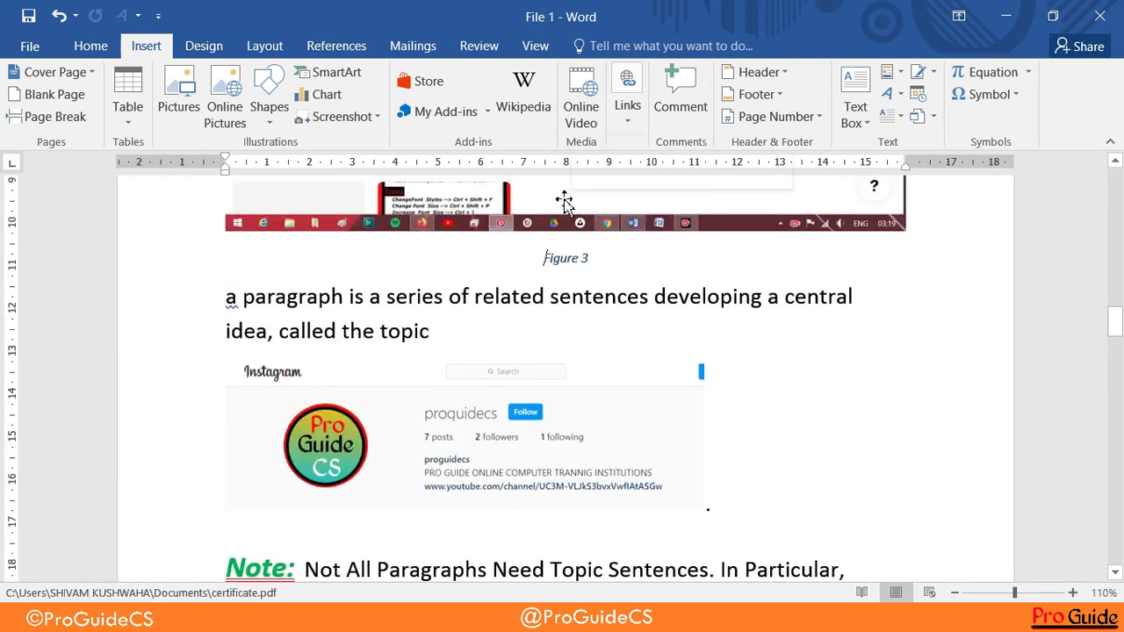
scroll(401, 363, "up", 3)
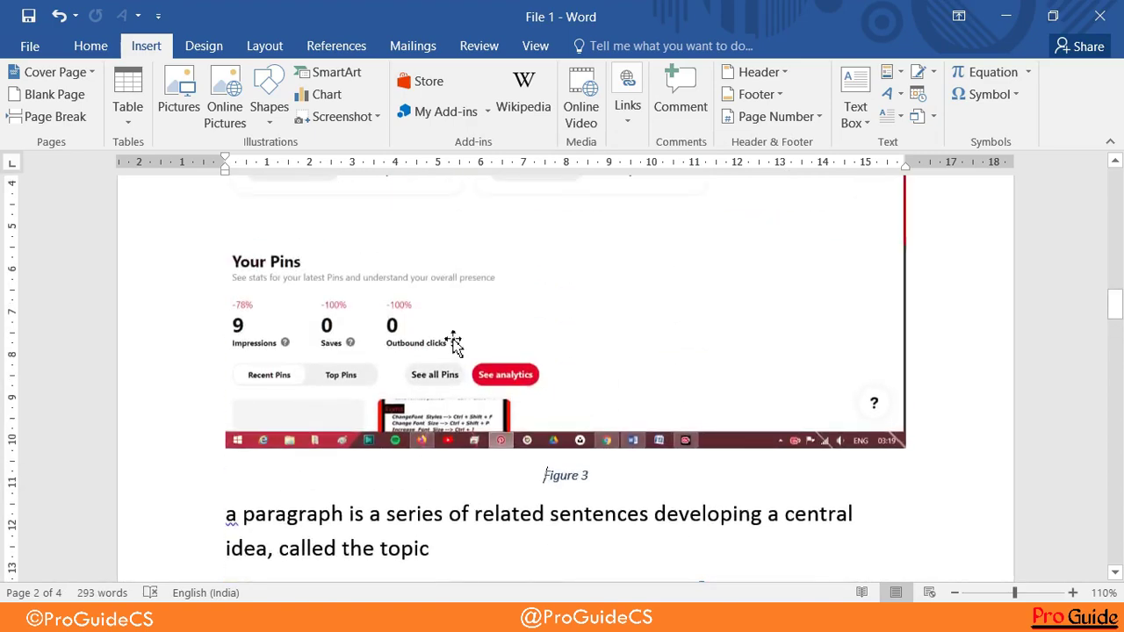
scroll(484, 351, "up", 3)
scroll(504, 349, "down", 4)
scroll(504, 347, "down", 10)
scroll(501, 341, "down", 5)
scroll(500, 334, "up", 8)
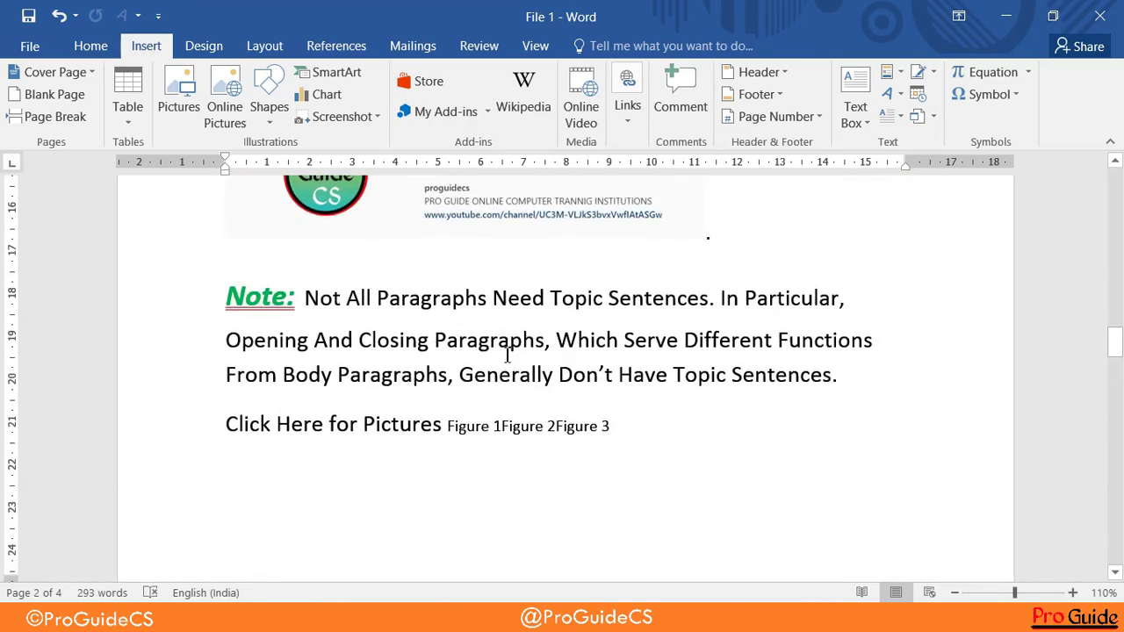
- Follow the Figure 1 cross-reference to its caption
left_click(479, 430, "ctrl")
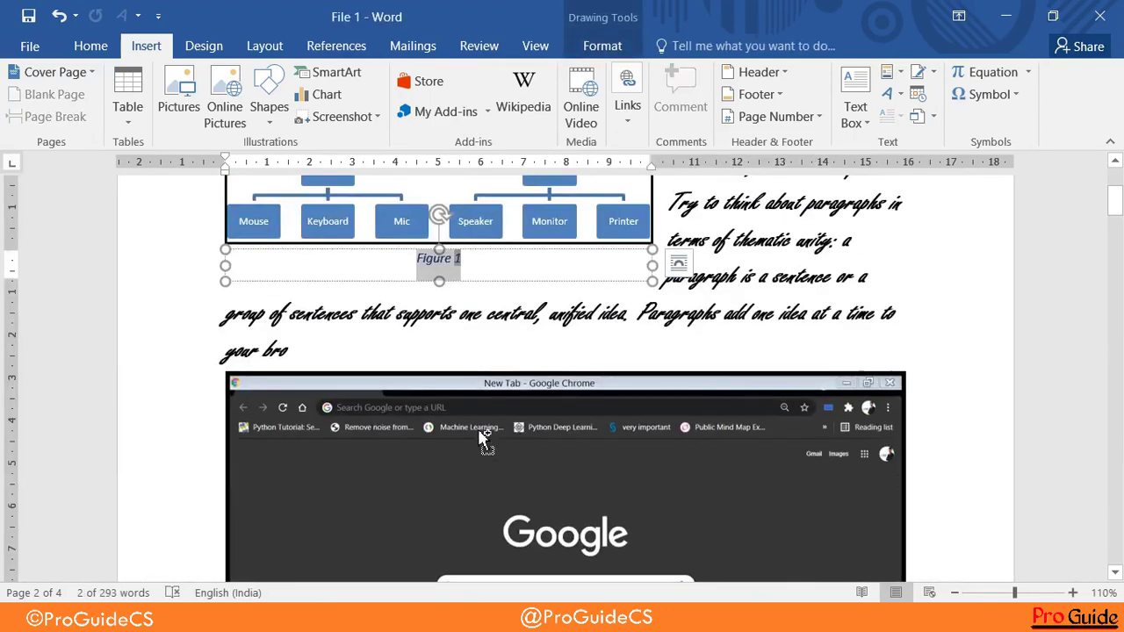
scroll(592, 296, "down", 2)
scroll(591, 296, "down", 10)
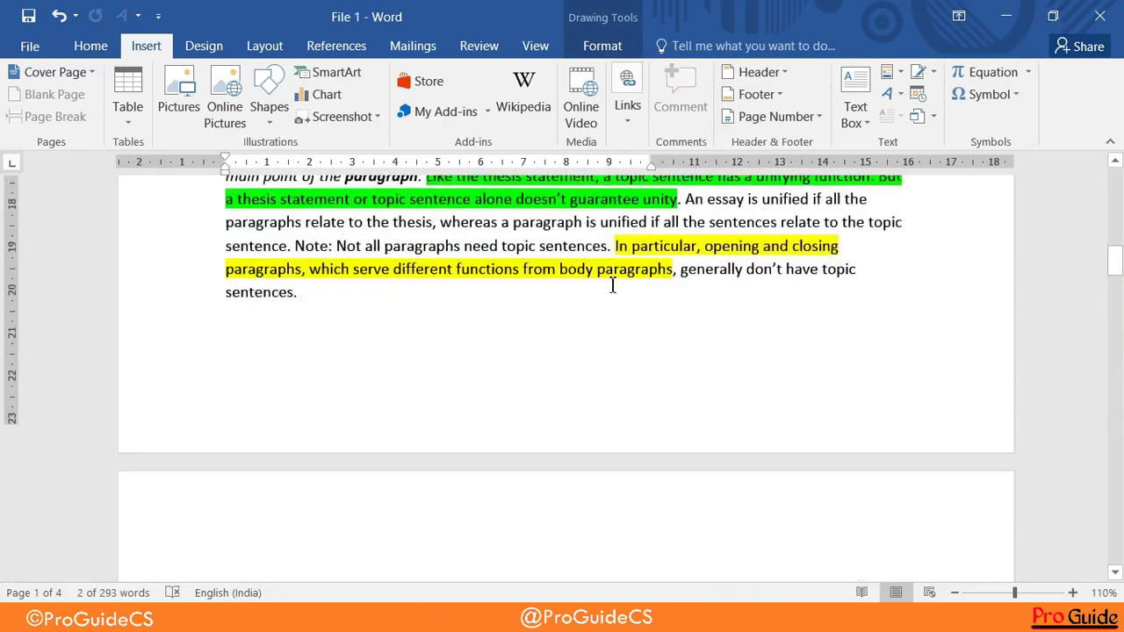
scroll(609, 289, "down", 8)
scroll(607, 288, "down", 5)
scroll(607, 289, "down", 5)
scroll(562, 369, "down", 10)
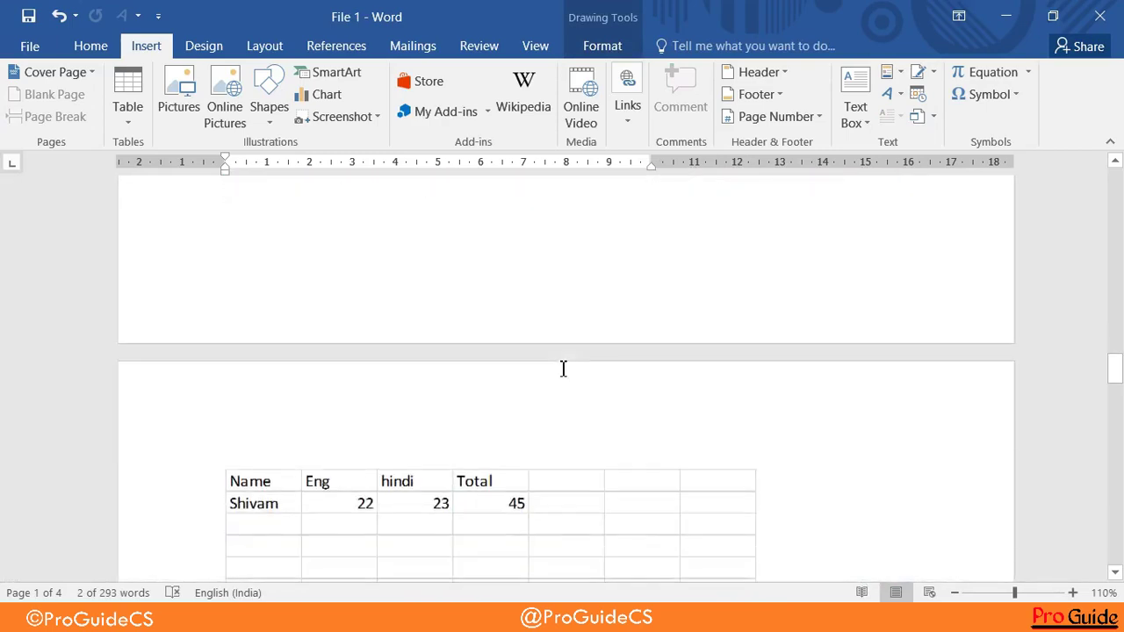
scroll(556, 352, "up", 8)
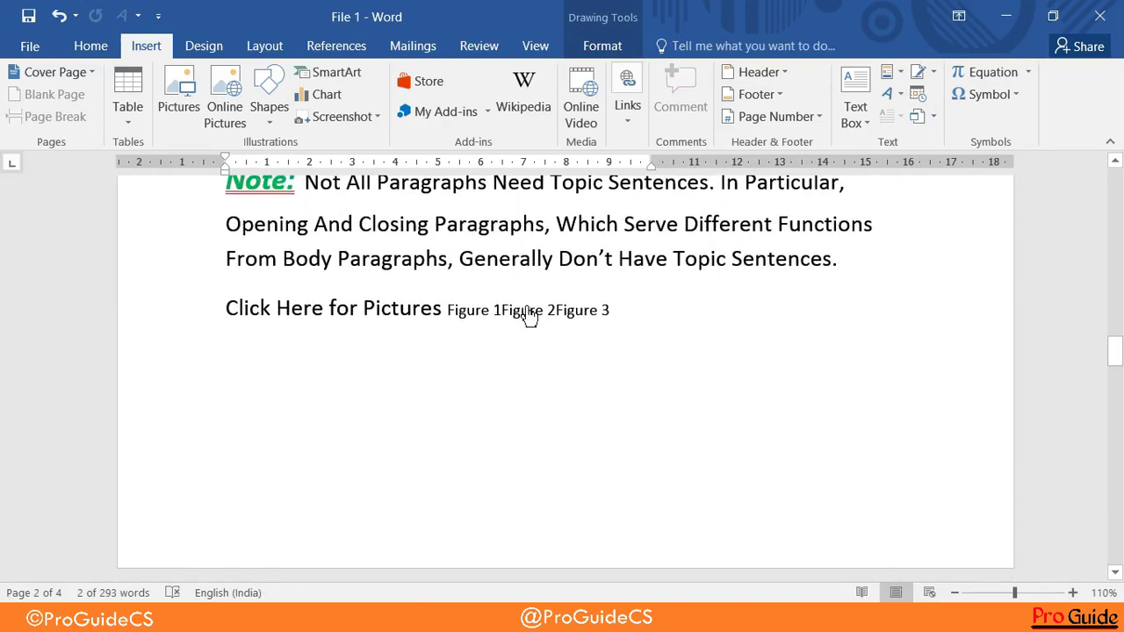
- Follow the Figure 2 cross-reference, then open and dismiss the Links options
left_click(526, 313, "ctrl")
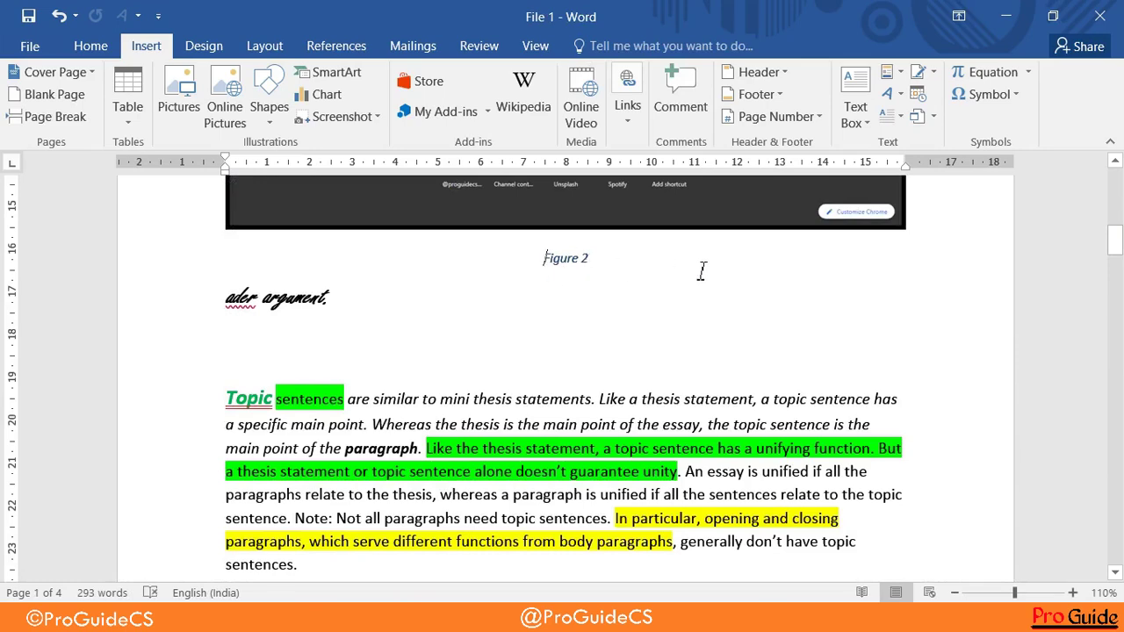
scroll(670, 271, "up", 2)
scroll(671, 271, "up", 4)
scroll(671, 271, "up", 5)
scroll(671, 272, "up", 1)
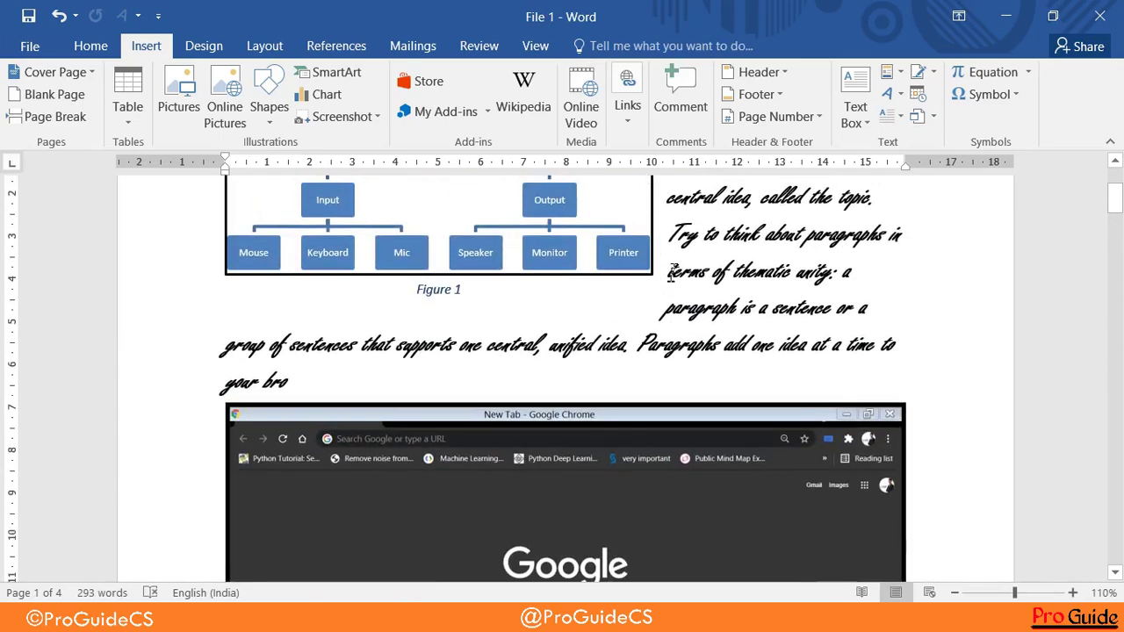
left_click(629, 104)
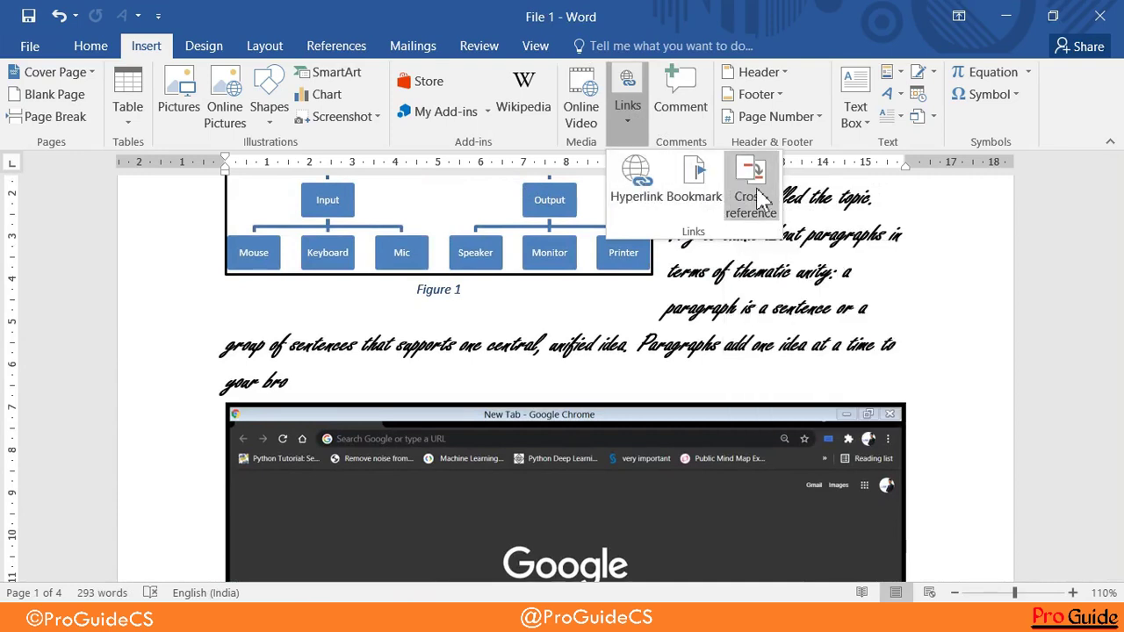
left_click(895, 318)
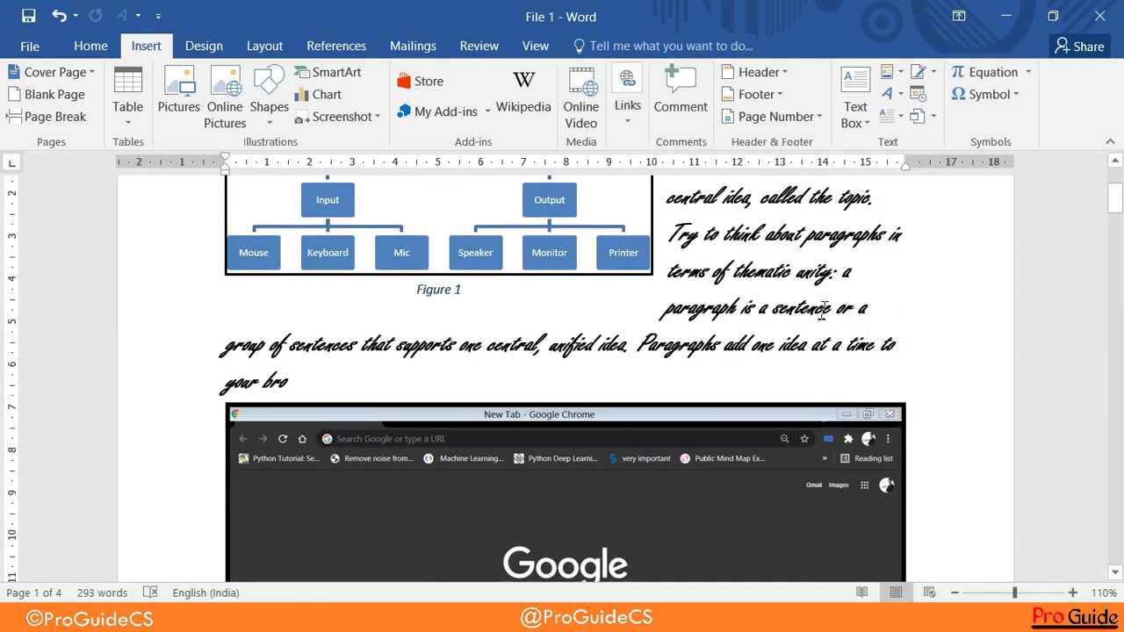
- Dismiss the Chrome screenshot's options and scroll down to the December table
right_click(502, 439)
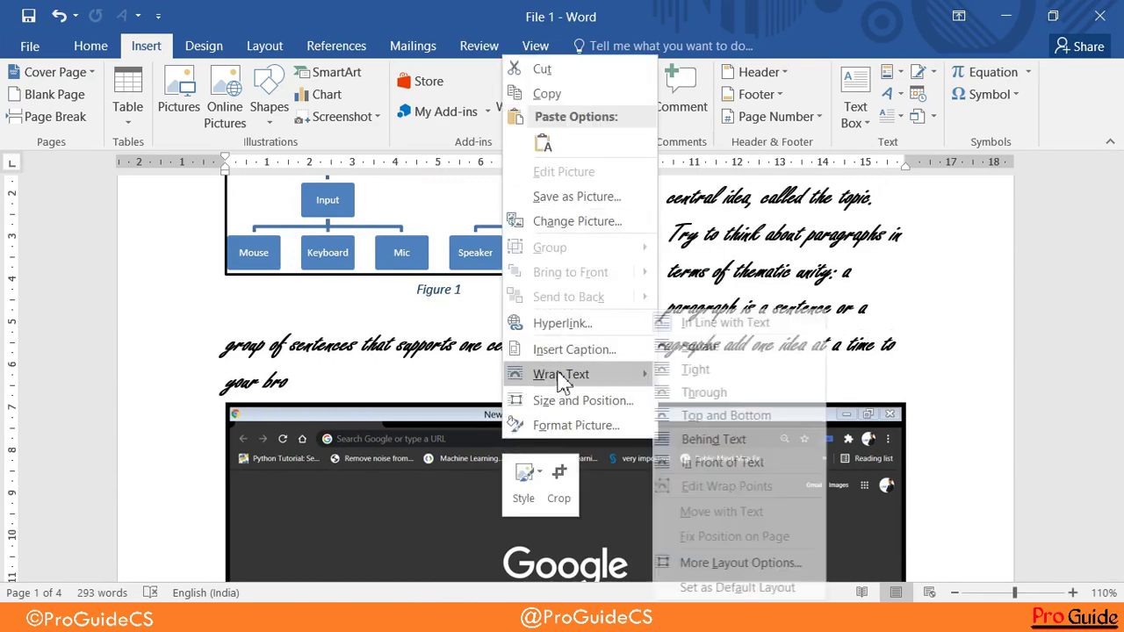
left_click(861, 372)
scroll(851, 362, "down", 6)
scroll(842, 357, "down", 6)
scroll(842, 357, "down", 4)
scroll(842, 360, "down", 4)
scroll(842, 359, "down", 6)
scroll(843, 358, "down", 6)
scroll(843, 356, "down", 6)
scroll(843, 356, "down", 3)
scroll(843, 356, "down", 3)
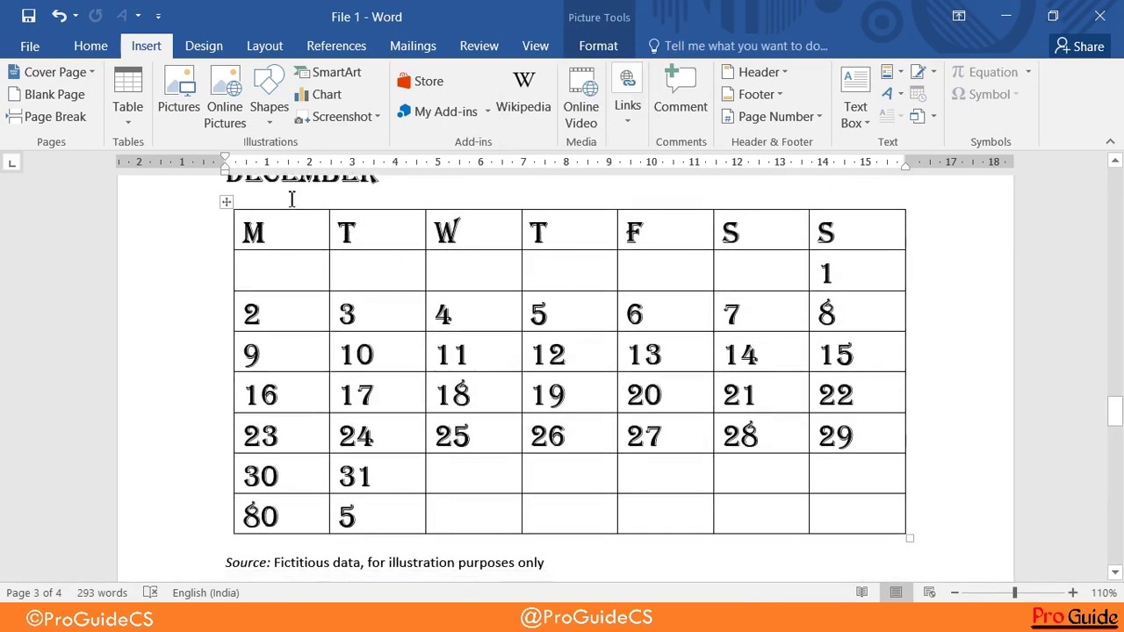
scroll(410, 327, "up", 4)
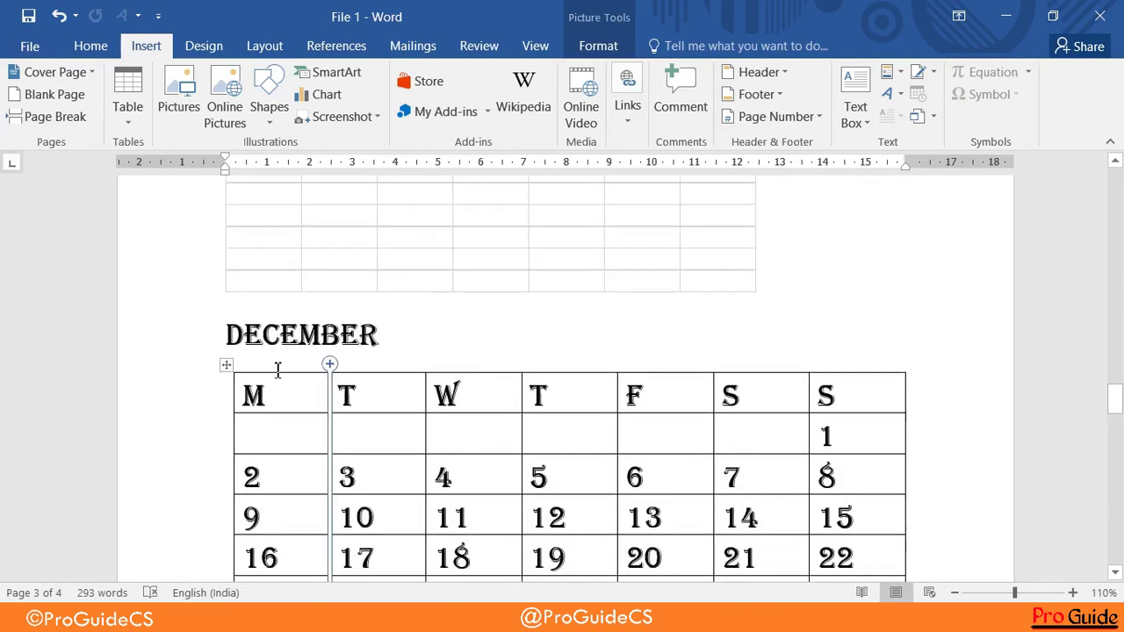
- Add a centred Table 1 caption to the December calendar table
left_click(225, 366)
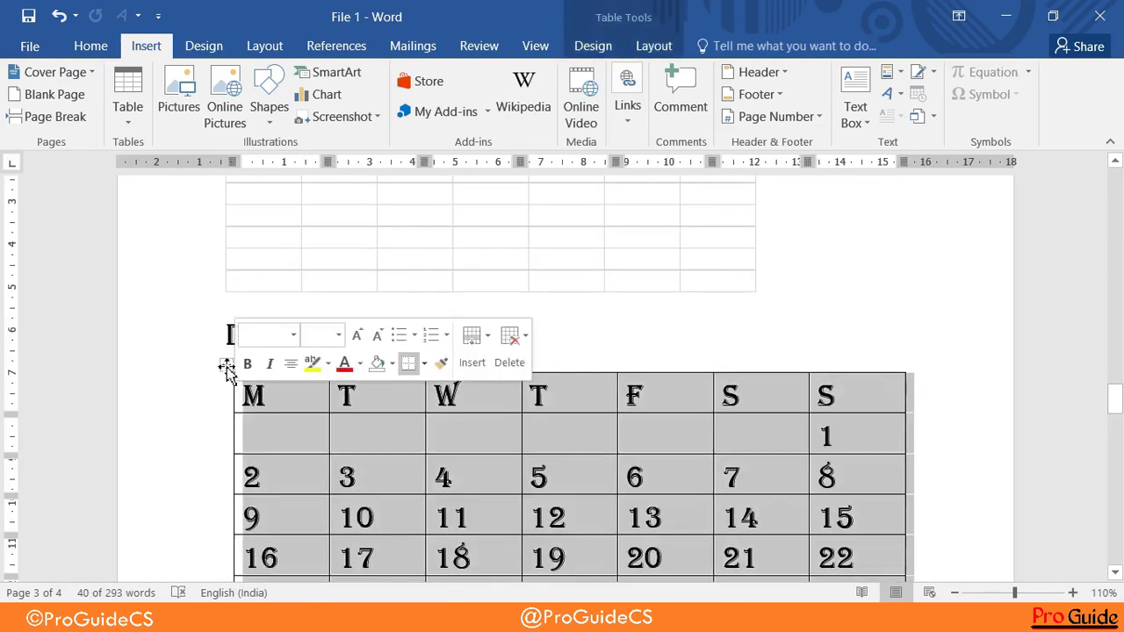
right_click(226, 367)
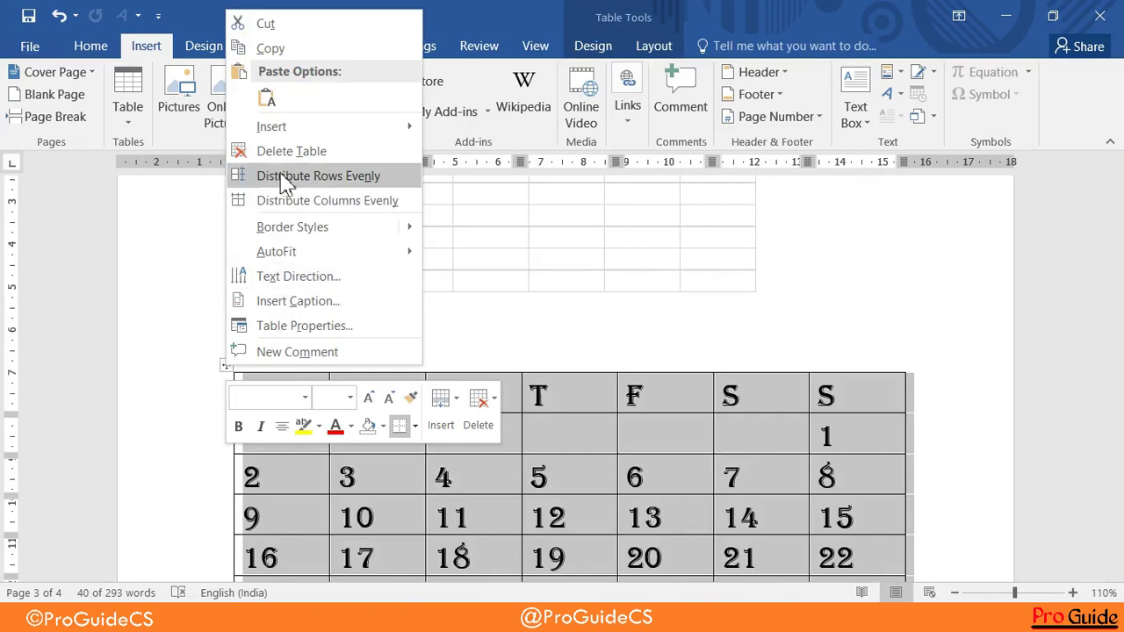
left_click(295, 301)
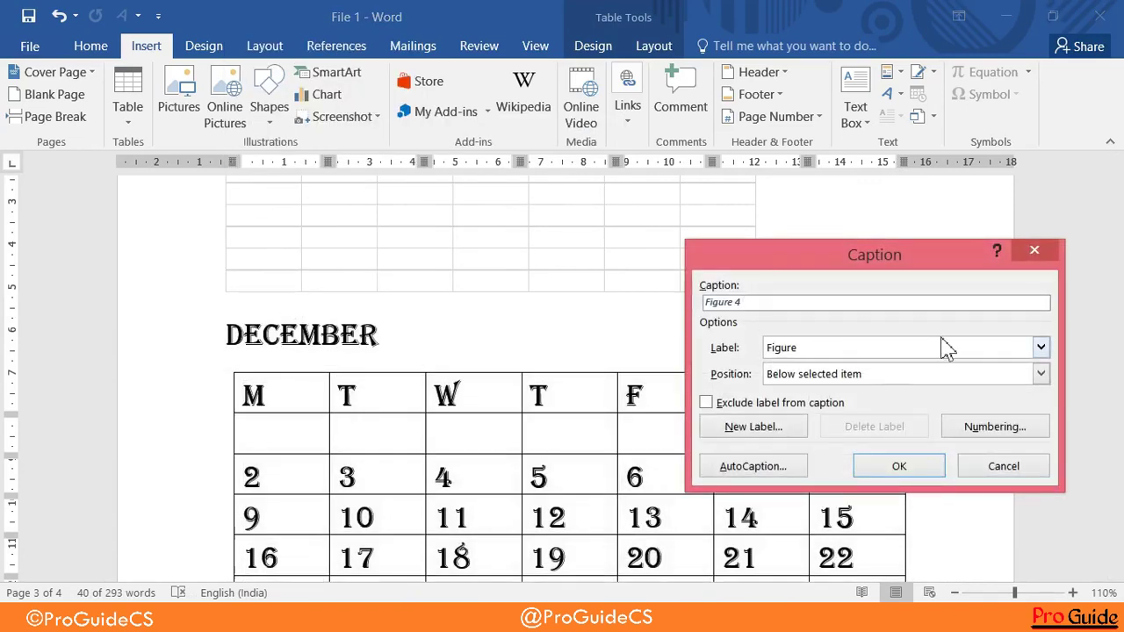
left_click(1040, 348)
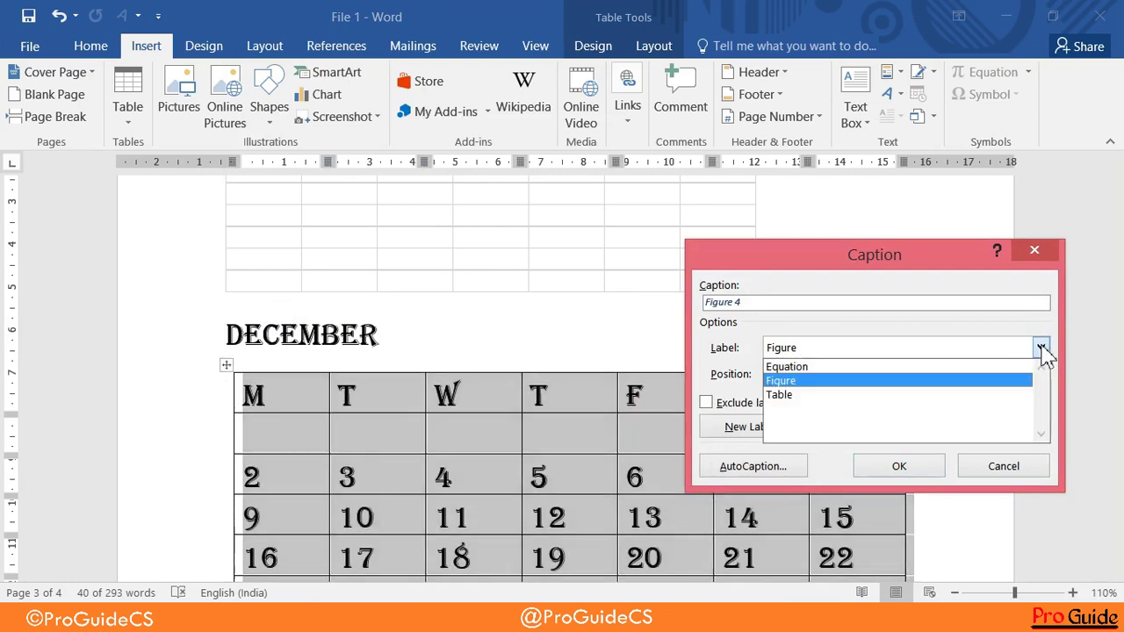
left_click(795, 399)
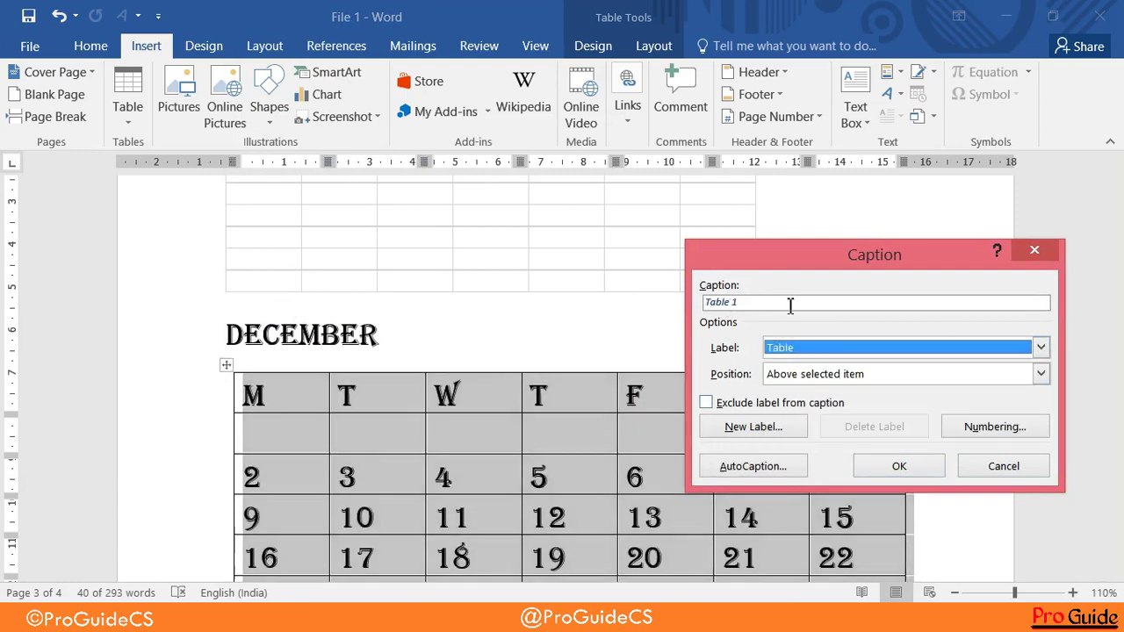
left_click(897, 464)
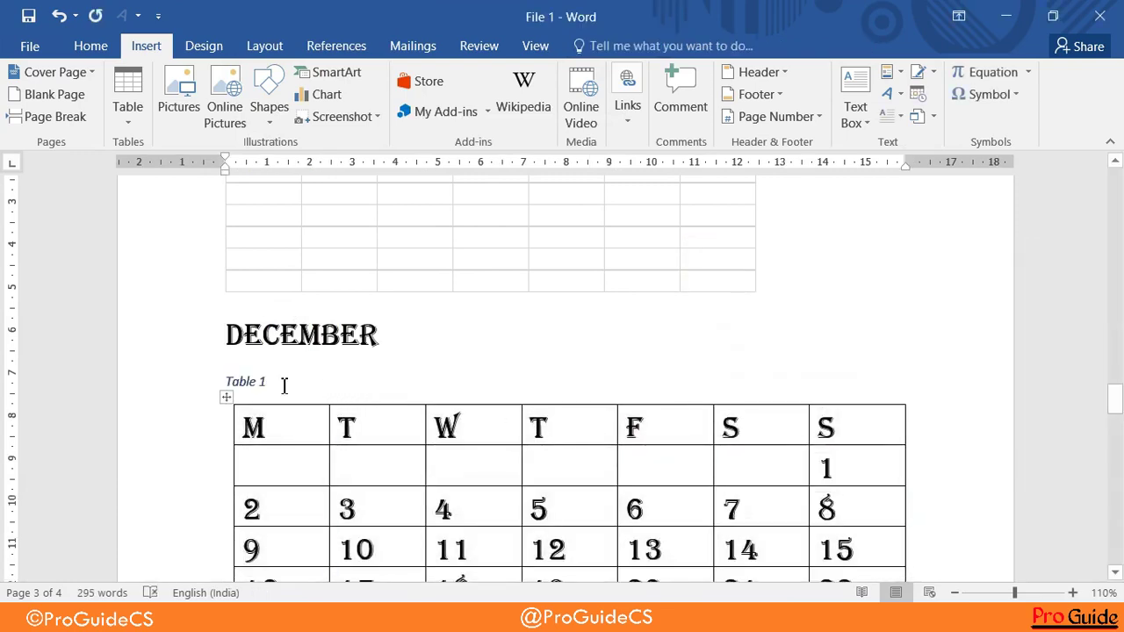
key("ctrl+e")
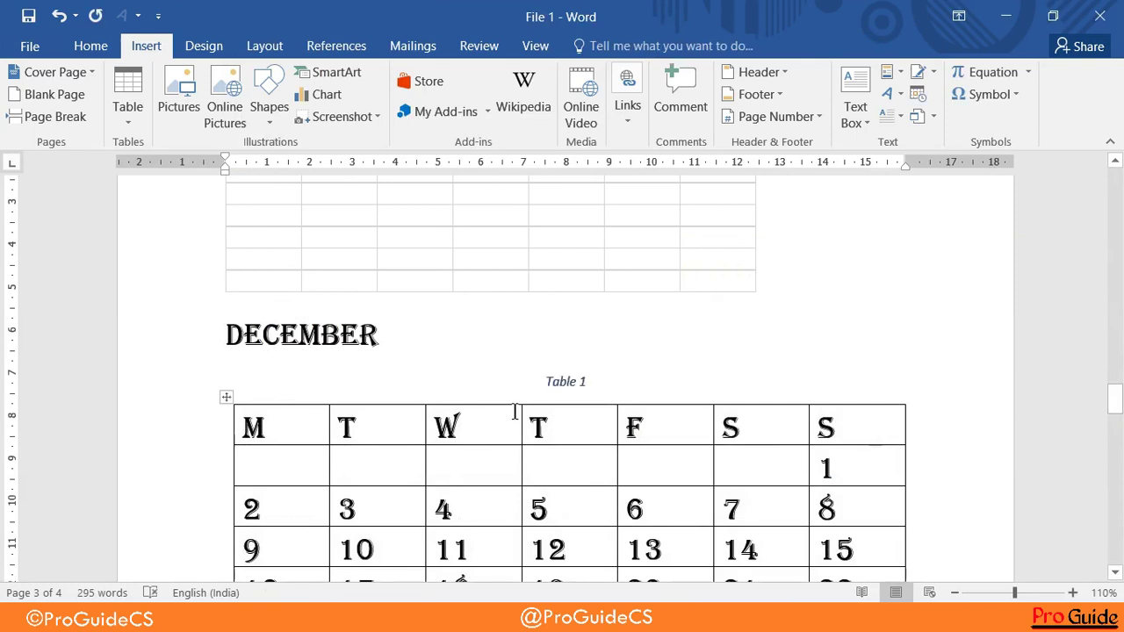
- Complete the caption with the word 'Calendar', correcting its spelling
type("Caleen")
key("BackSpace")
key("BackSpace")
key("BackSpace")
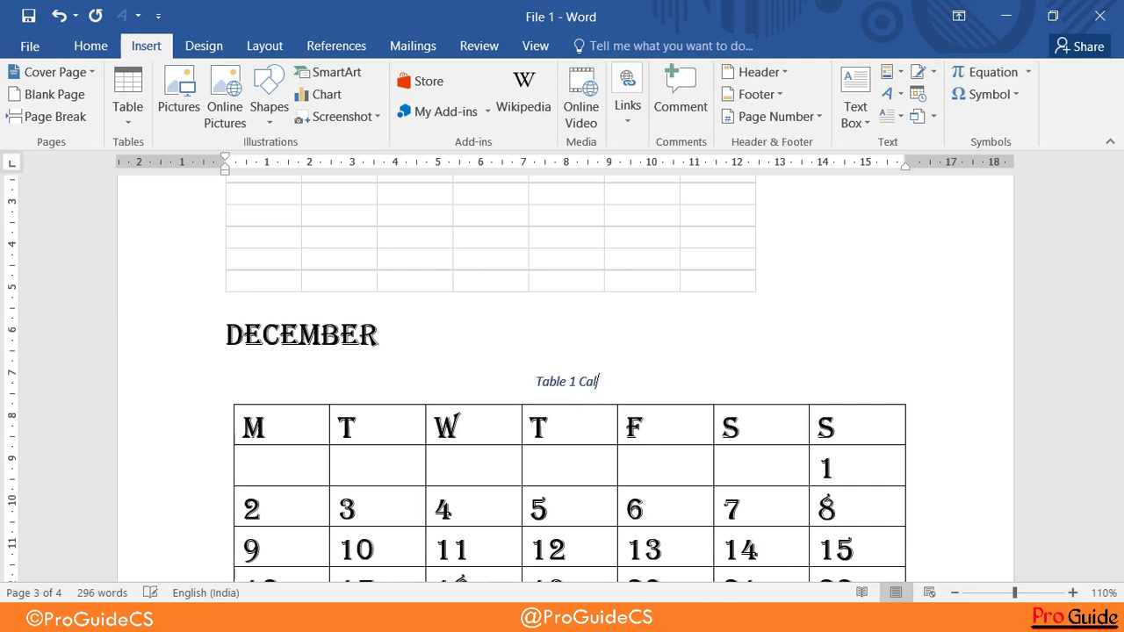
type("ender")
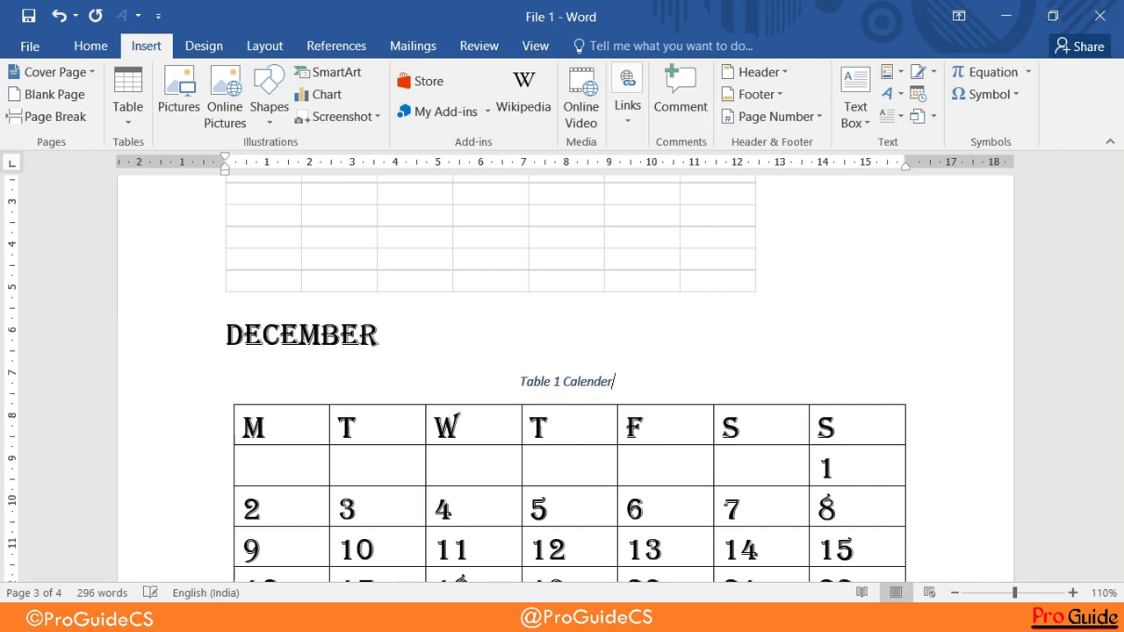
left_click(735, 356)
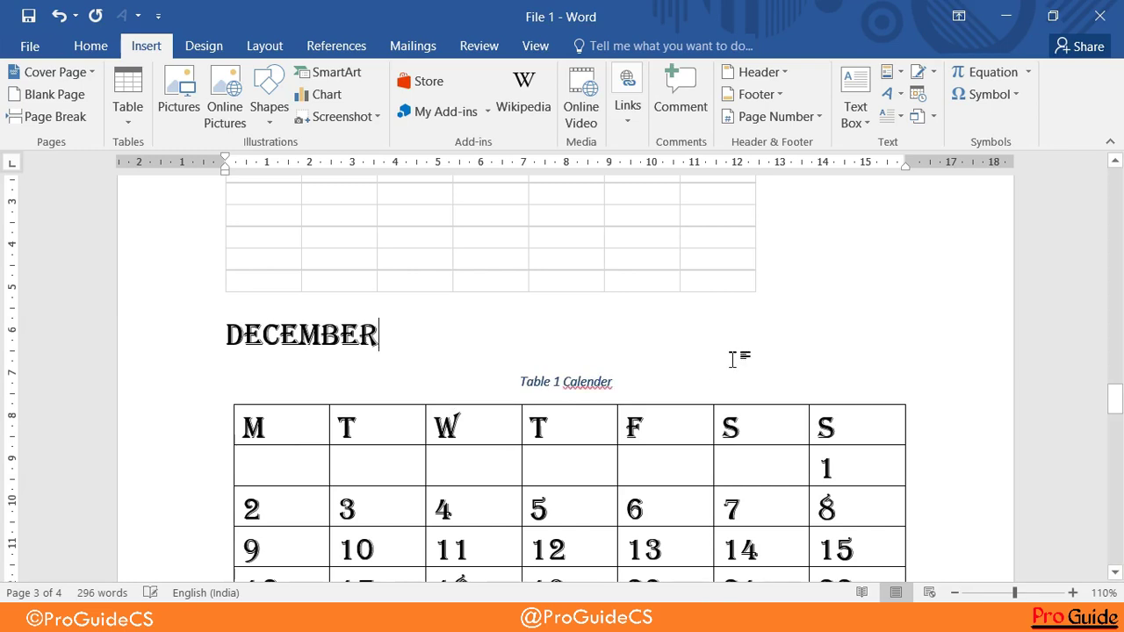
right_click(600, 385)
left_click(648, 401)
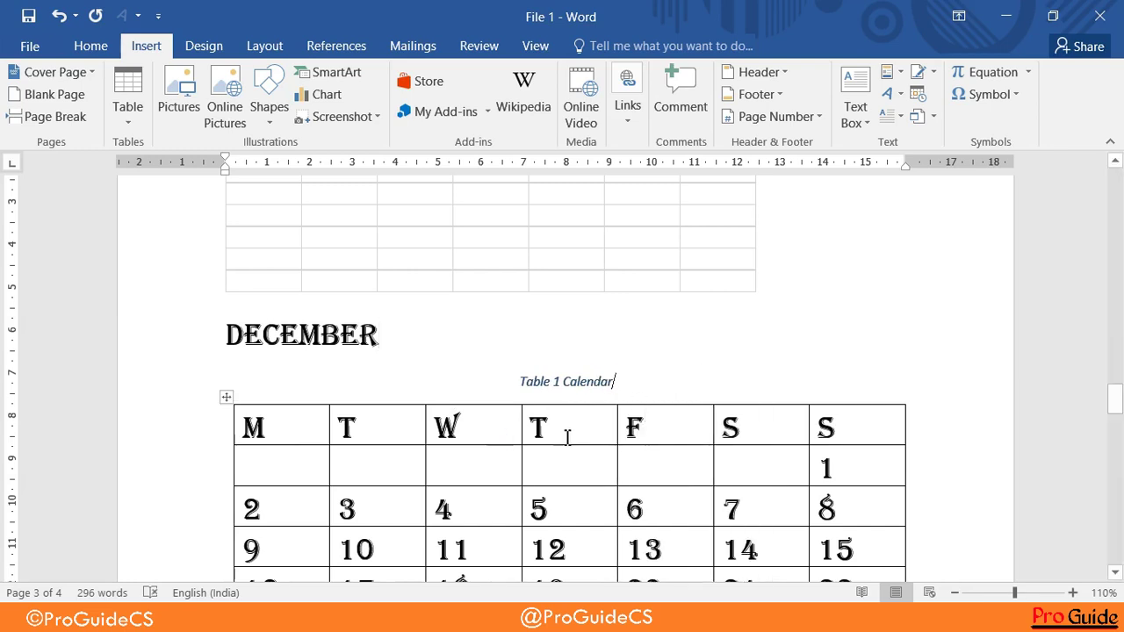
- Return to page 1 and place the cursor before 'A paragraph'
scroll(566, 437, "down", 4)
scroll(569, 434, "down", 2)
scroll(569, 436, "up", 2)
scroll(570, 436, "up", 5)
scroll(570, 436, "up", 5)
left_click_drag(1115, 360, 1115, 184)
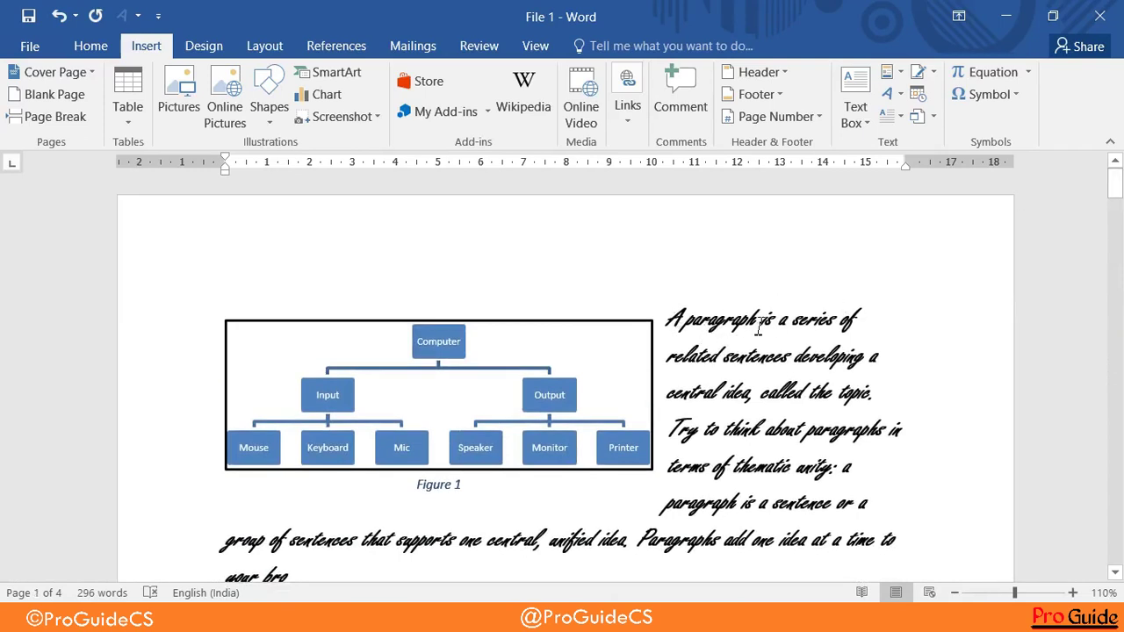
left_click(669, 321)
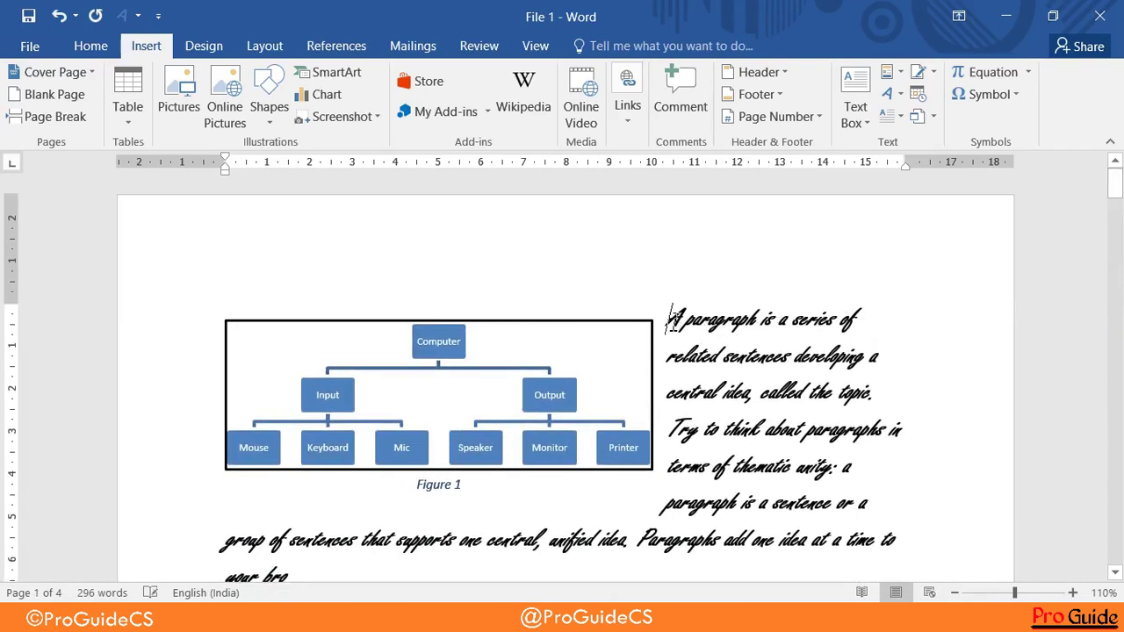
- Add an empty line above the diagram and type 'Calander' on it
key("Return")
key("Up")
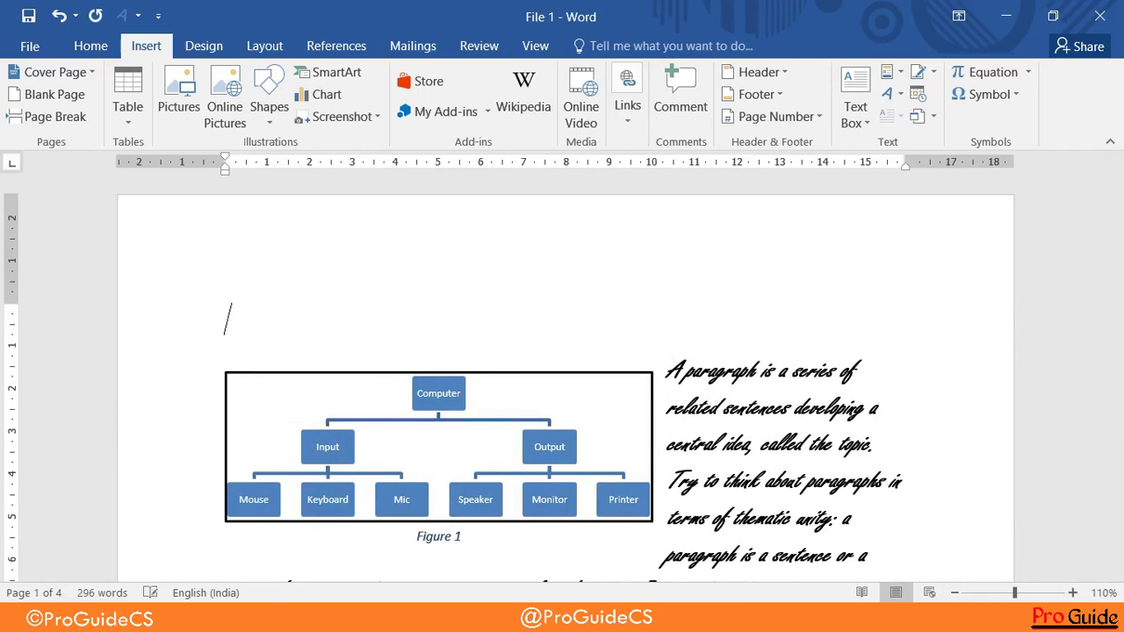
type("Calander")
left_click(870, 364)
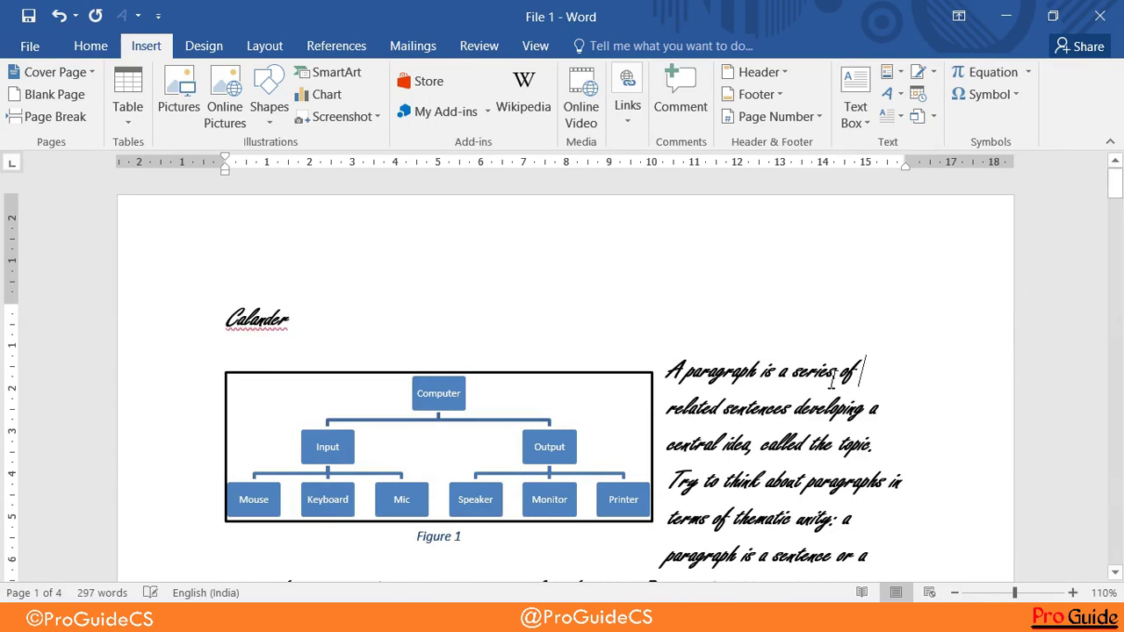
right_click(281, 329)
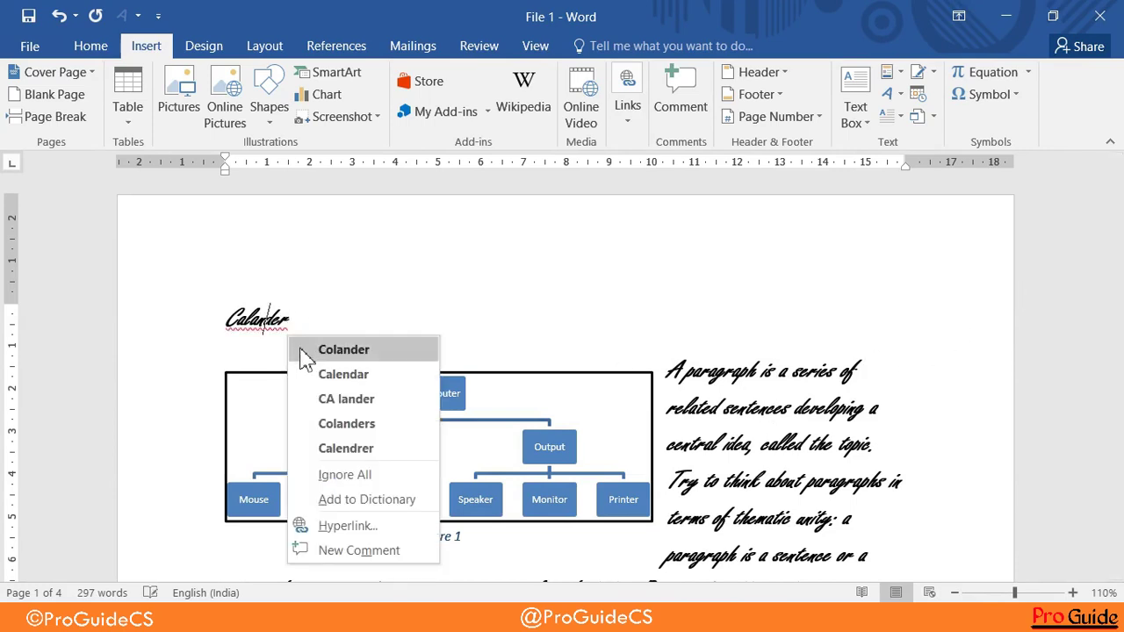
left_click(304, 349)
- Rewrite the line to read 'Clock Here For Calander'
left_click(246, 320)
key("BackSpace")
type("a")
left_click(353, 313)
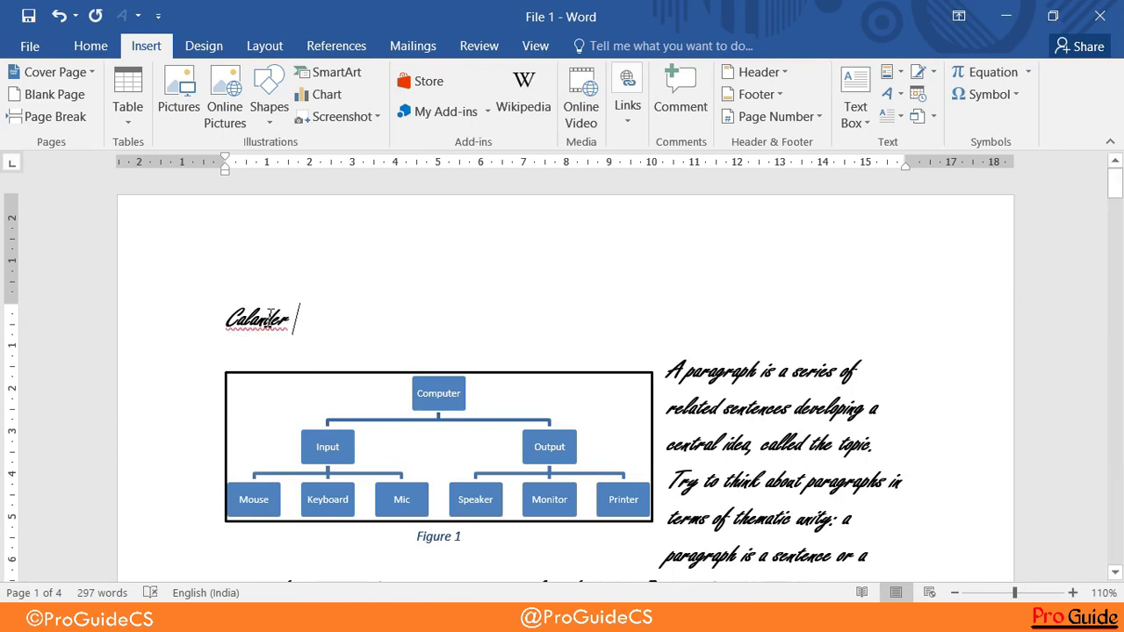
key("BackSpace")
key("BackSpace")
key("BackSpace")
key("BackSpace")
key("BackSpace")
key("BackSpace")
key("BackSpace")
key("BackSpace")
type("Clock")
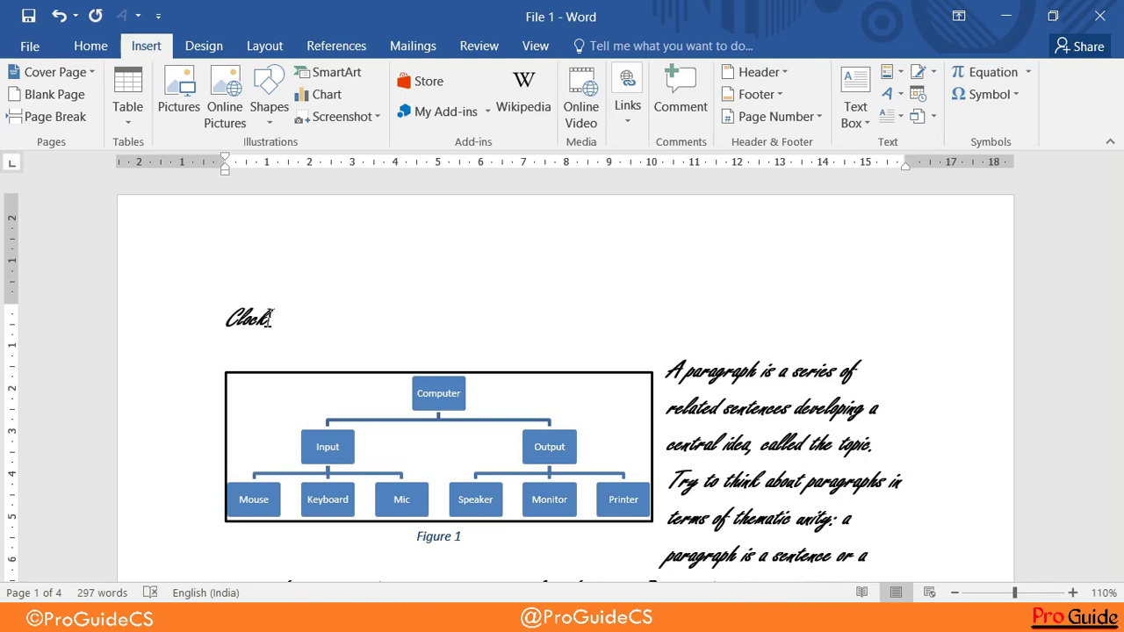
type(" Here ")
type("For C")
type("la")
key("BackSpace")
key("BackSpace")
type("alander")
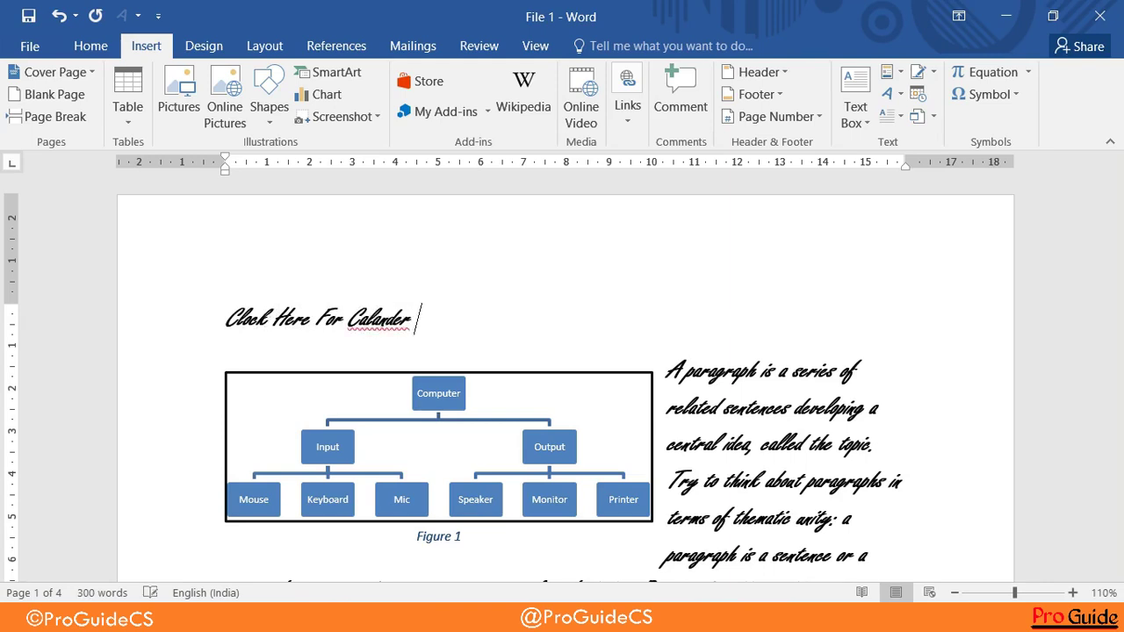
- Ignore All the spelling flag on 'Calander' and place the cursor between Here and For
right_click(391, 330)
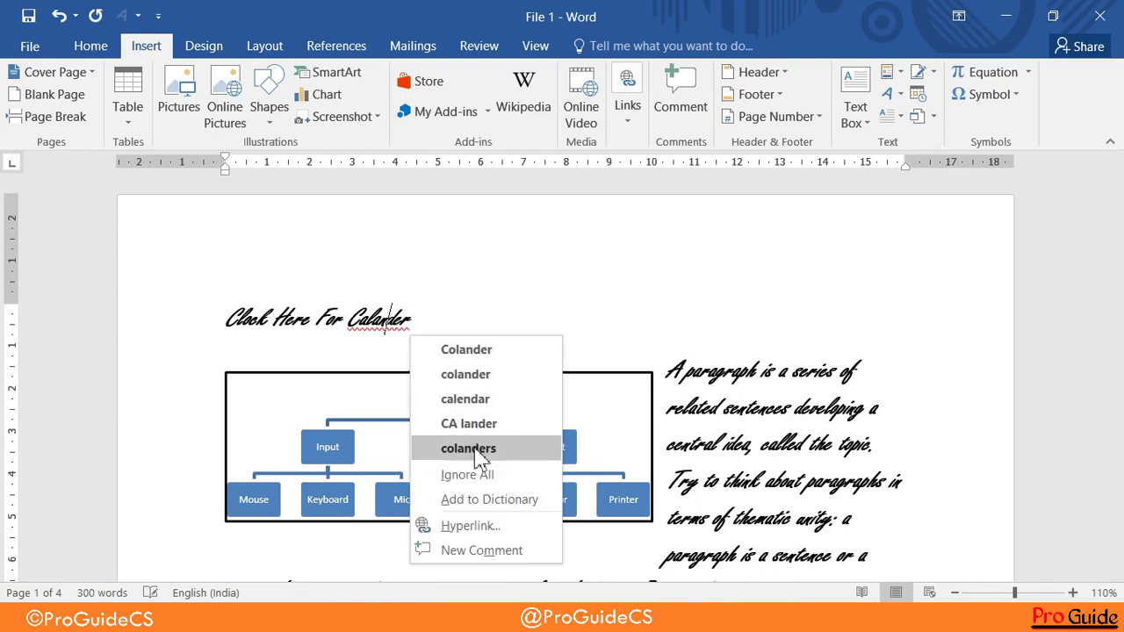
left_click(426, 314)
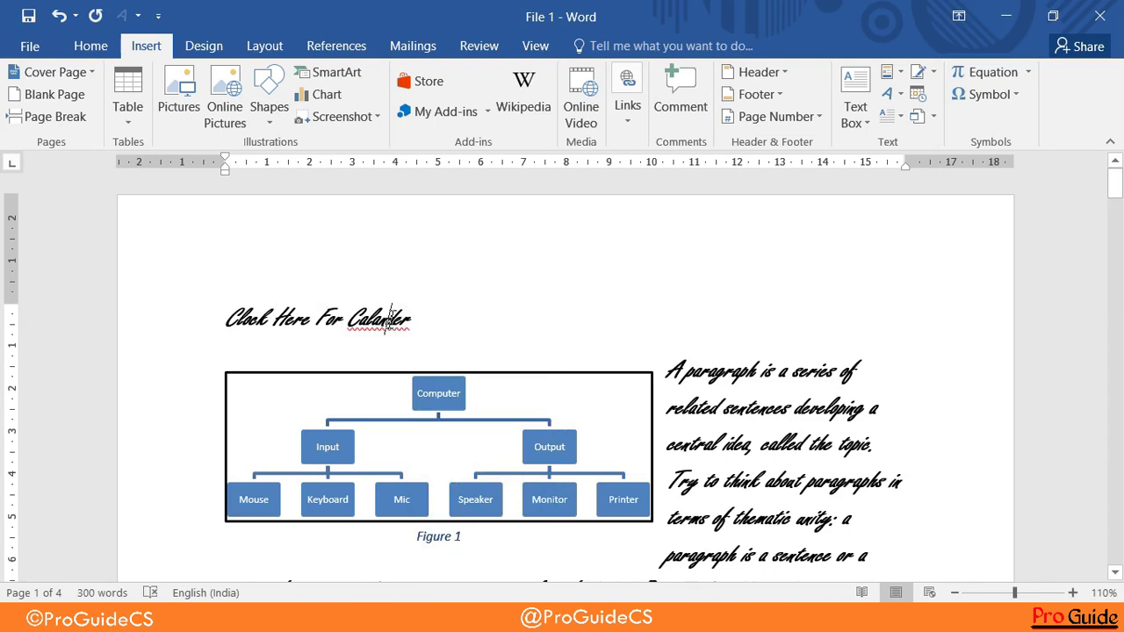
right_click(391, 326)
left_click(447, 479)
left_click(318, 321)
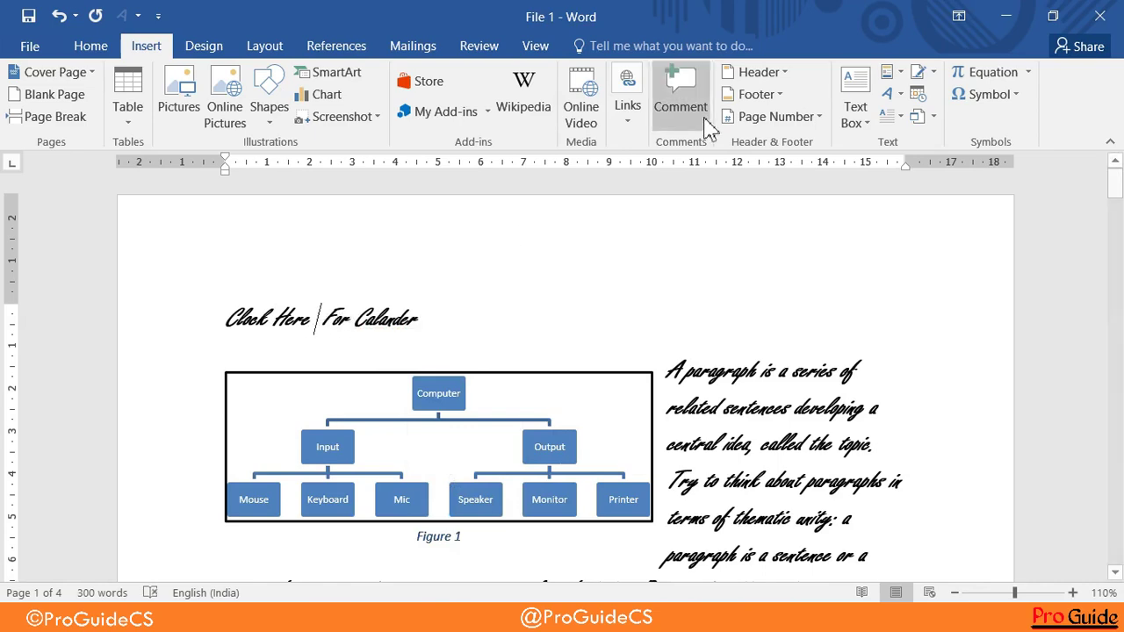
left_click(627, 110)
- Insert a hyperlinked cross-reference to the Table 1 Calendar caption
left_click(751, 180)
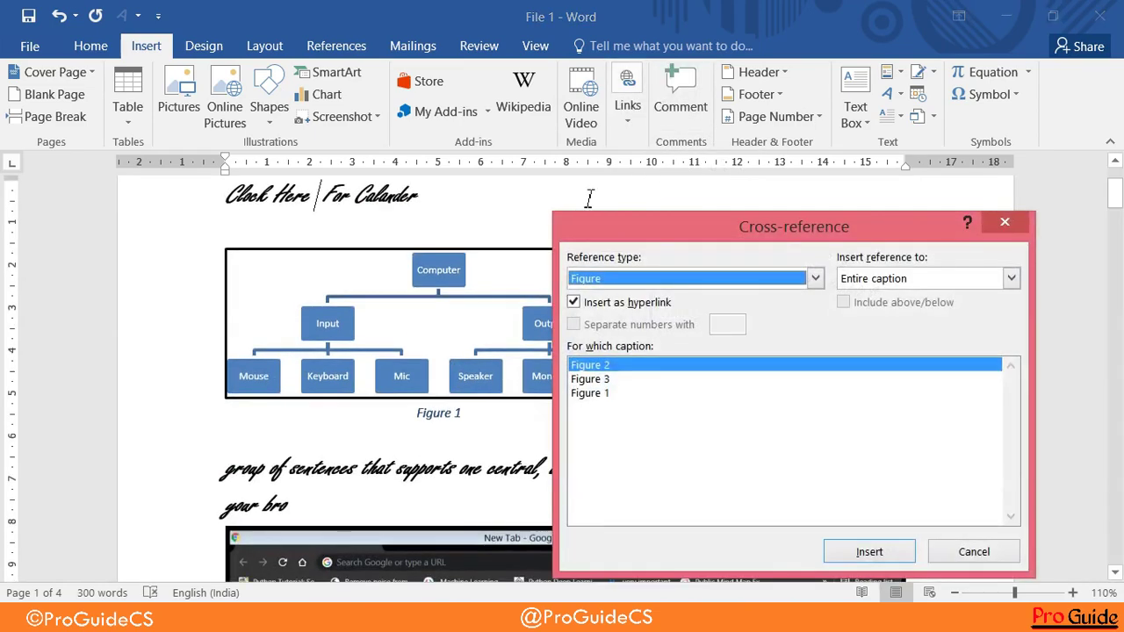
left_click(813, 279)
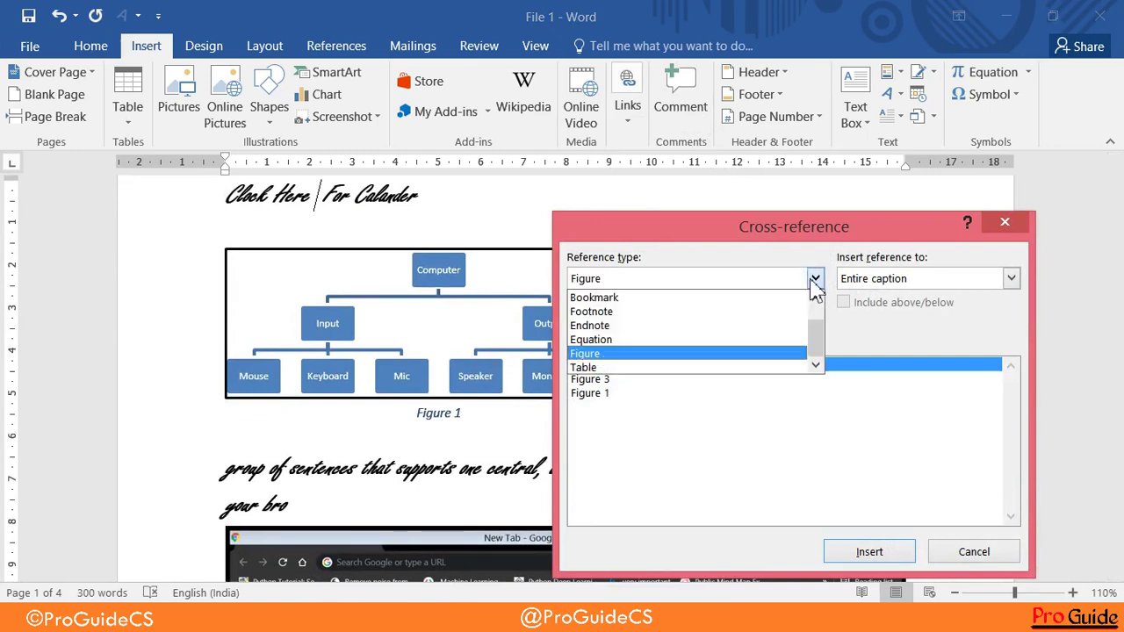
left_click(603, 367)
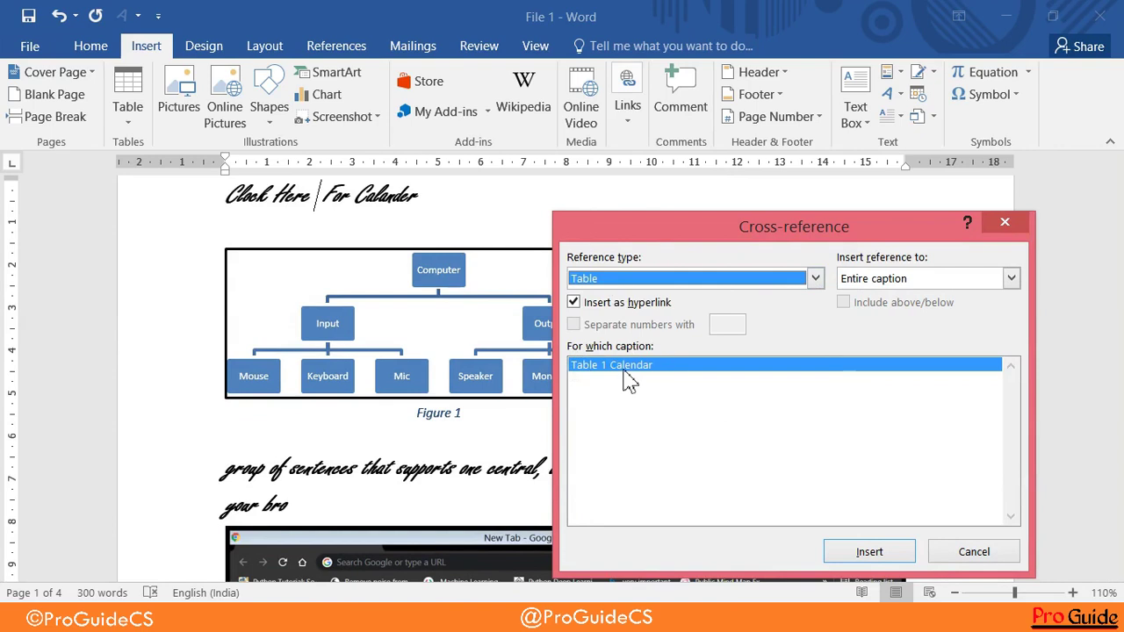
left_click(626, 369)
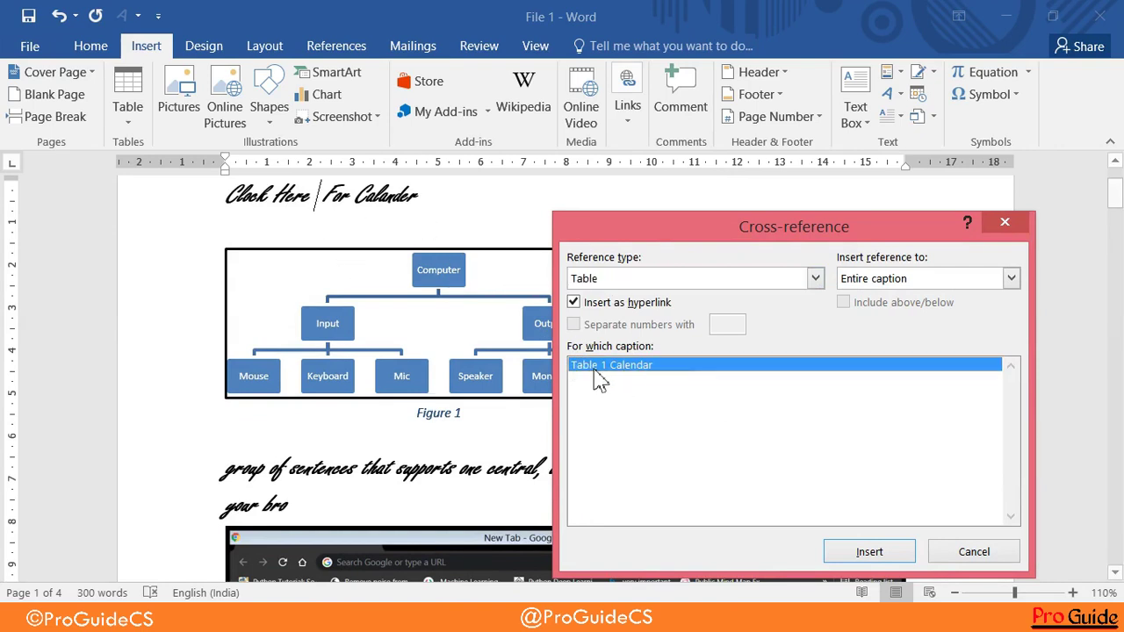
left_click(891, 553)
left_click(1004, 222)
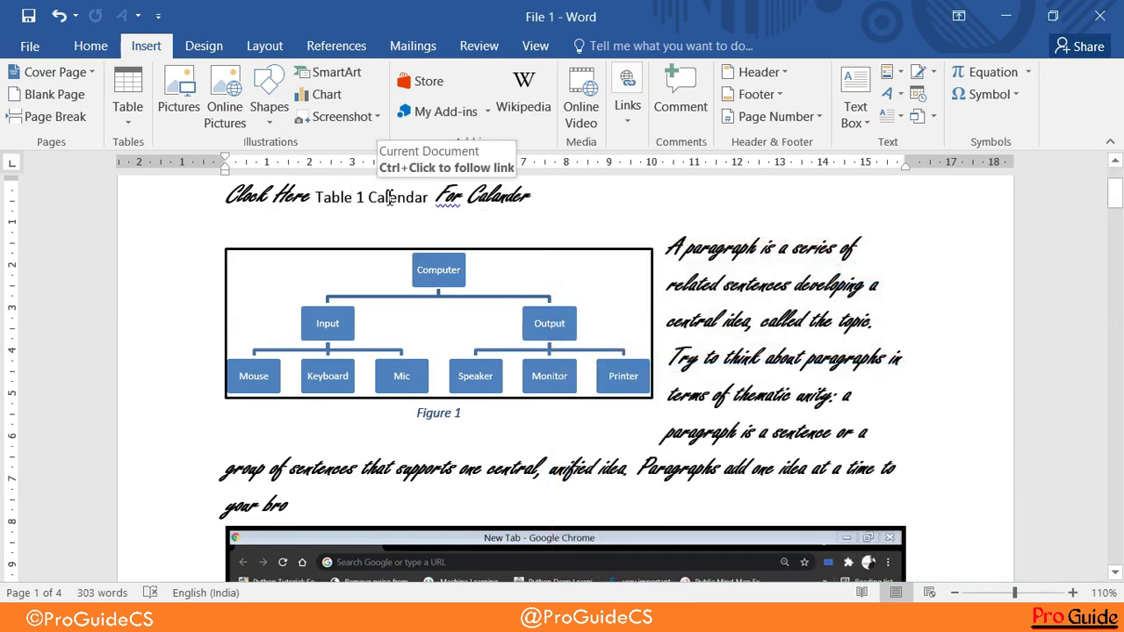
- Follow the reference to the calendar table, then scroll back to page 1
left_click(690, 279)
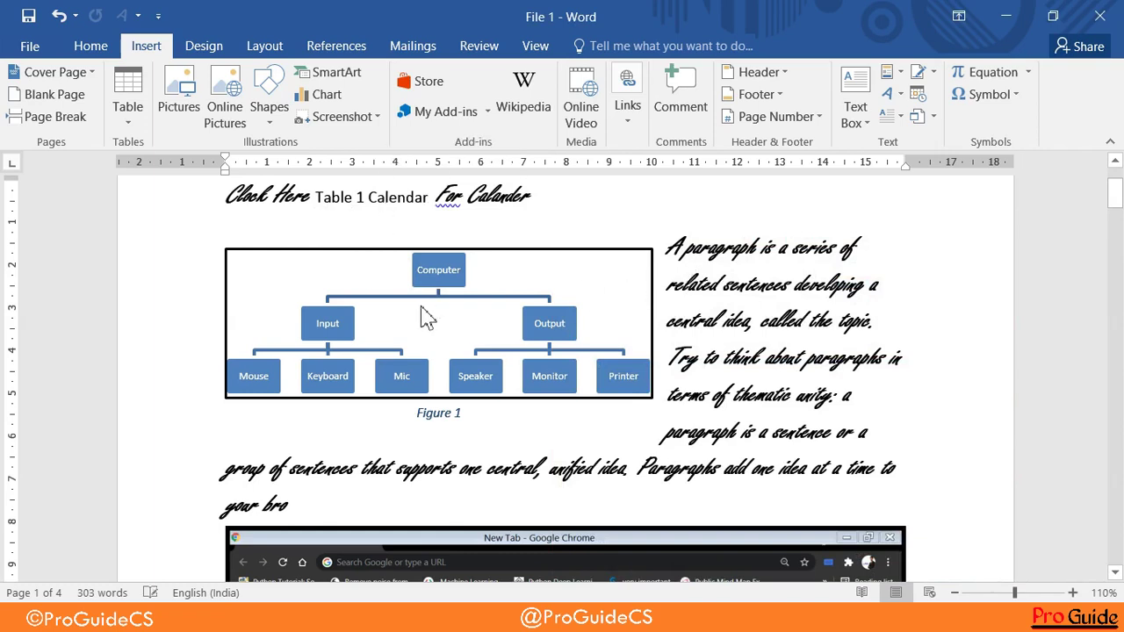
left_click(341, 203, "ctrl")
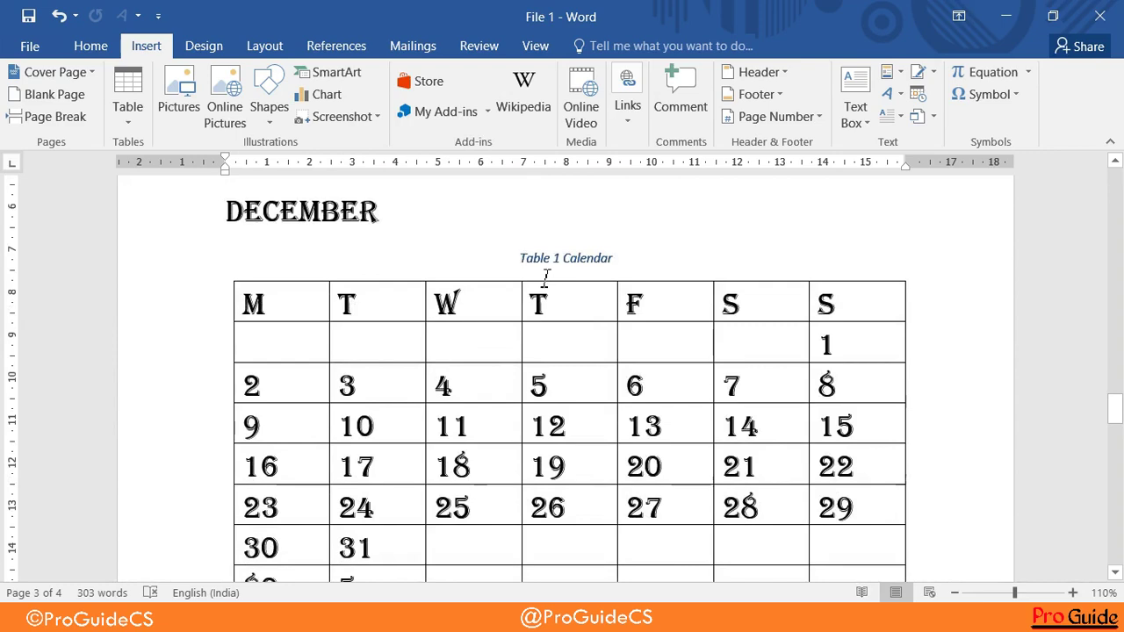
left_click_drag(1115, 408, 1116, 172)
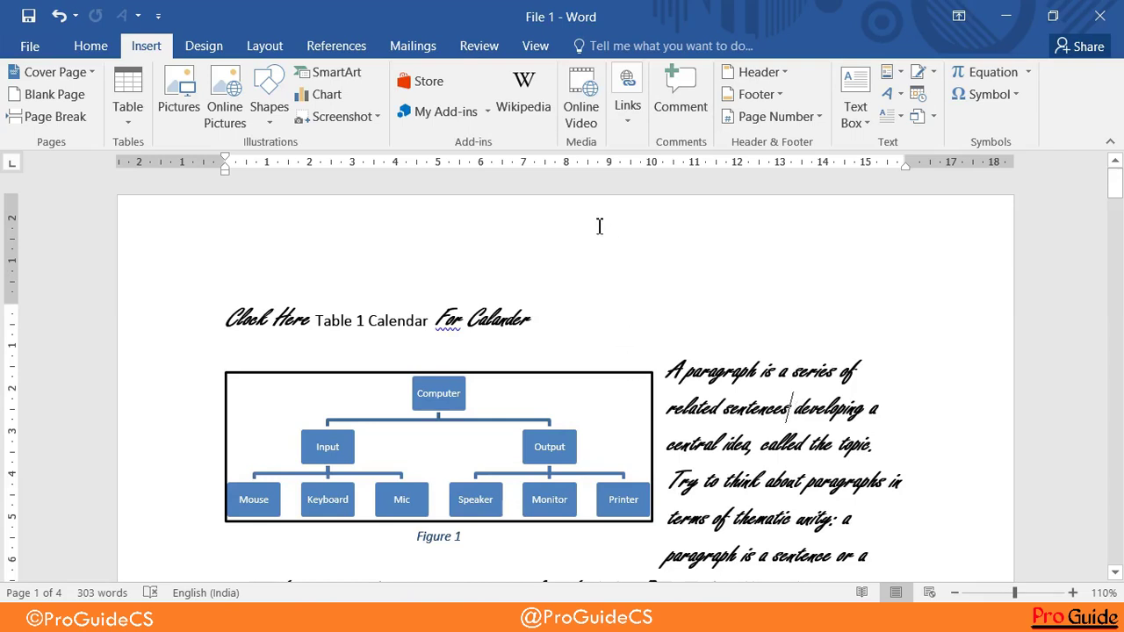
- Dismiss the Links options and scroll down to the Topic paragraph
left_click(627, 110)
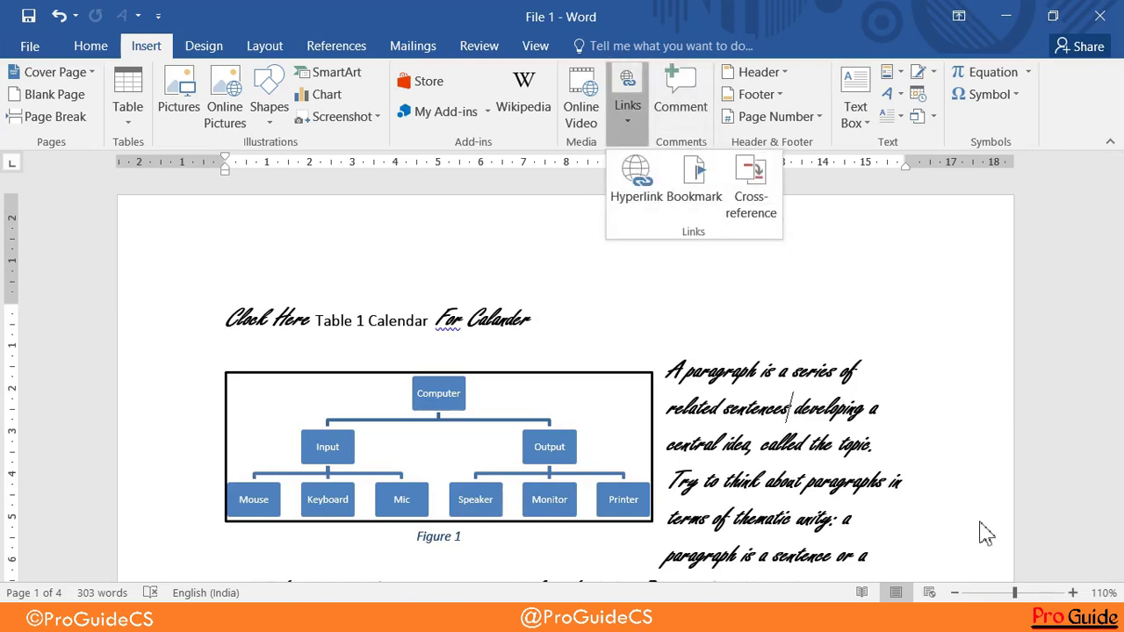
left_click(857, 461)
scroll(856, 422, "down", 6)
scroll(853, 466, "down", 8)
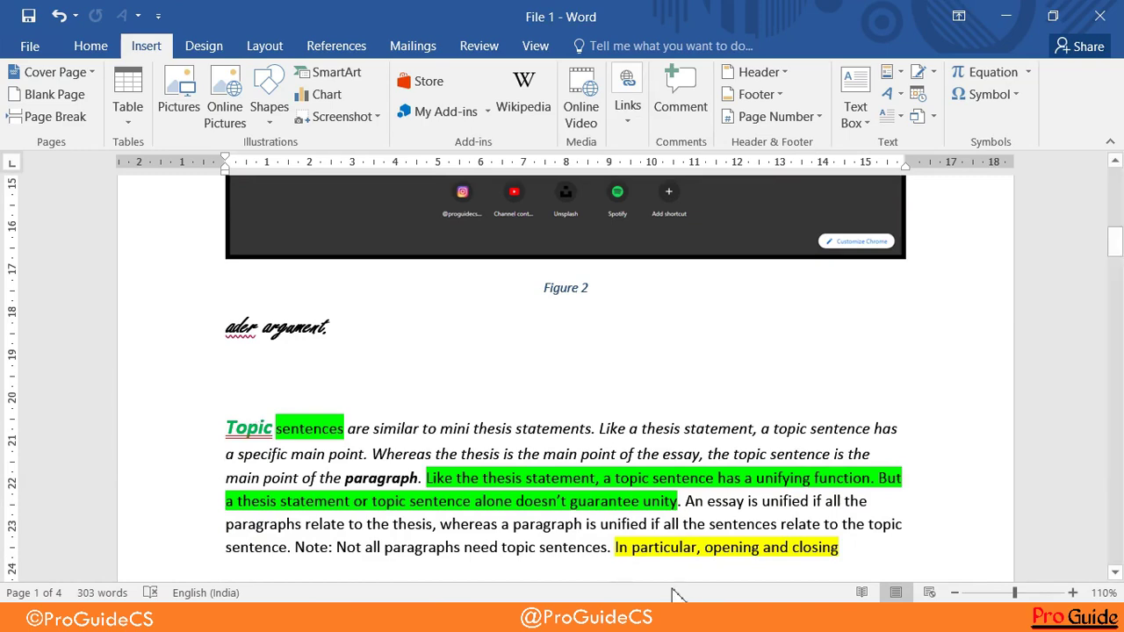
scroll(746, 557, "down", 2)
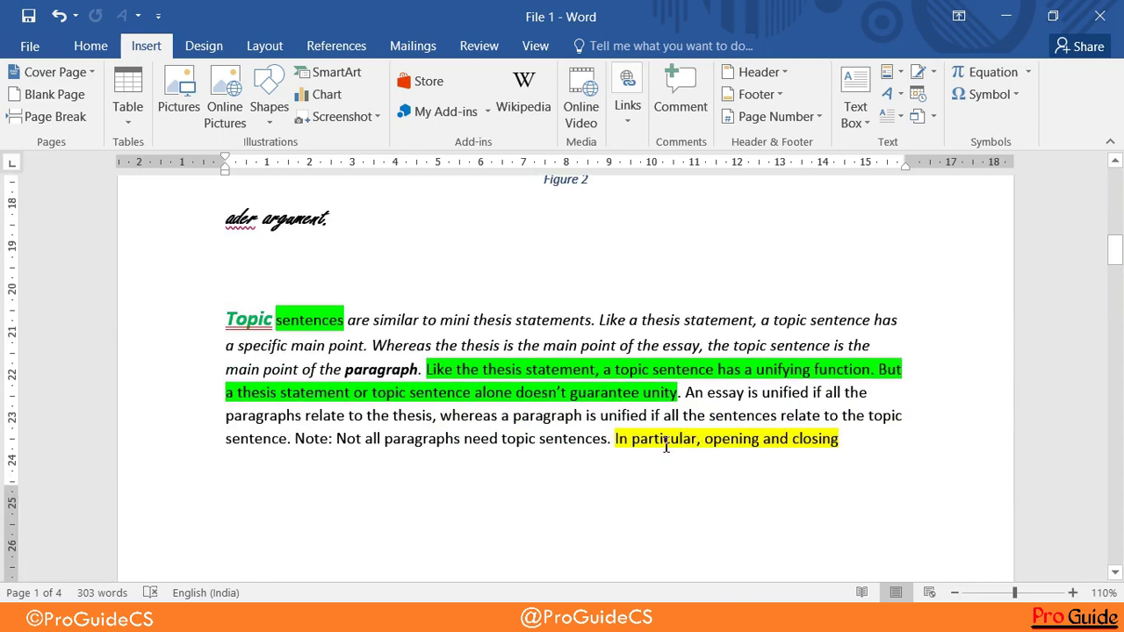
left_click_drag(617, 438, 698, 438)
- Select 'Like the thesis statement' through 'guarantee unity' and comment 'Verify' on it
left_click(449, 368)
left_click_drag(426, 369, 677, 392)
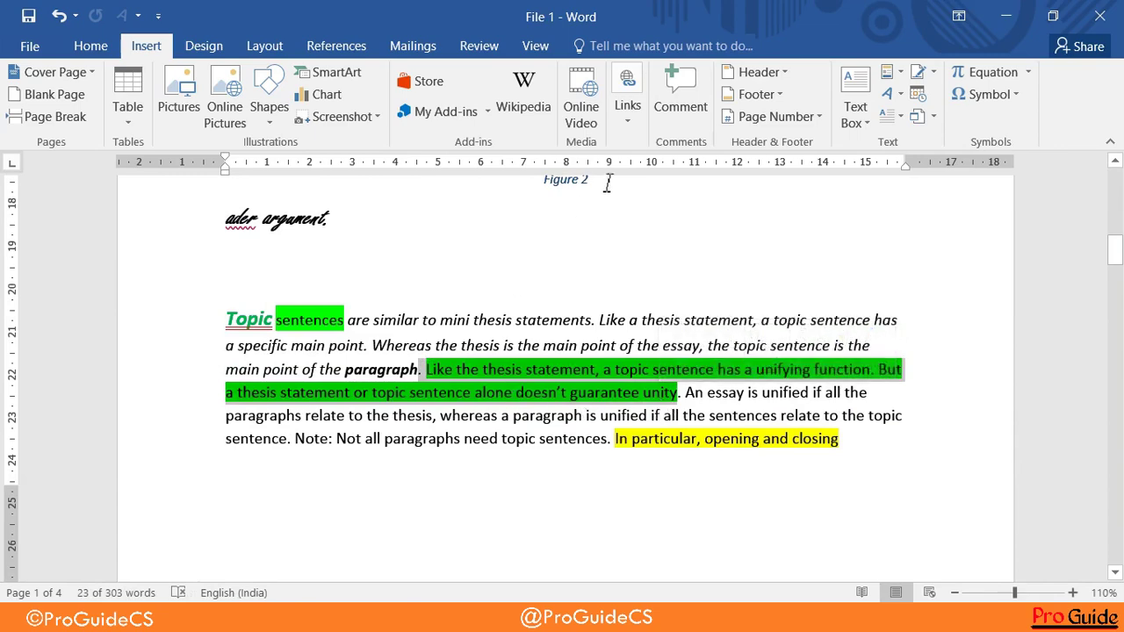
left_click(678, 98)
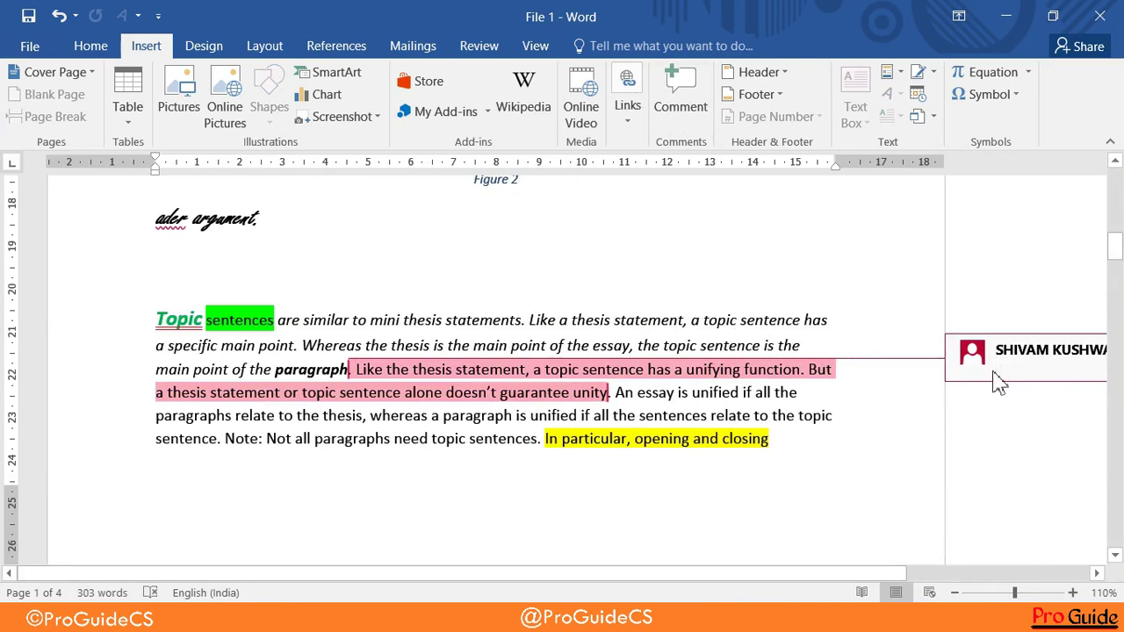
type("Verify")
left_click(800, 436)
scroll(813, 322, "up", 4)
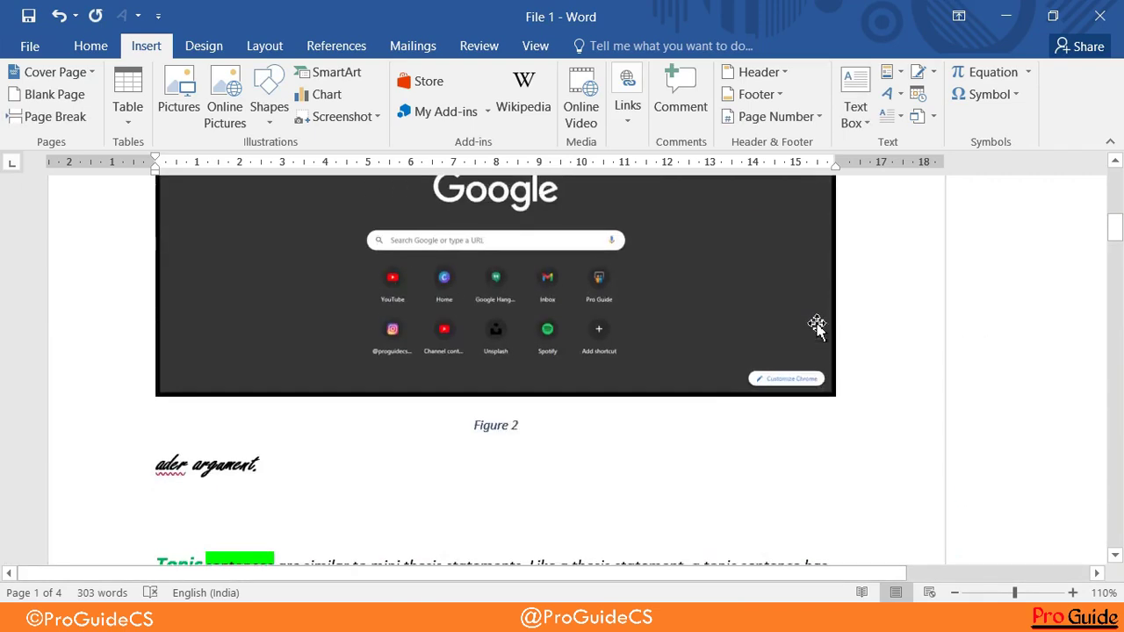
scroll(812, 323, "up", 4)
scroll(815, 321, "up", 3)
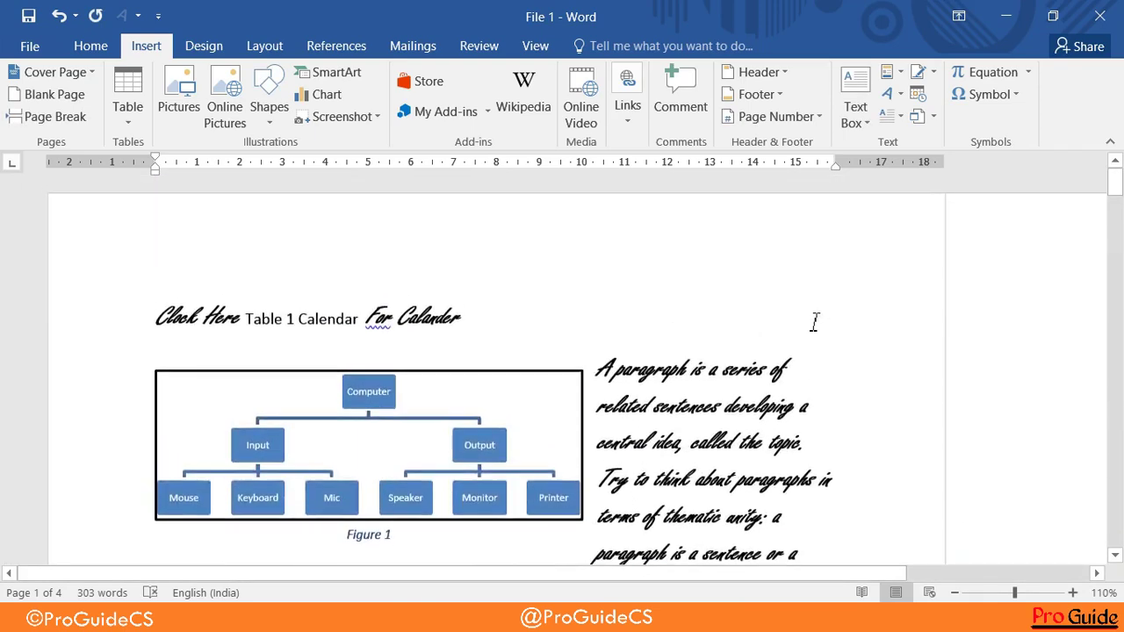
scroll(813, 326, "down", 4)
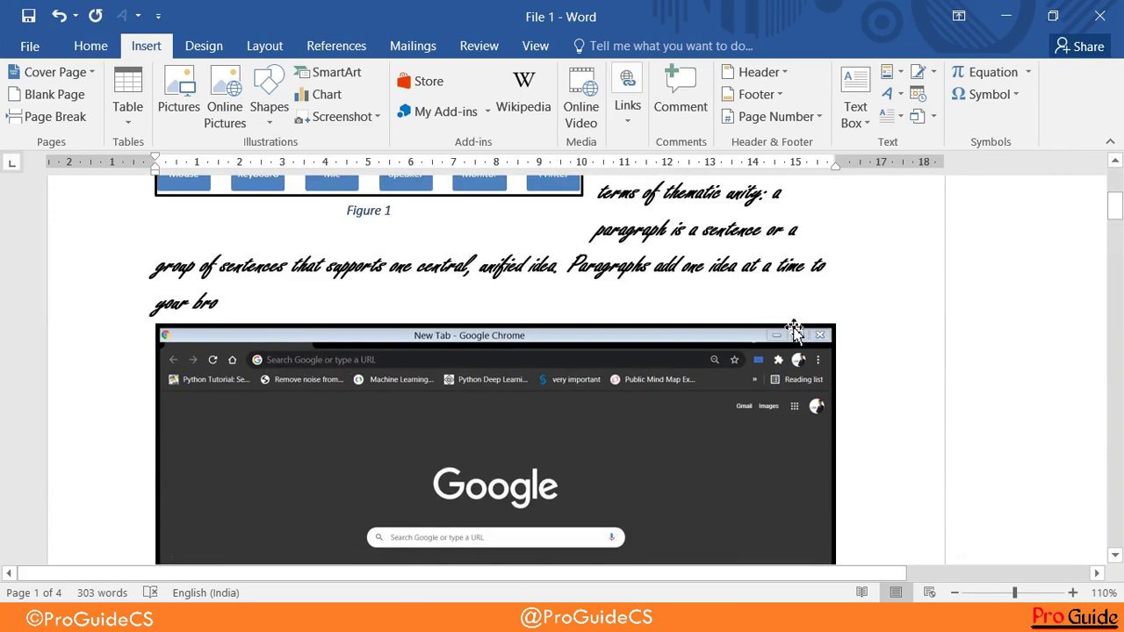
scroll(808, 328, "down", 4)
scroll(796, 327, "down", 3)
scroll(796, 327, "up", 2)
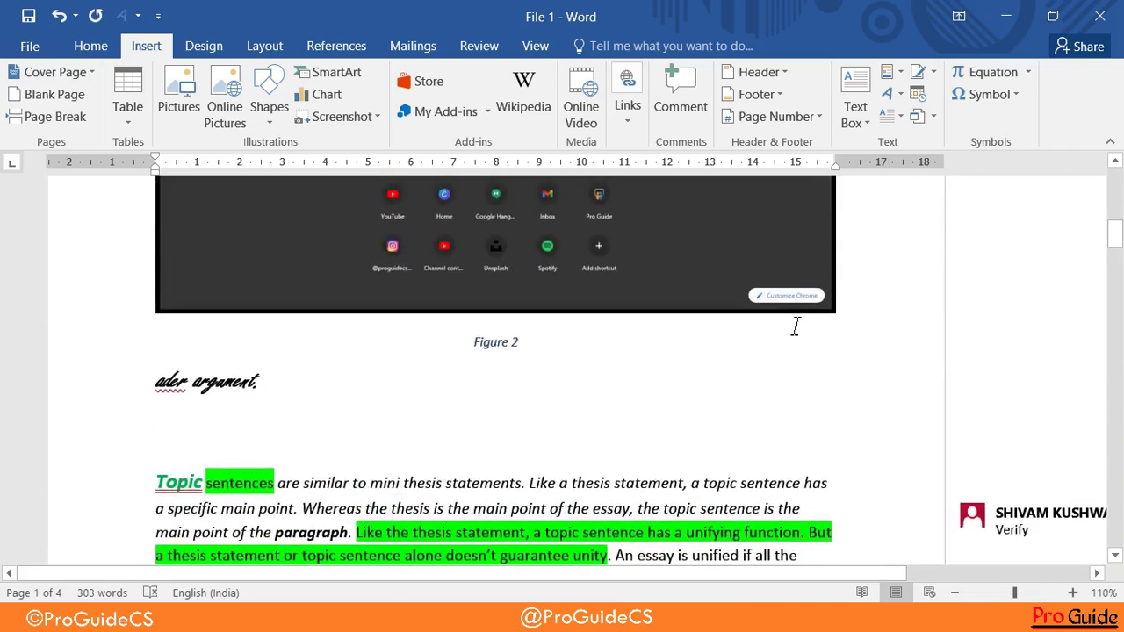
scroll(792, 330, "up", 5)
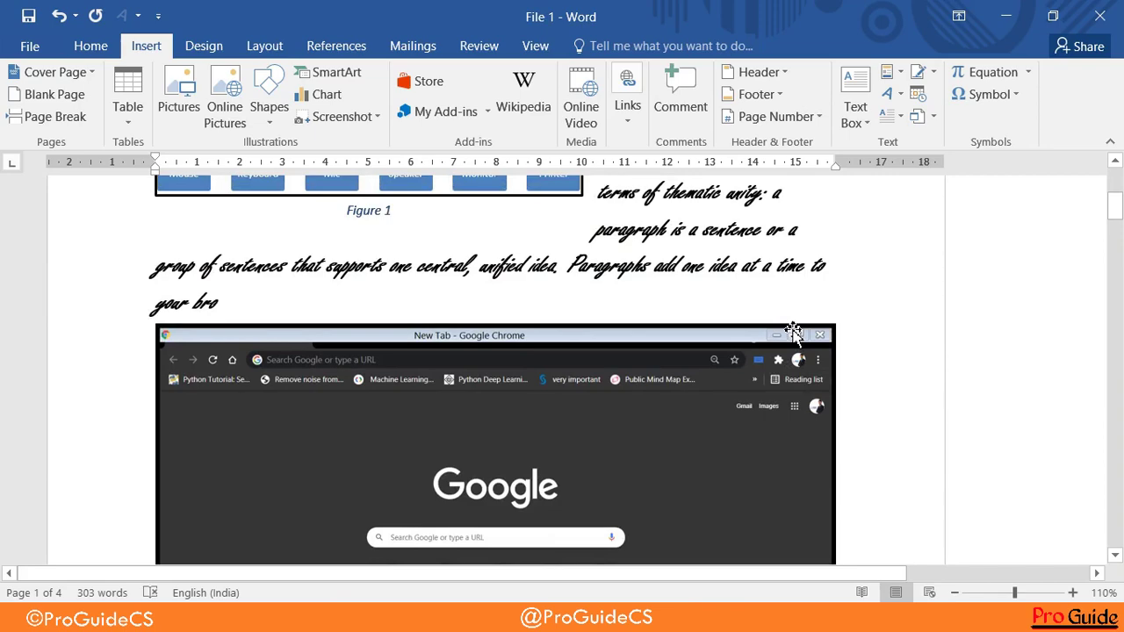
scroll(792, 330, "down", 2)
scroll(806, 338, "down", 4)
scroll(805, 353, "down", 1)
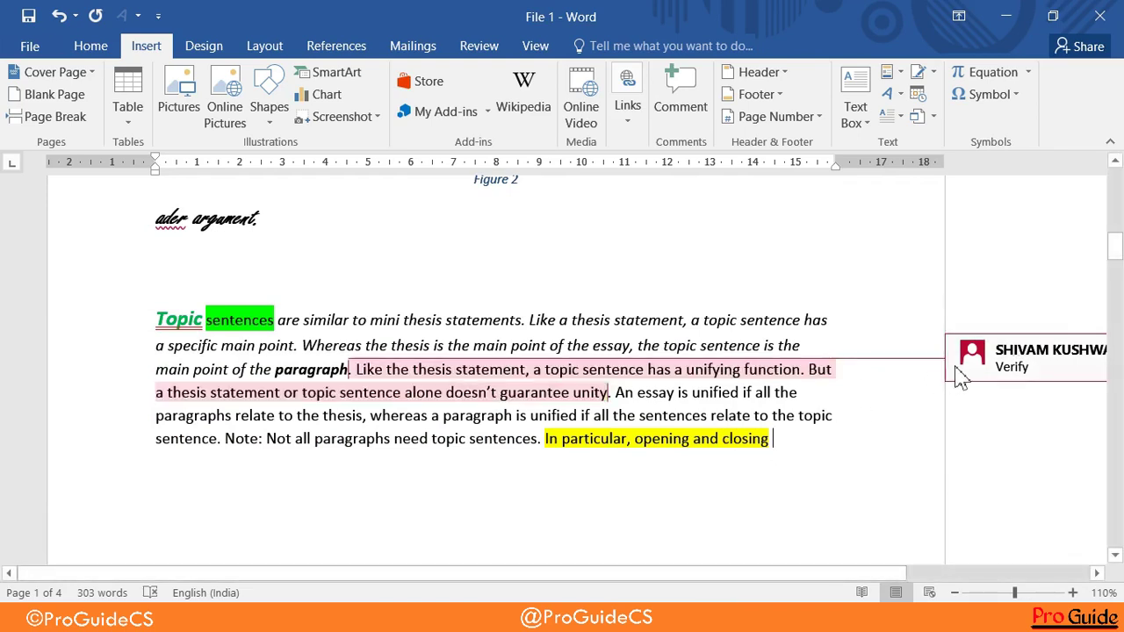
mouse_move(961, 373)
scroll(509, 545, "down", 5)
- Select the page-2 Note paragraph and attach a comment reading 'Note'
scroll(492, 527, "down", 10)
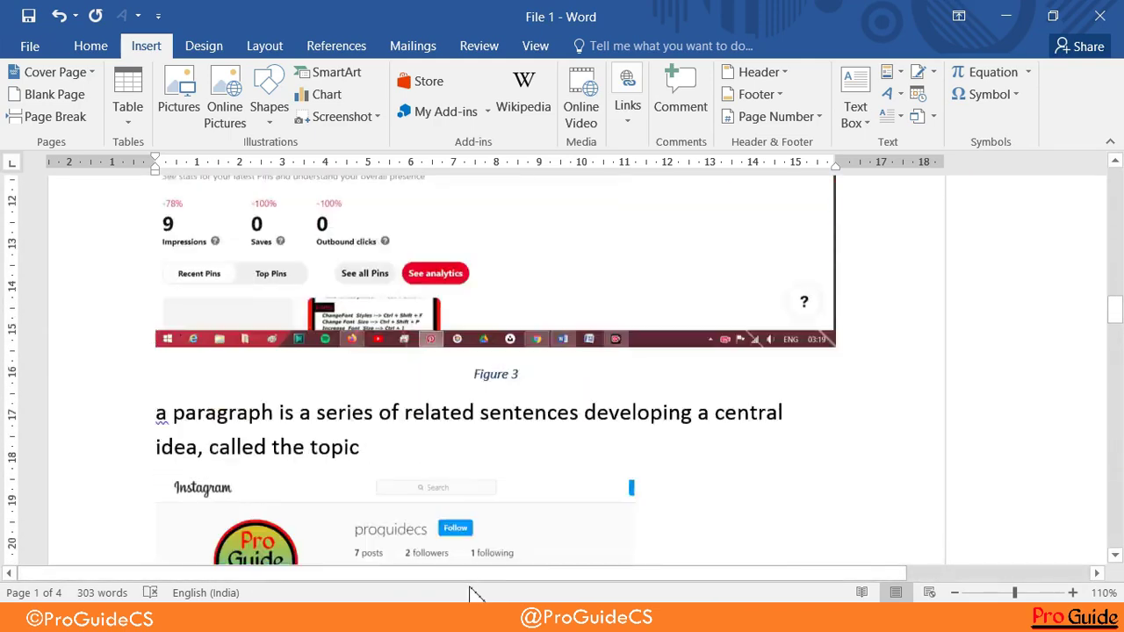
scroll(492, 527, "down", 5)
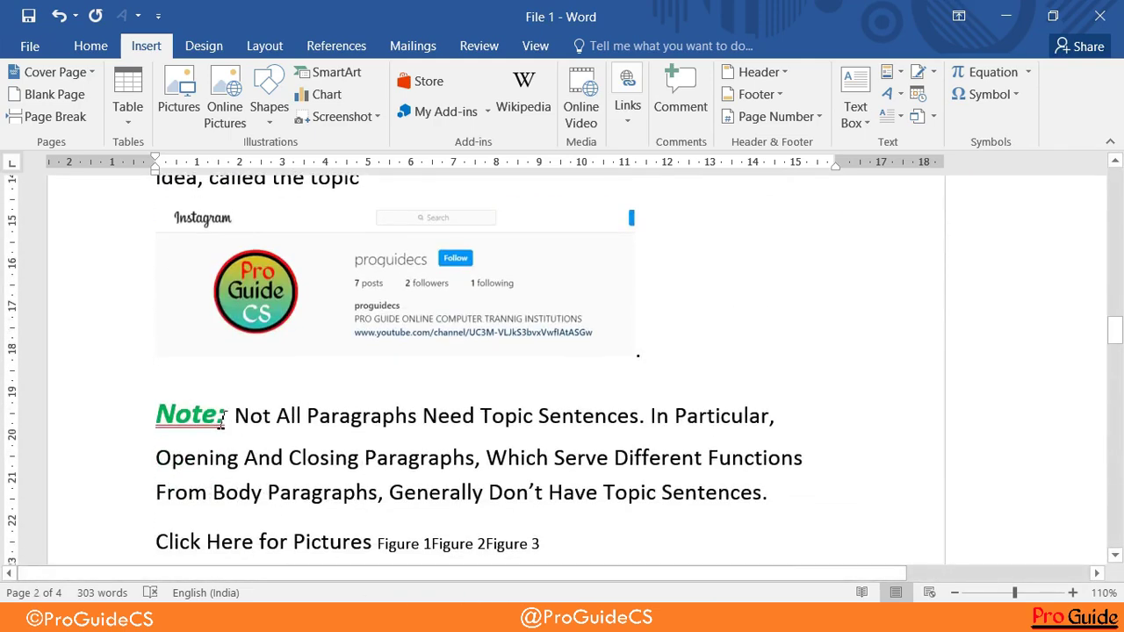
left_click_drag(233, 422, 774, 497)
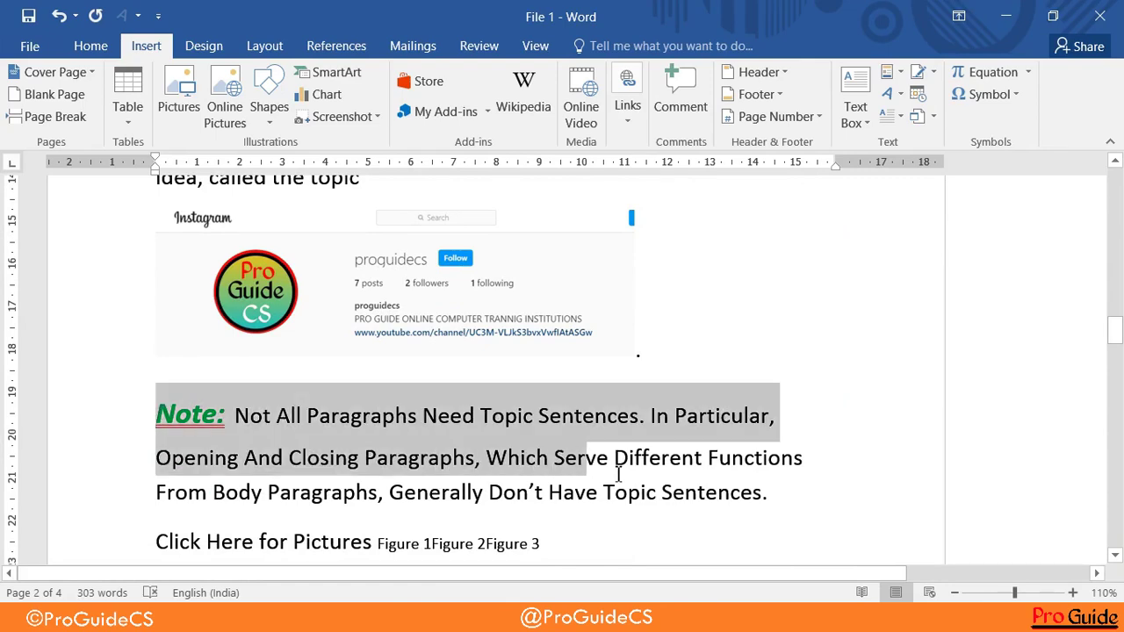
left_click(679, 97)
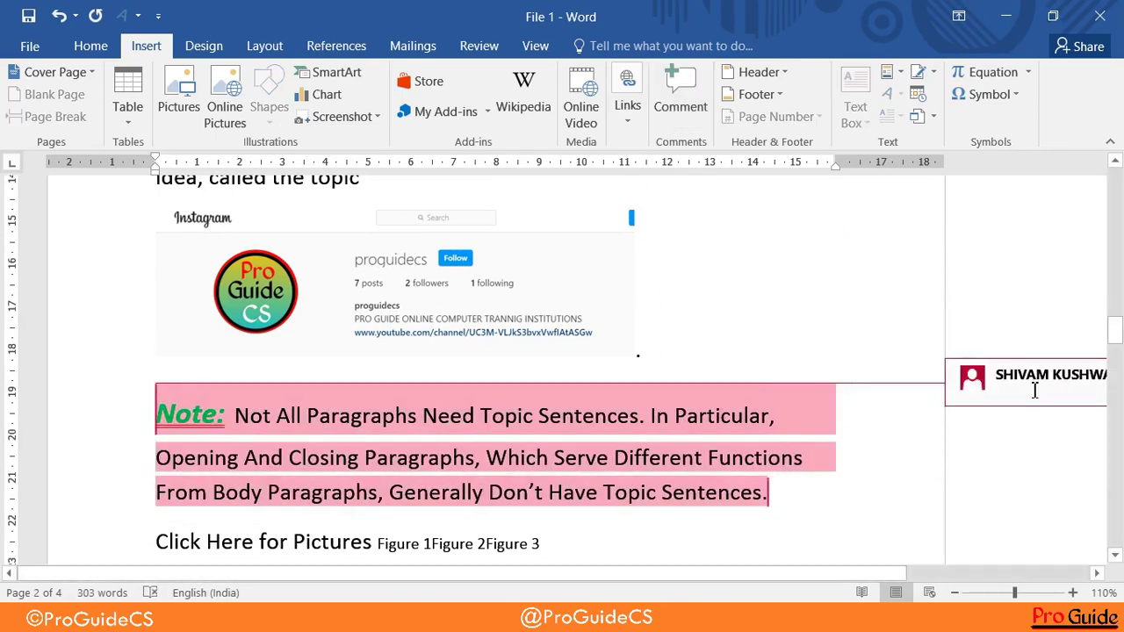
type("No")
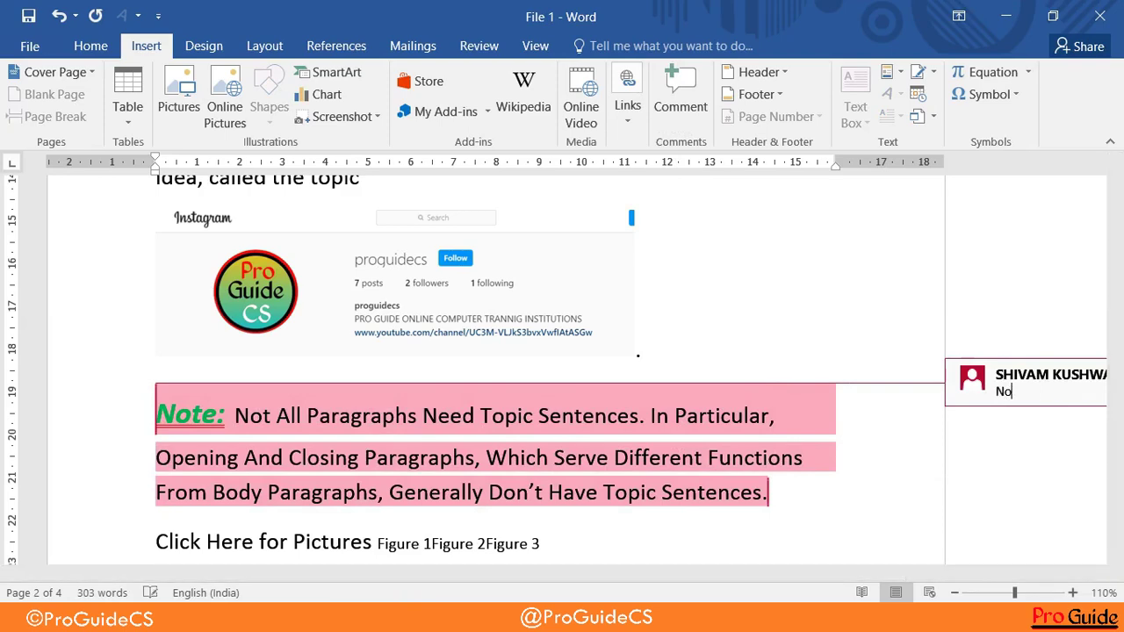
left_click(940, 501)
scroll(896, 495, "up", 2)
scroll(963, 474, "up", 4)
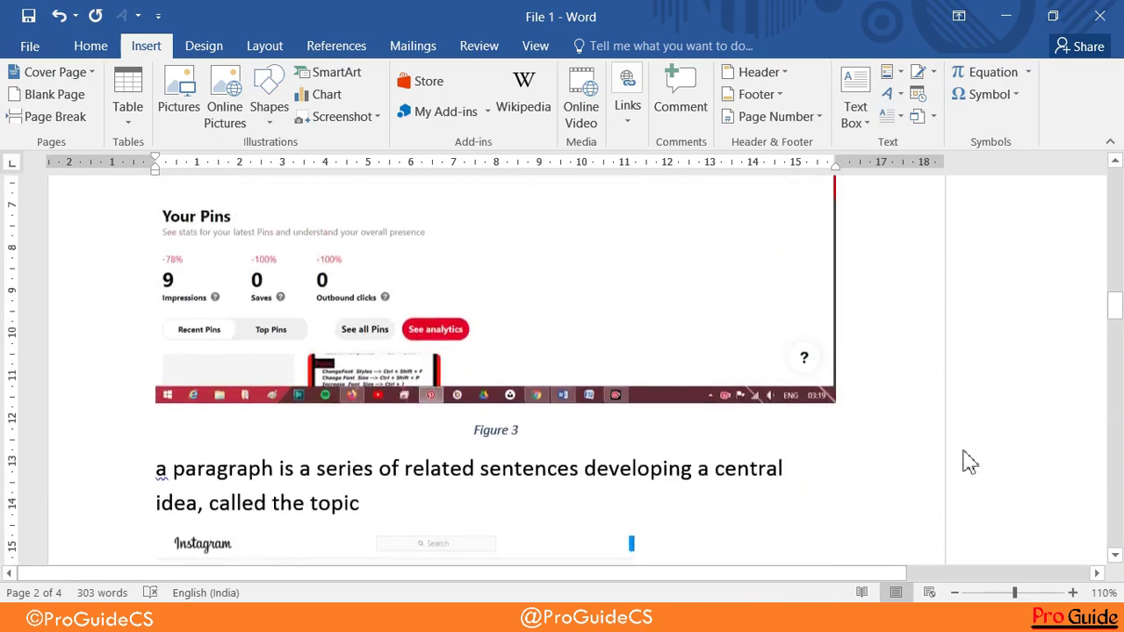
scroll(963, 459, "up", 6)
scroll(878, 457, "up", 6)
scroll(480, 409, "up", 3)
scroll(481, 410, "up", 1)
scroll(483, 402, "down", 3)
scroll(740, 375, "down", 2)
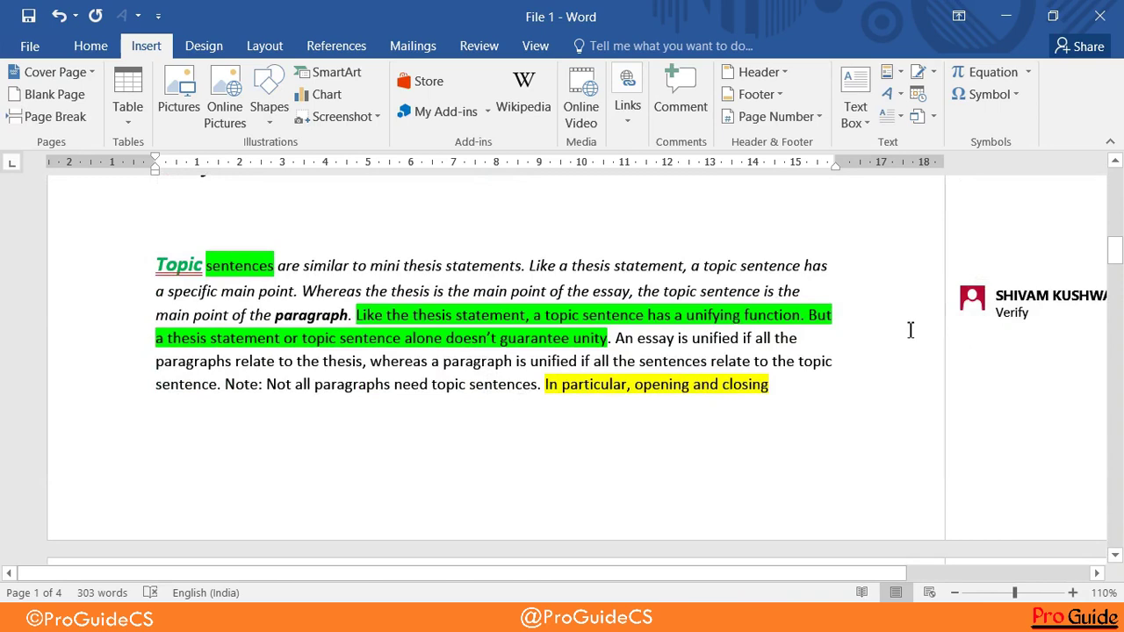
double_click(1015, 312)
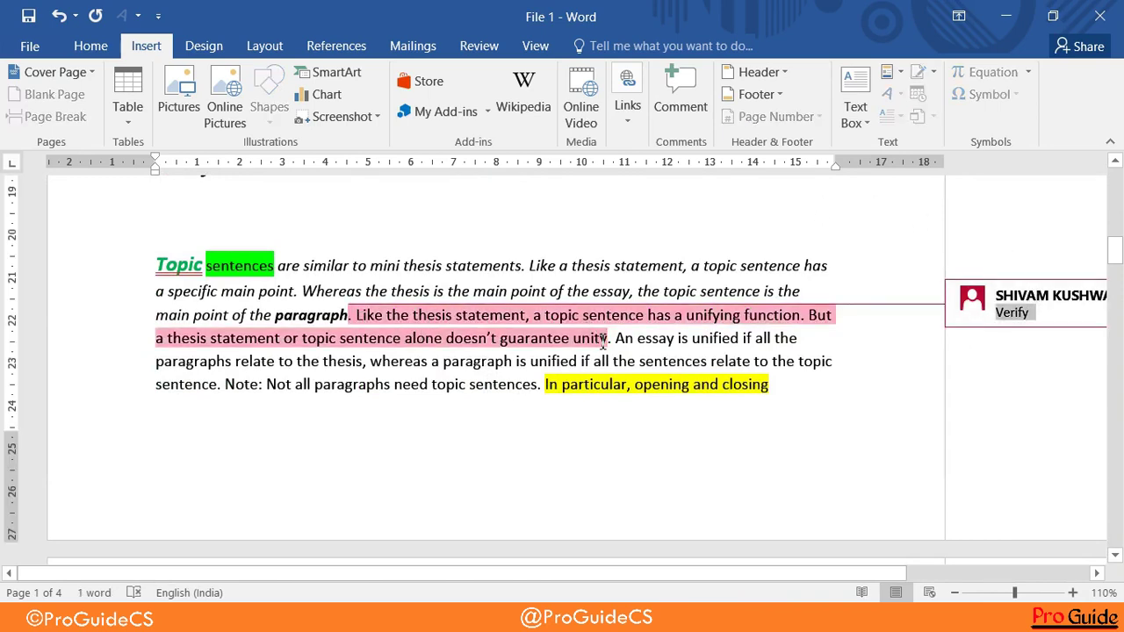
scroll(800, 396, "down", 2)
scroll(801, 395, "down", 5)
scroll(801, 395, "down", 5)
left_click(993, 332)
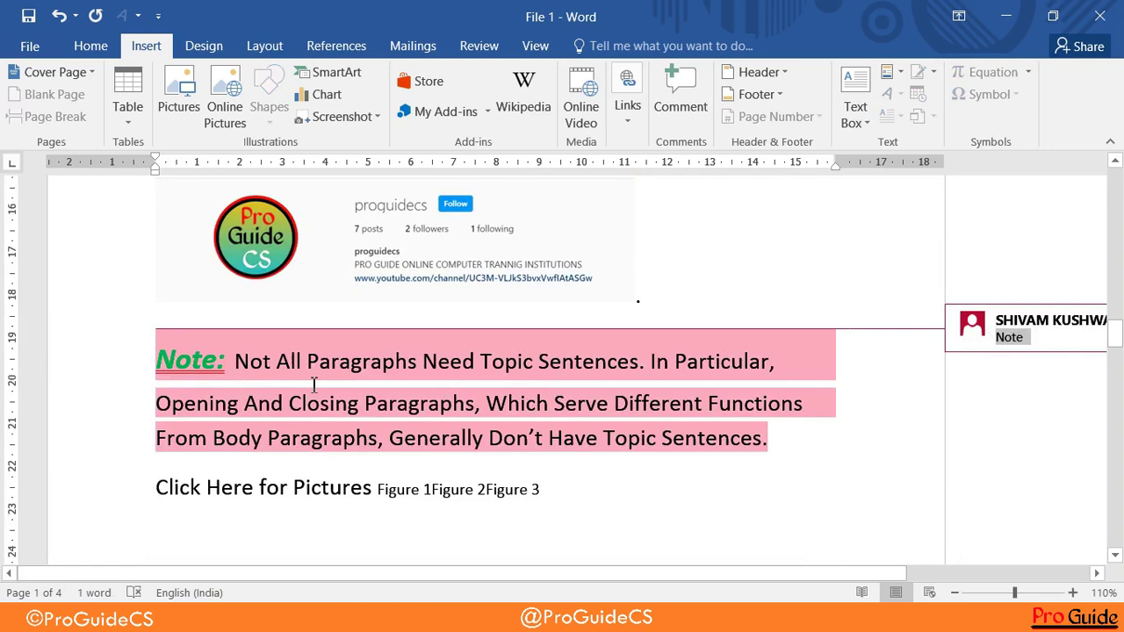
mouse_move(331, 399)
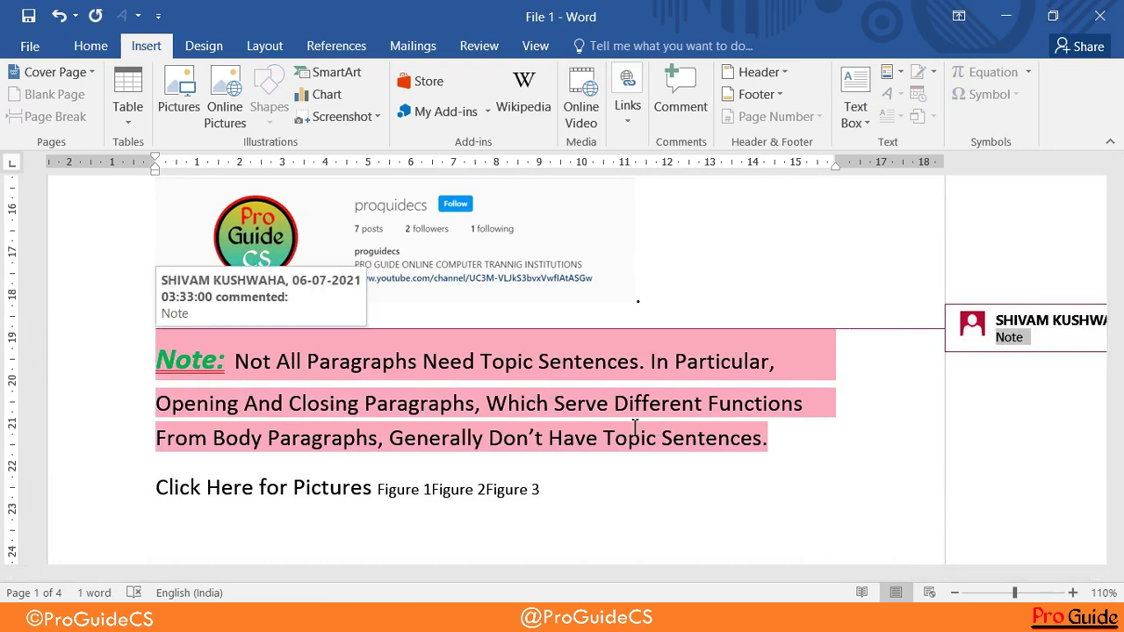
left_click(669, 411)
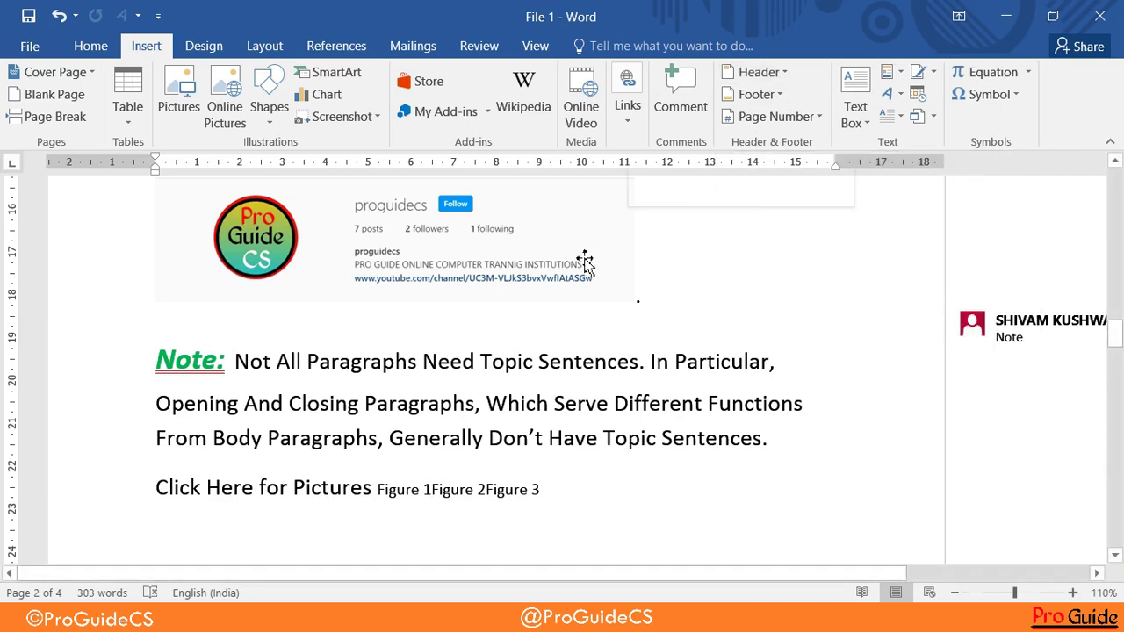
left_click(546, 277)
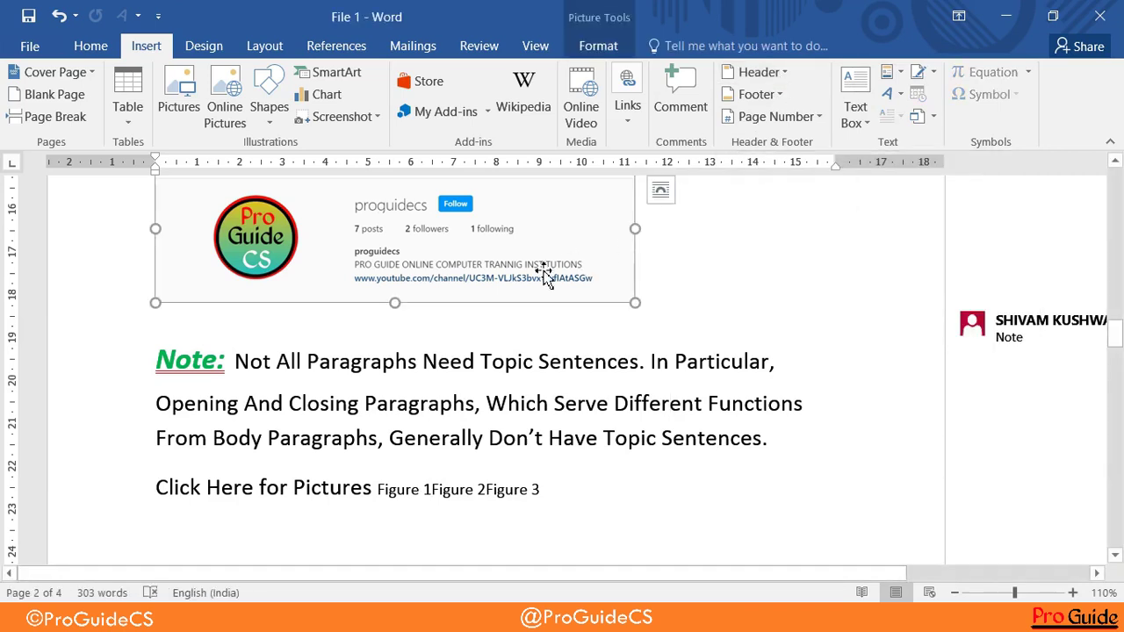